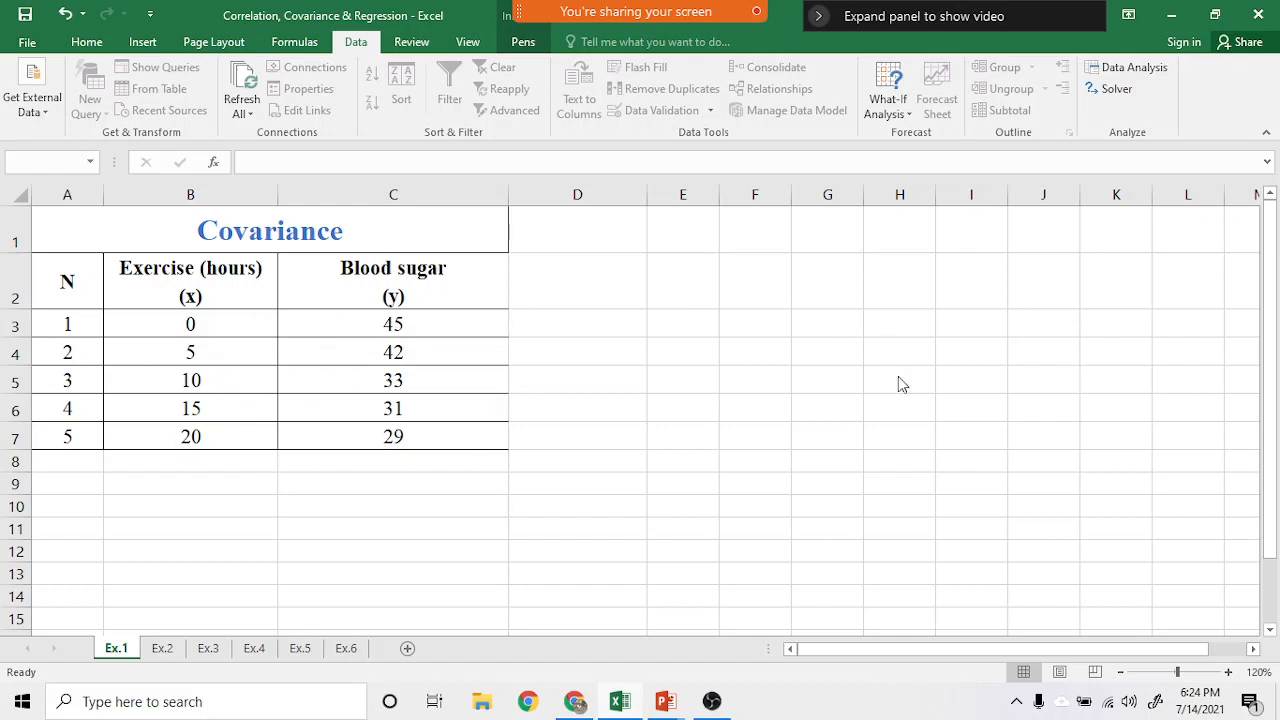
# - Start a Covariance analysis on the exercise and blood sugar data, with input range $B$2:$C$7 and labels in the first row
pyautogui.click(1130, 70)
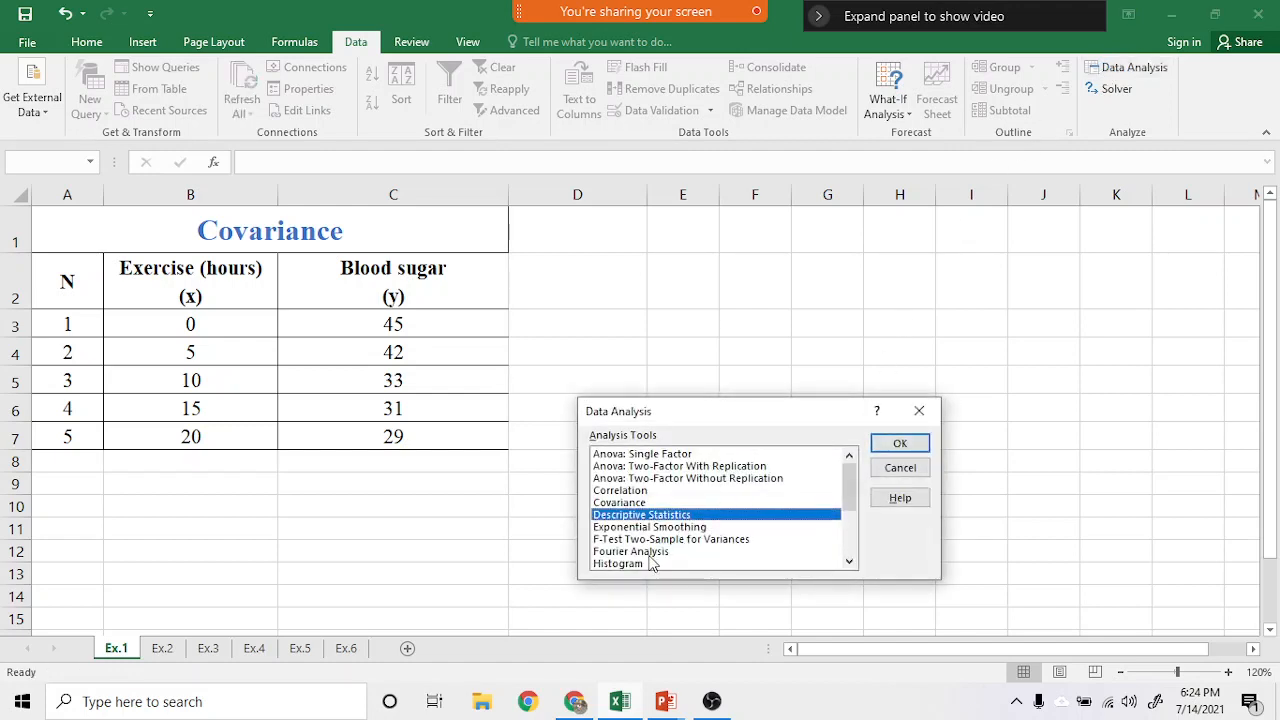
pyautogui.click(626, 503)
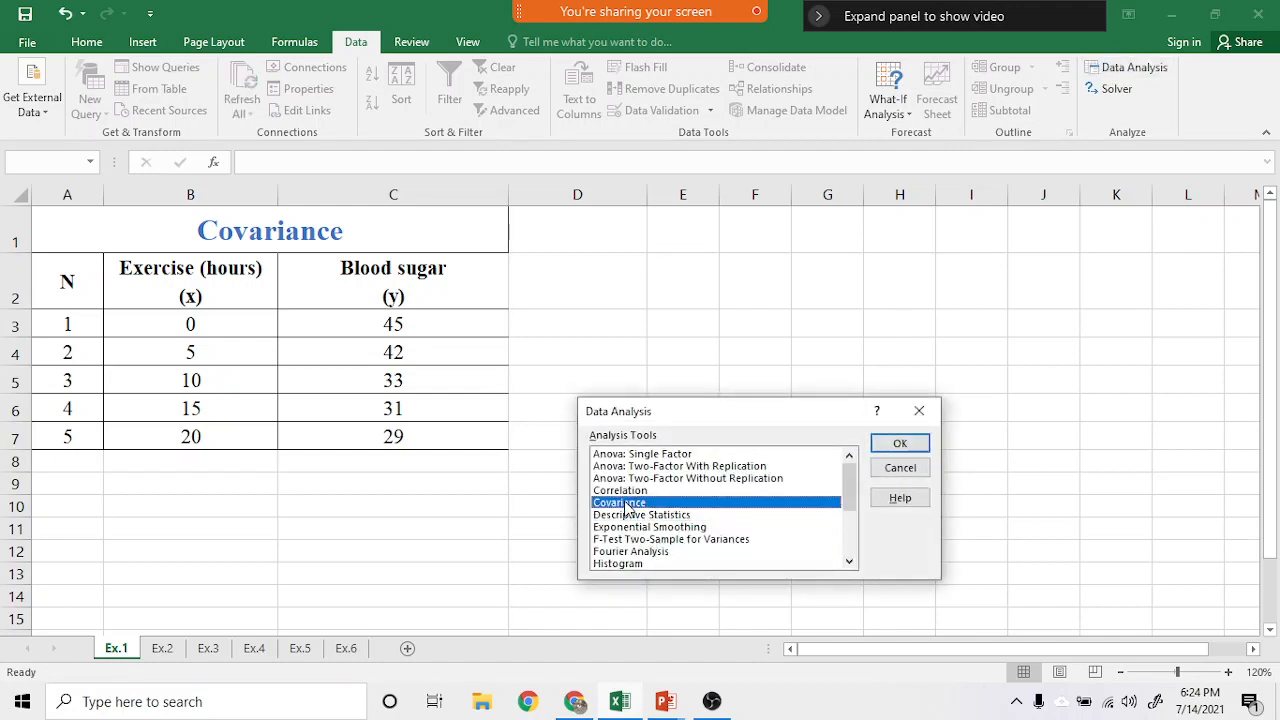
pyautogui.moveTo(811, 410); pyautogui.dragTo(783, 269)
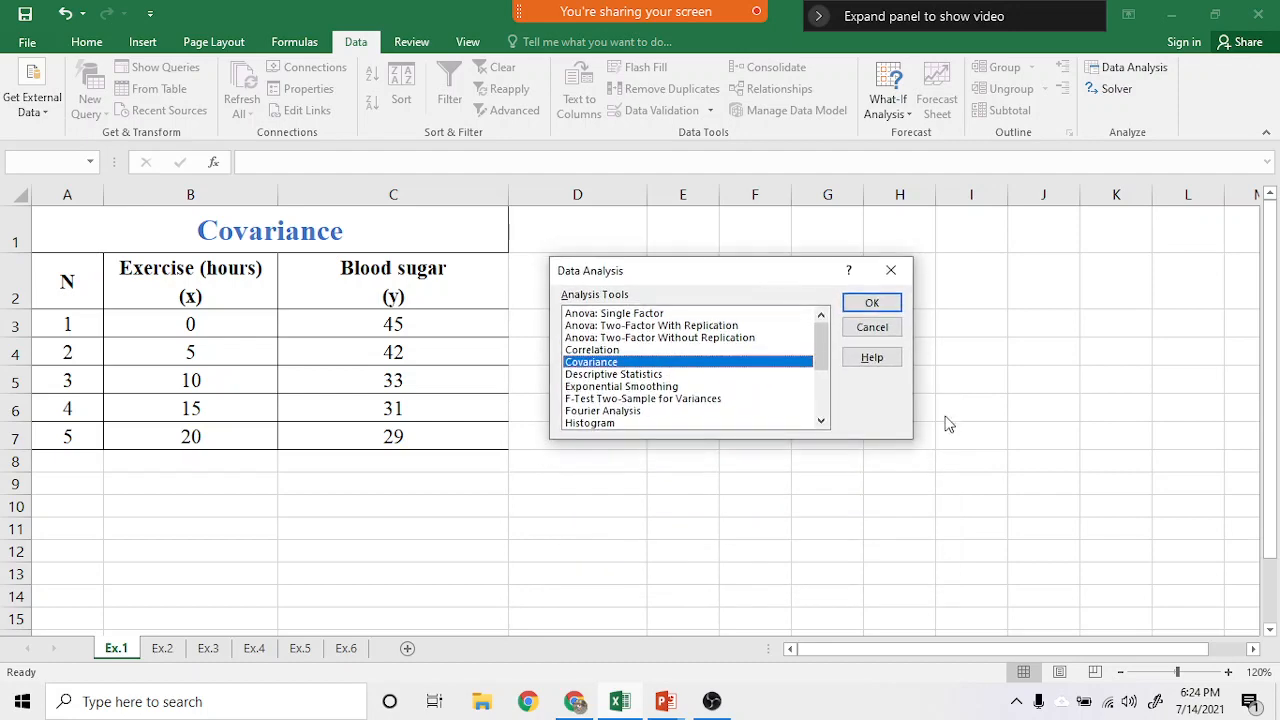
pyautogui.click(874, 302)
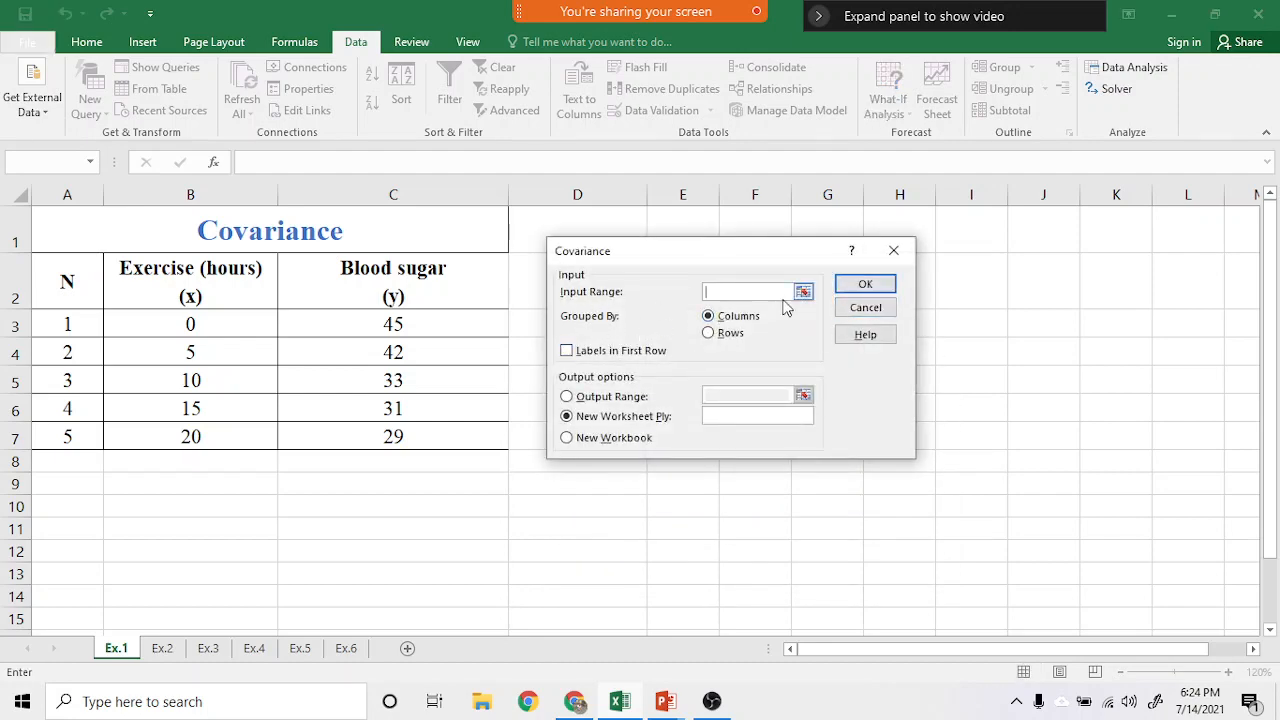
pyautogui.click(804, 291)
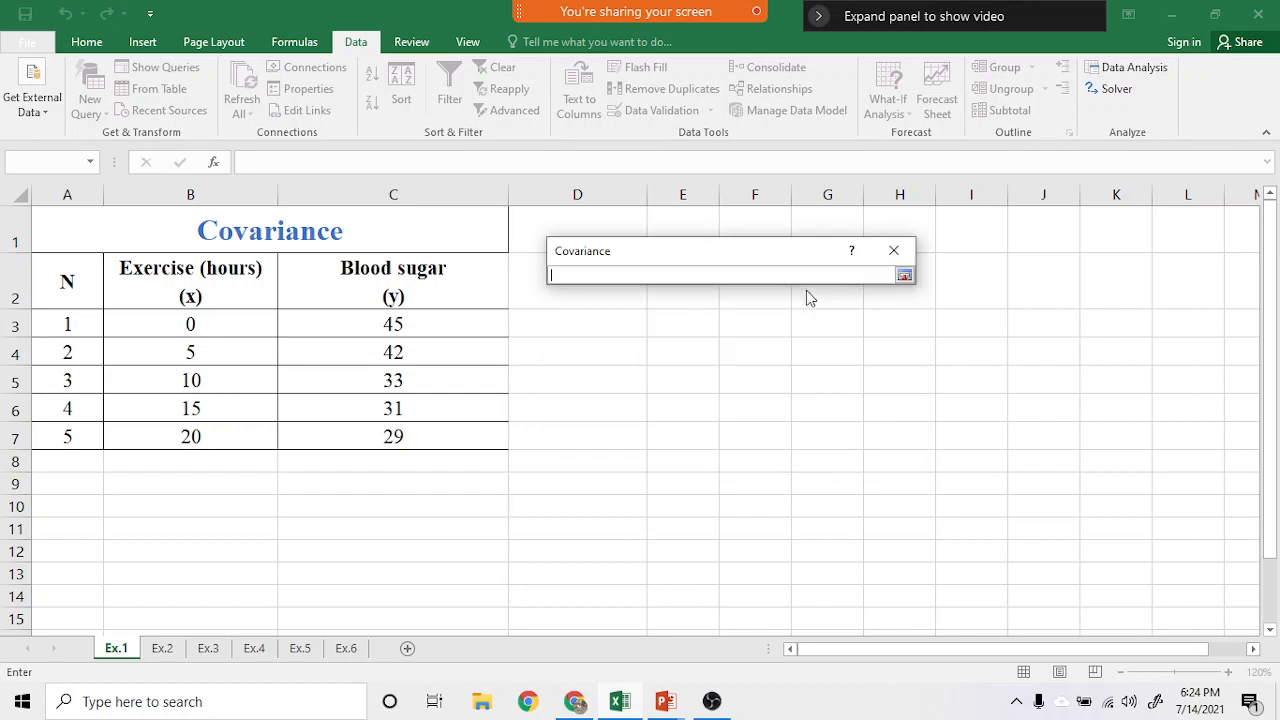
pyautogui.moveTo(188, 285); pyautogui.dragTo(442, 430)
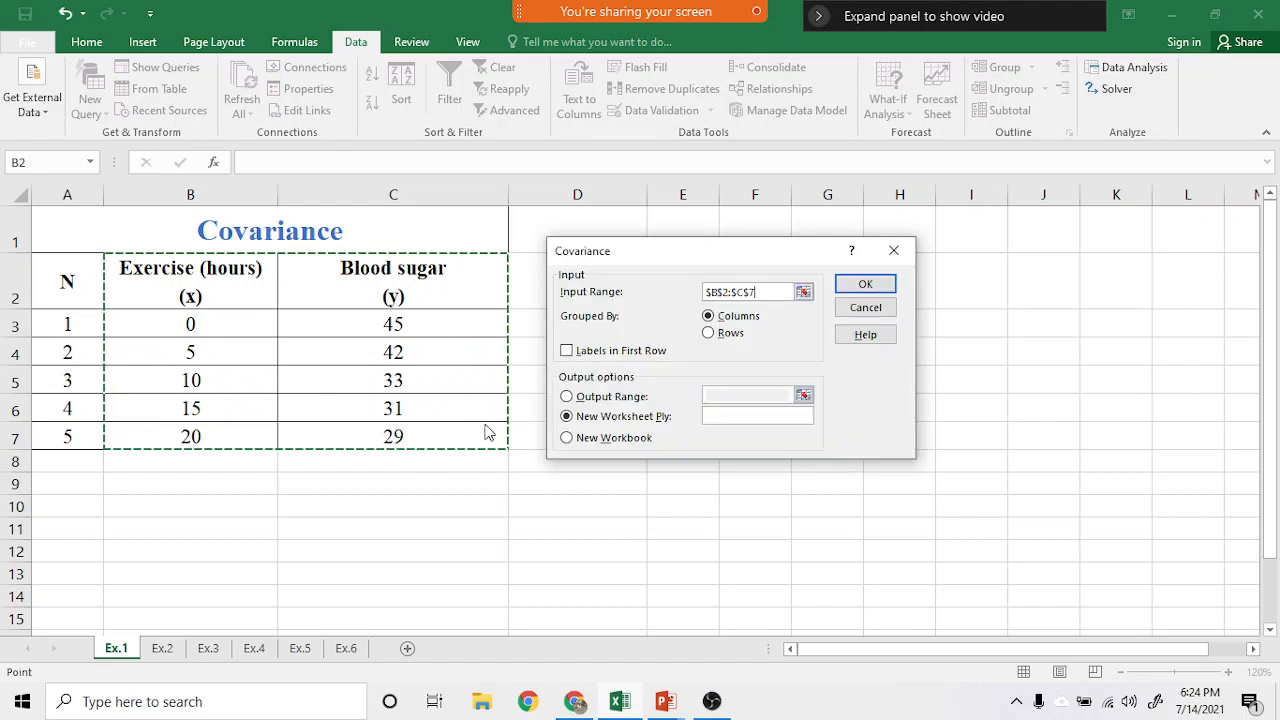
pyautogui.click(572, 355)
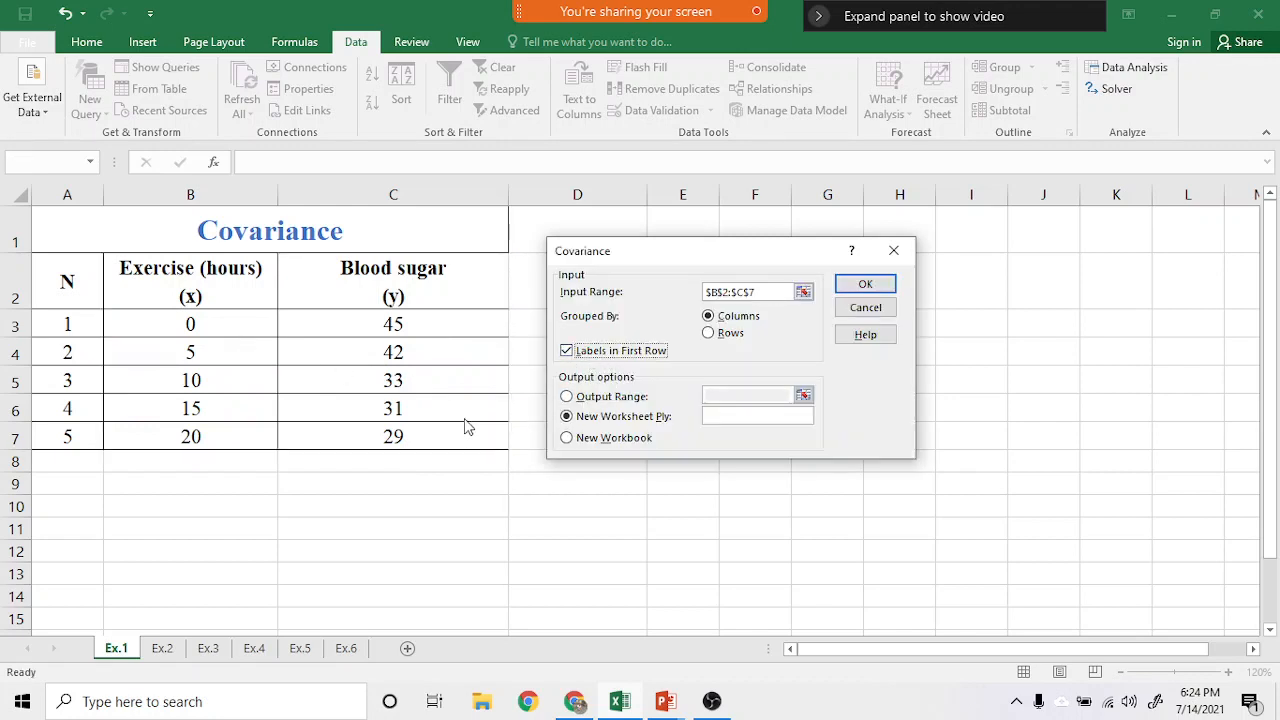
# - Choose an output range on the current sheet as the covariance output destination
pyautogui.moveTo(620, 251); pyautogui.dragTo(678, 327)
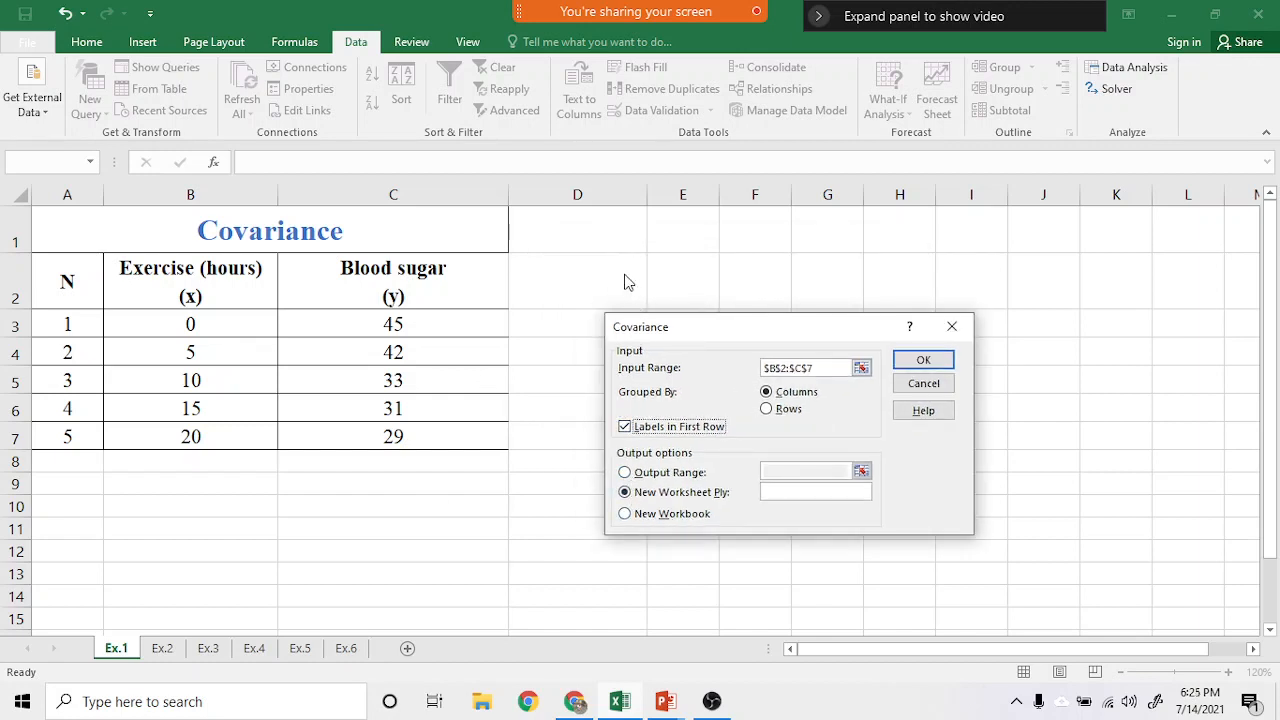
pyautogui.click(624, 472)
pyautogui.moveTo(690, 548); pyautogui.dragTo(690, 550)
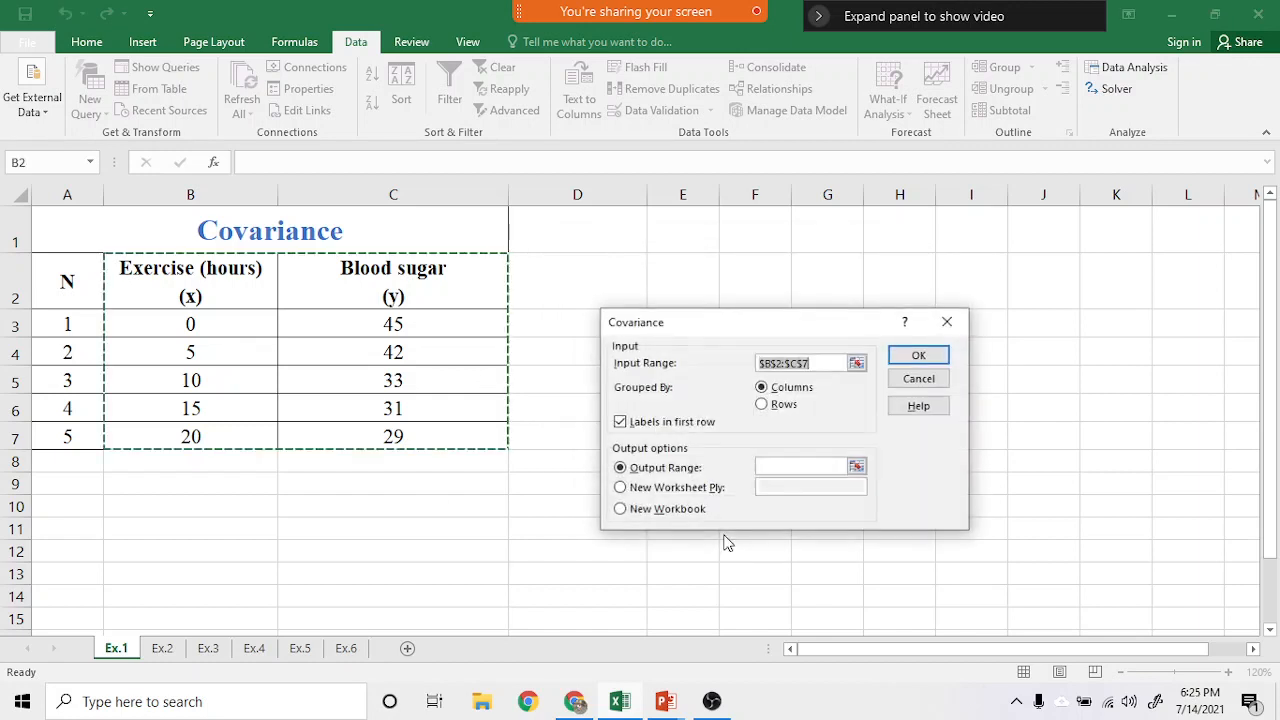
pyautogui.click(681, 284)
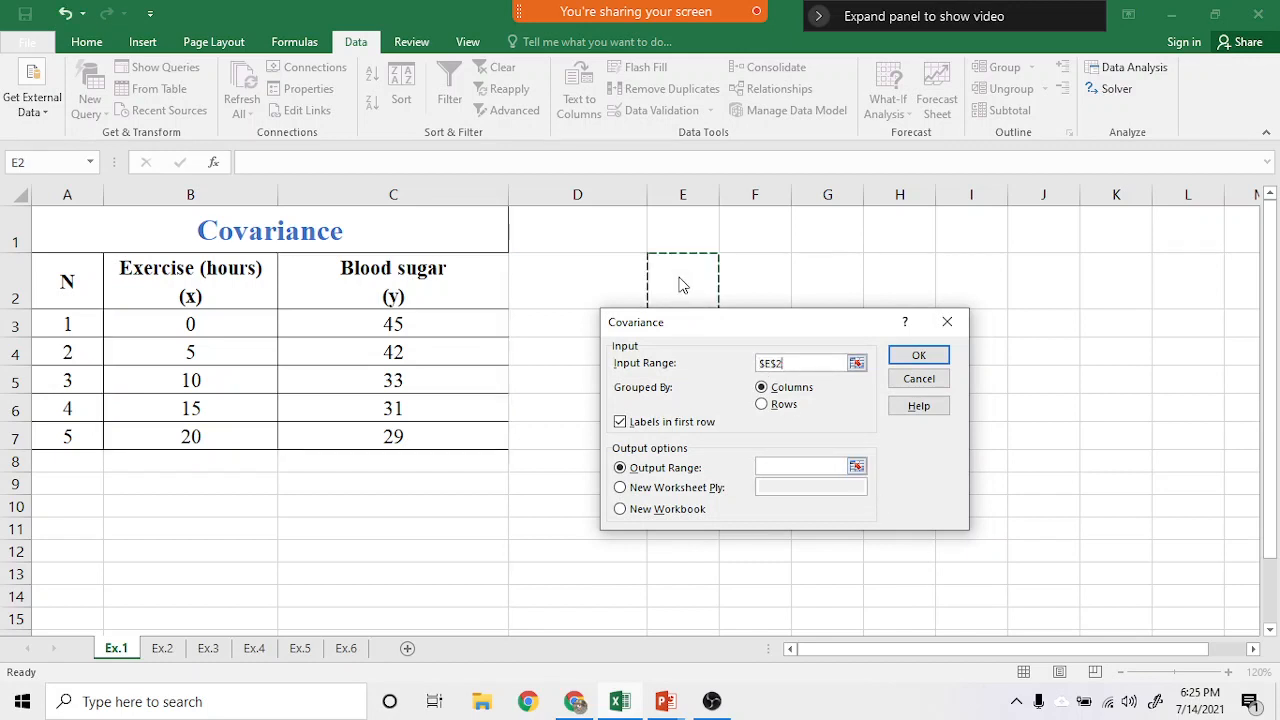
pyautogui.click(857, 363)
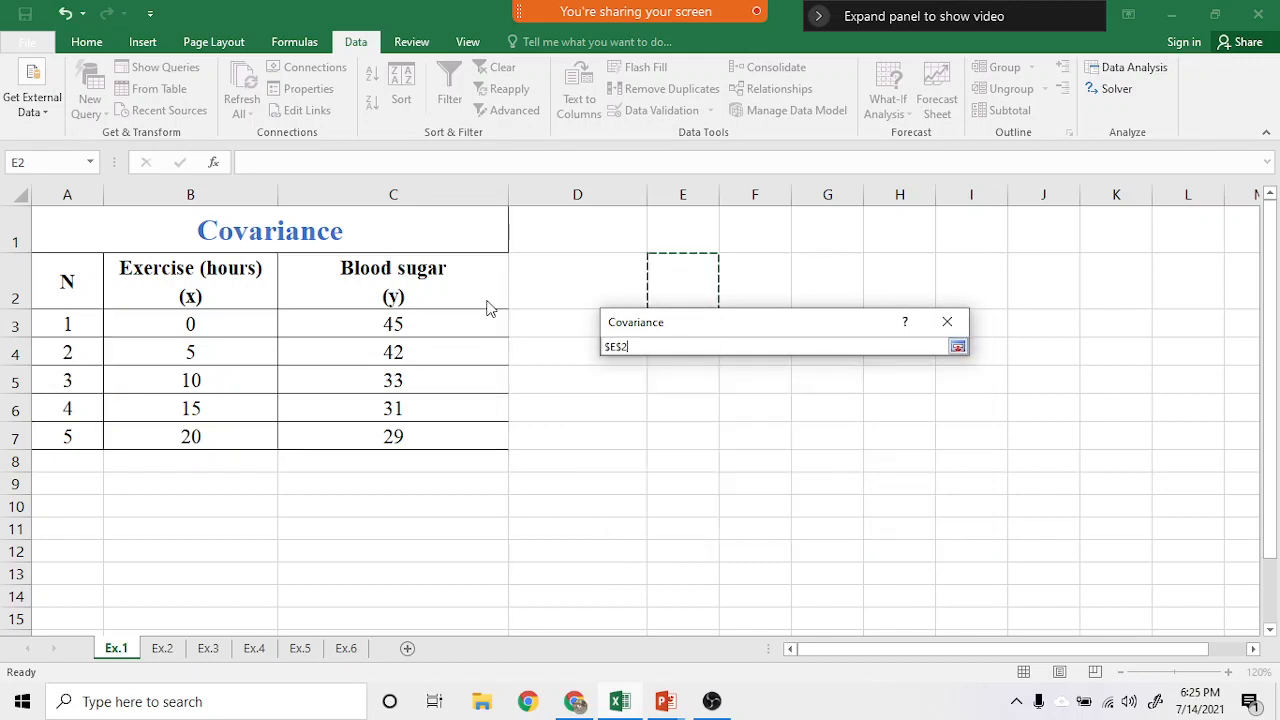
pyautogui.moveTo(170, 275); pyautogui.dragTo(440, 437)
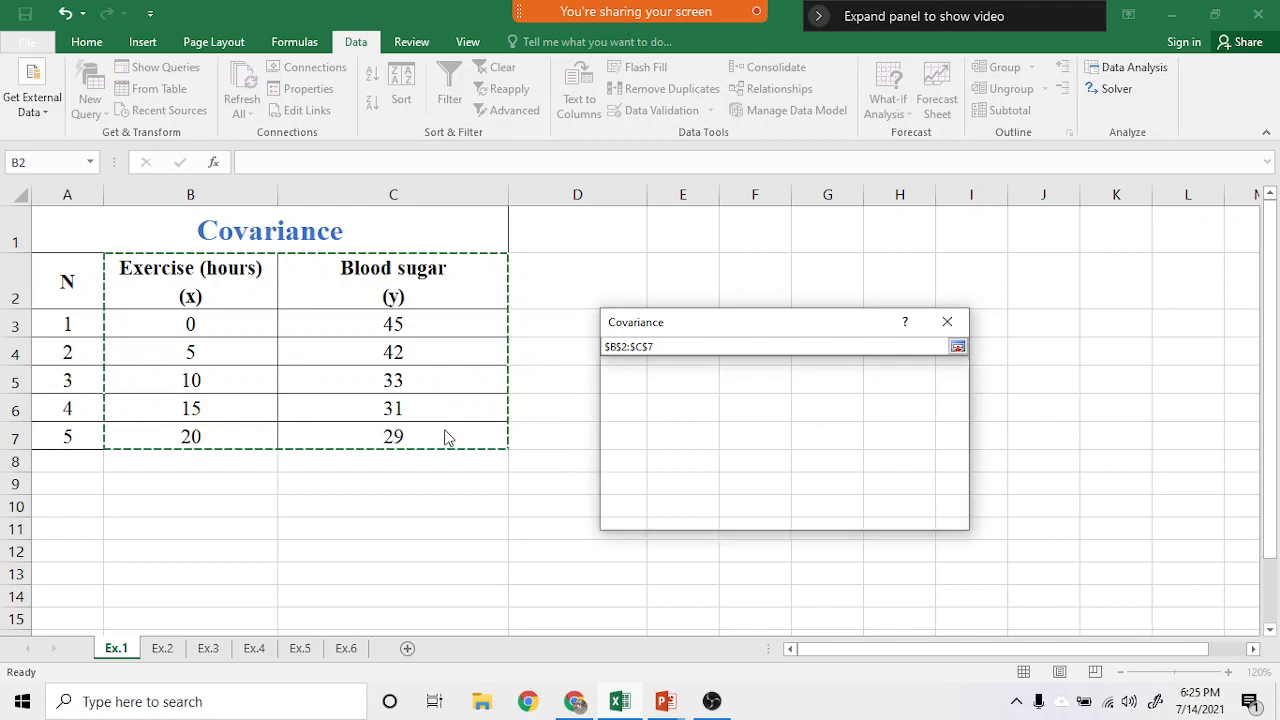
# - Set the output range to cell E2 and run the covariance analysis
pyautogui.click(857, 470)
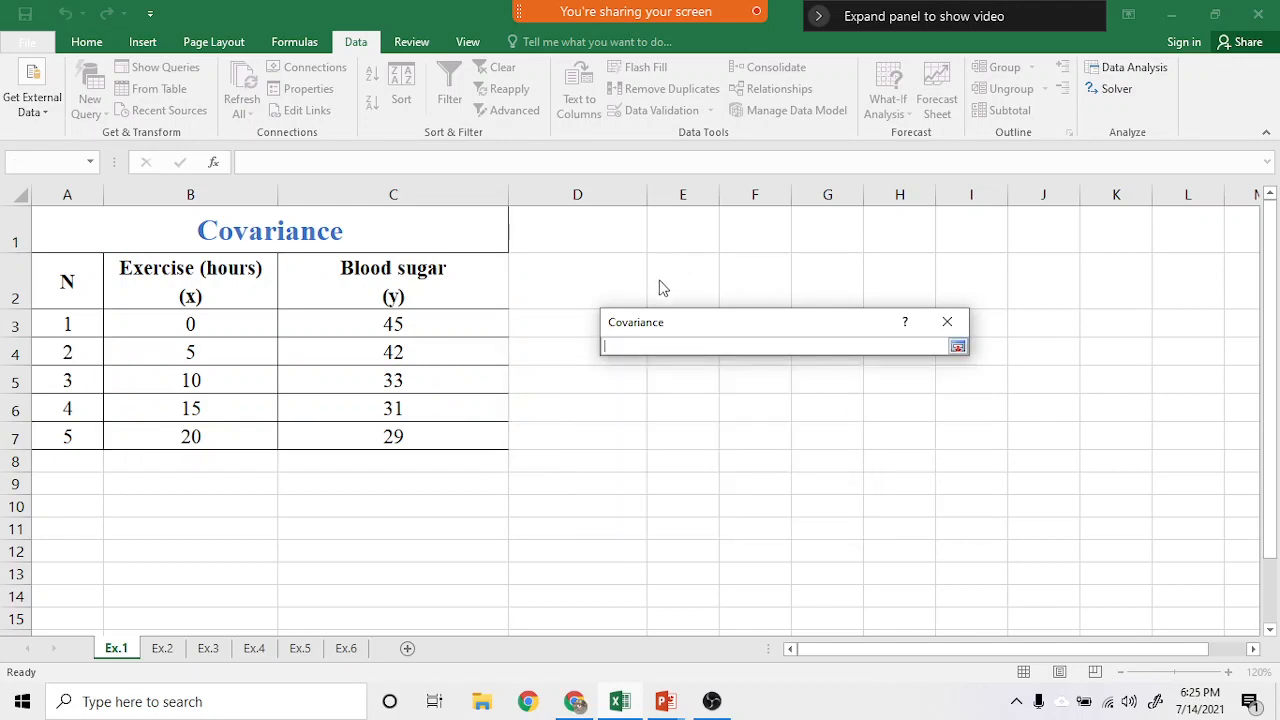
pyautogui.click(694, 288)
pyautogui.press('Return')
pyautogui.click(916, 355)
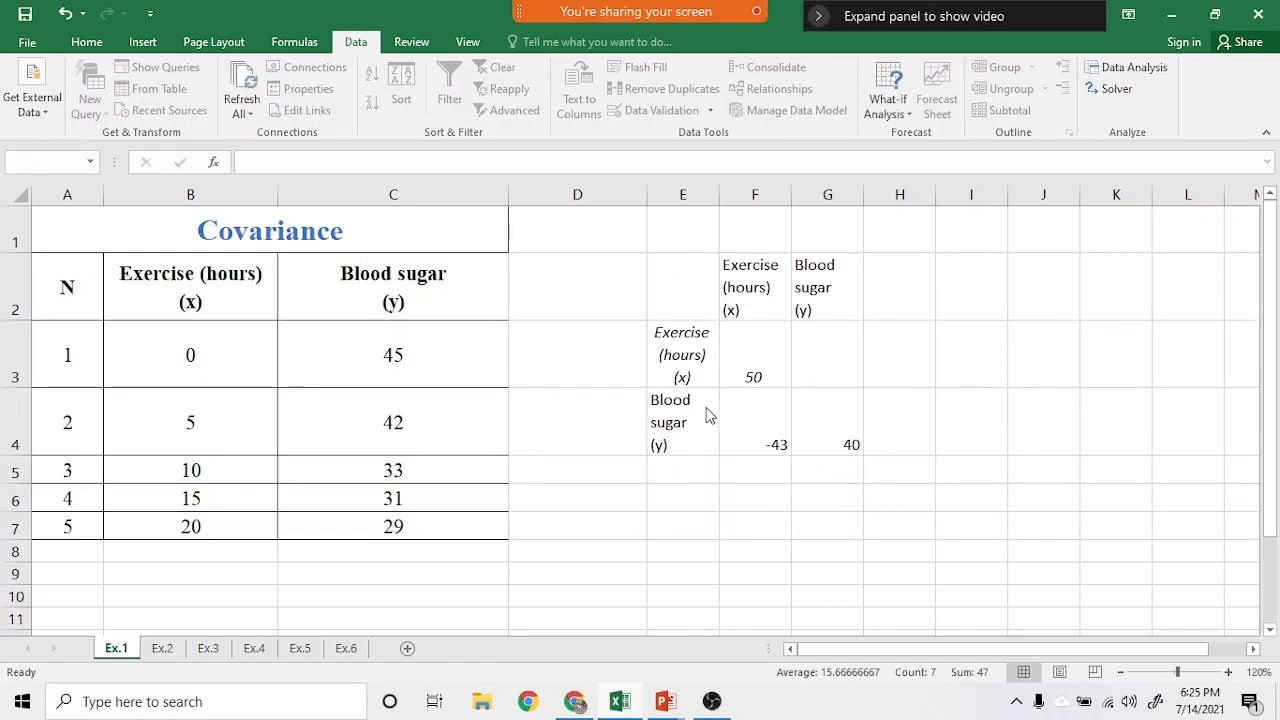
# - Examine the covariance matrix in E2:G4 alongside the exercise and blood sugar data
pyautogui.moveTo(694, 289); pyautogui.dragTo(845, 425)
pyautogui.click(235, 45)
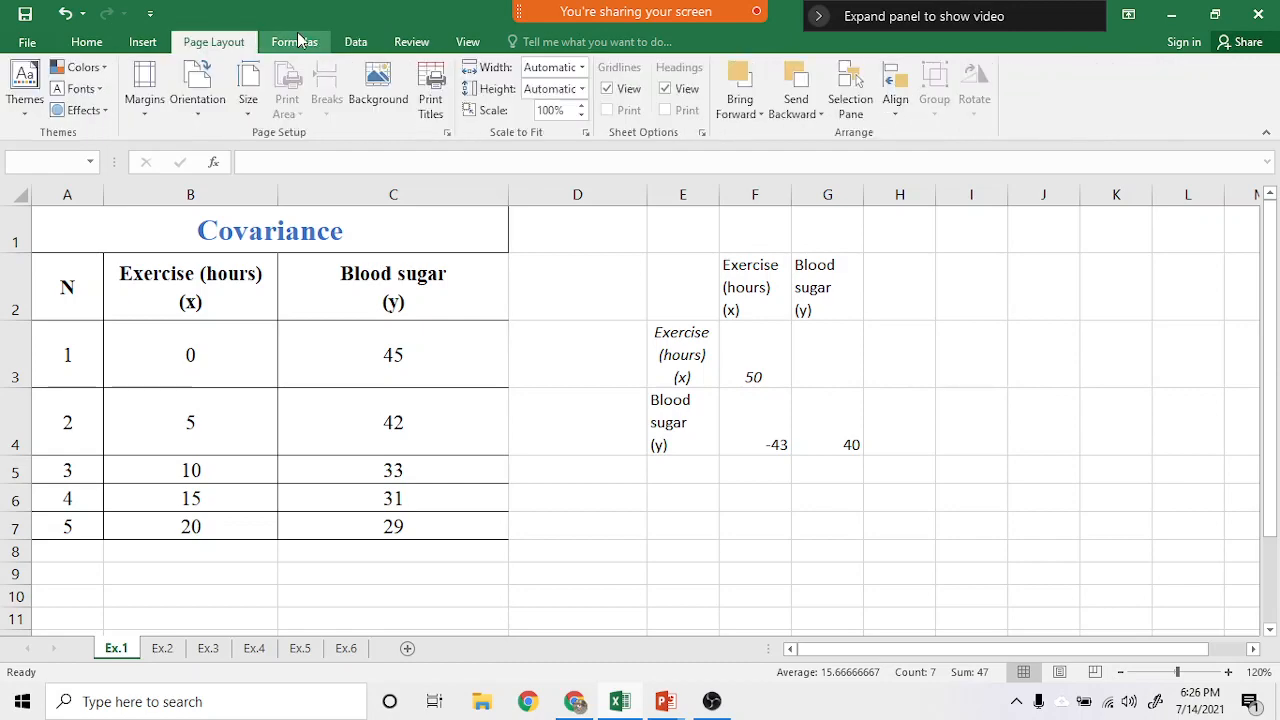
pyautogui.click(360, 45)
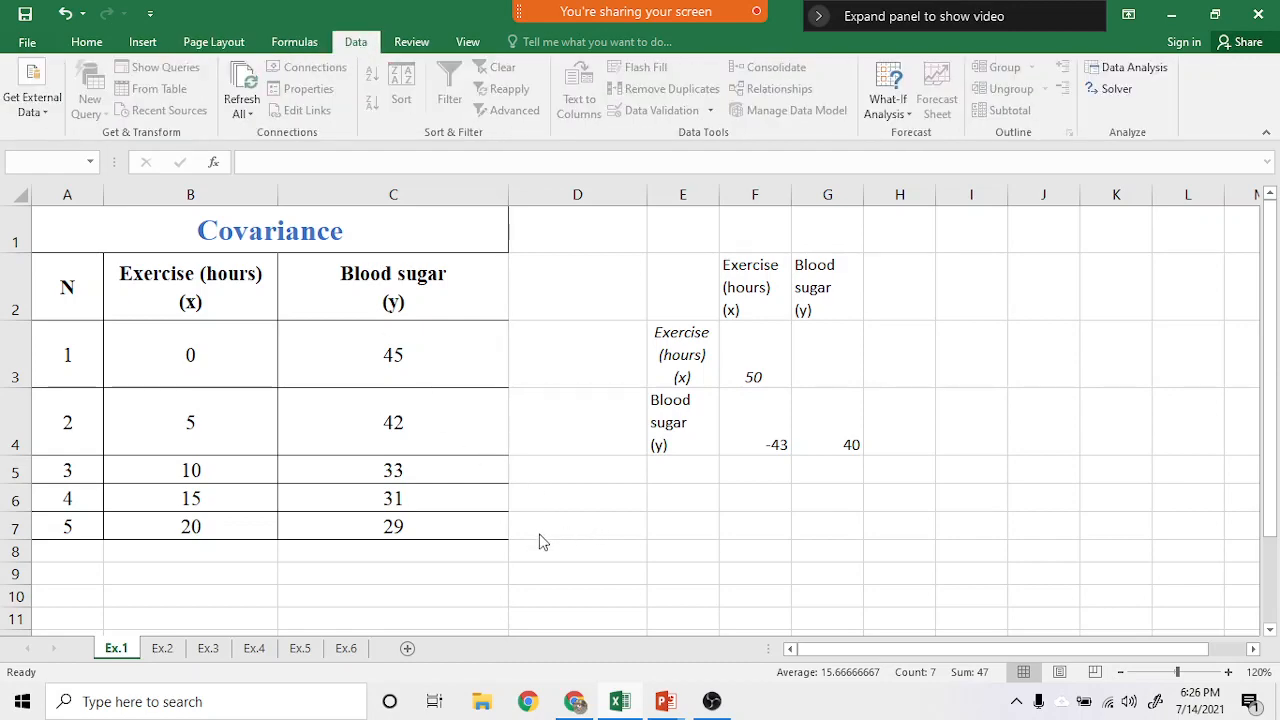
pyautogui.scroll(-2, 330, 575)
pyautogui.scroll(1, 330, 578)
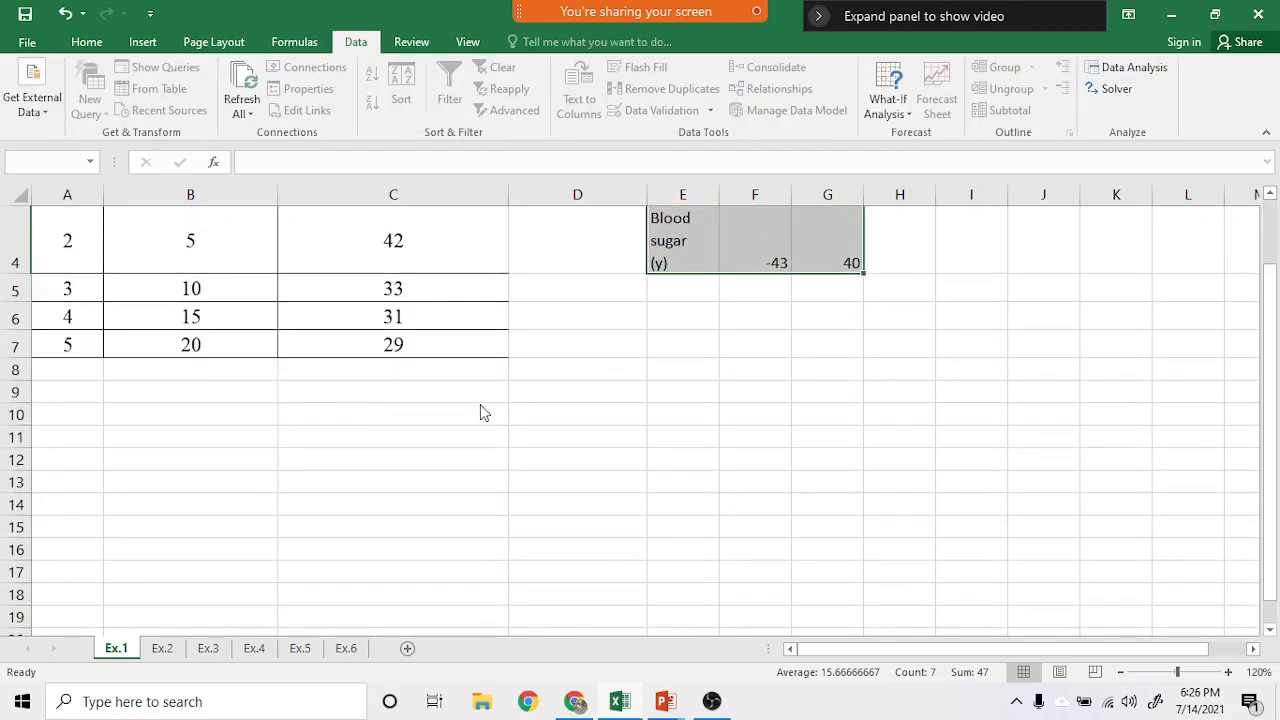
pyautogui.scroll(1, 371, 451)
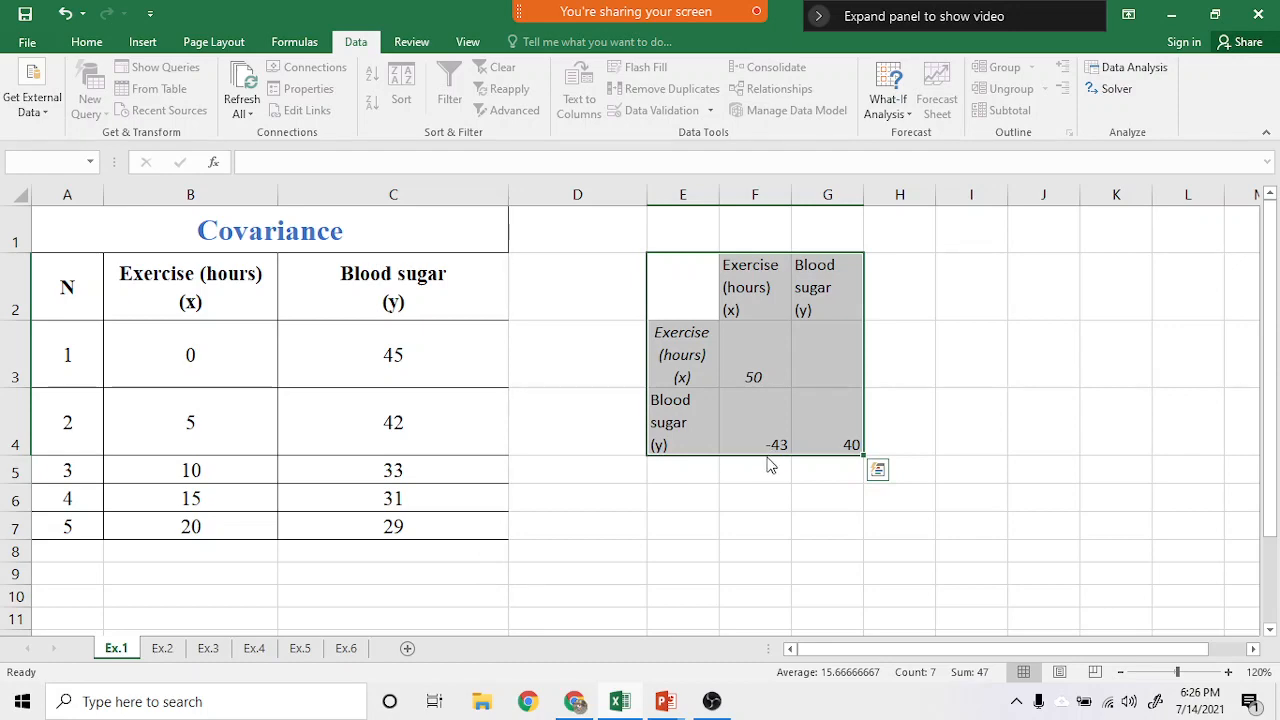
pyautogui.scroll(-1, 403, 531)
pyautogui.scroll(1, 417, 517)
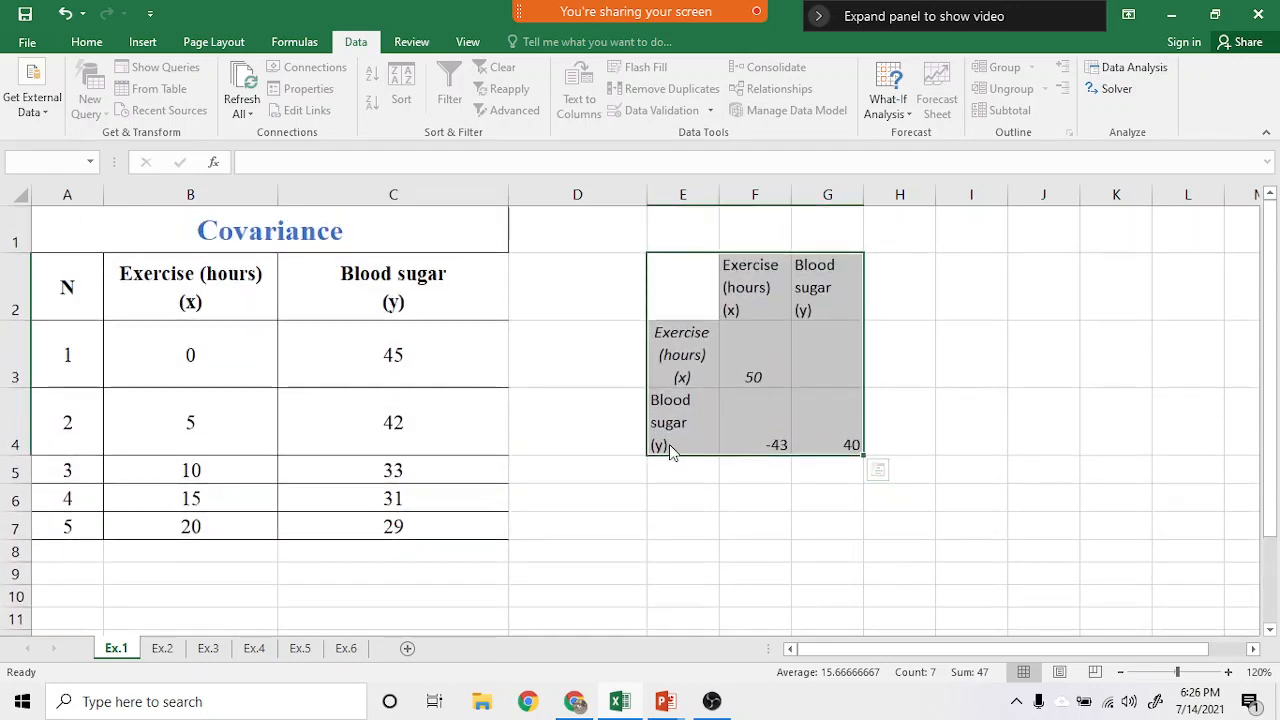
pyautogui.scroll(-1, 476, 427)
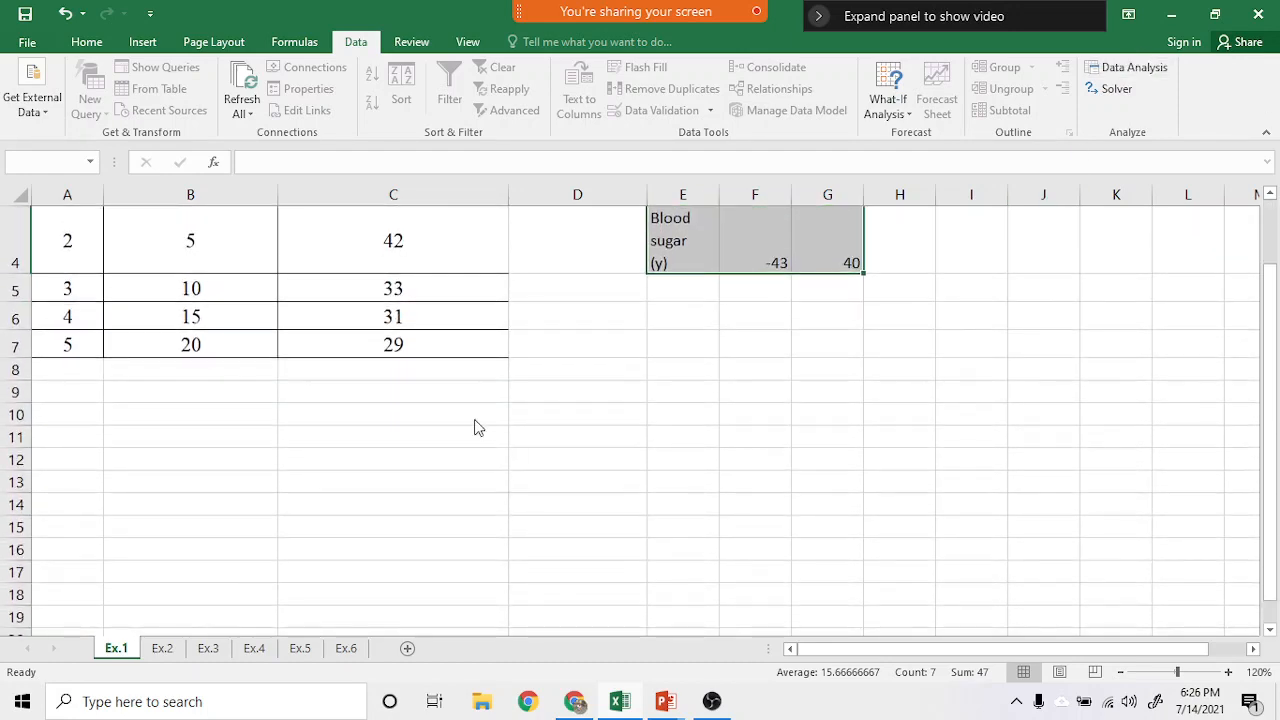
pyautogui.scroll(1, 603, 489)
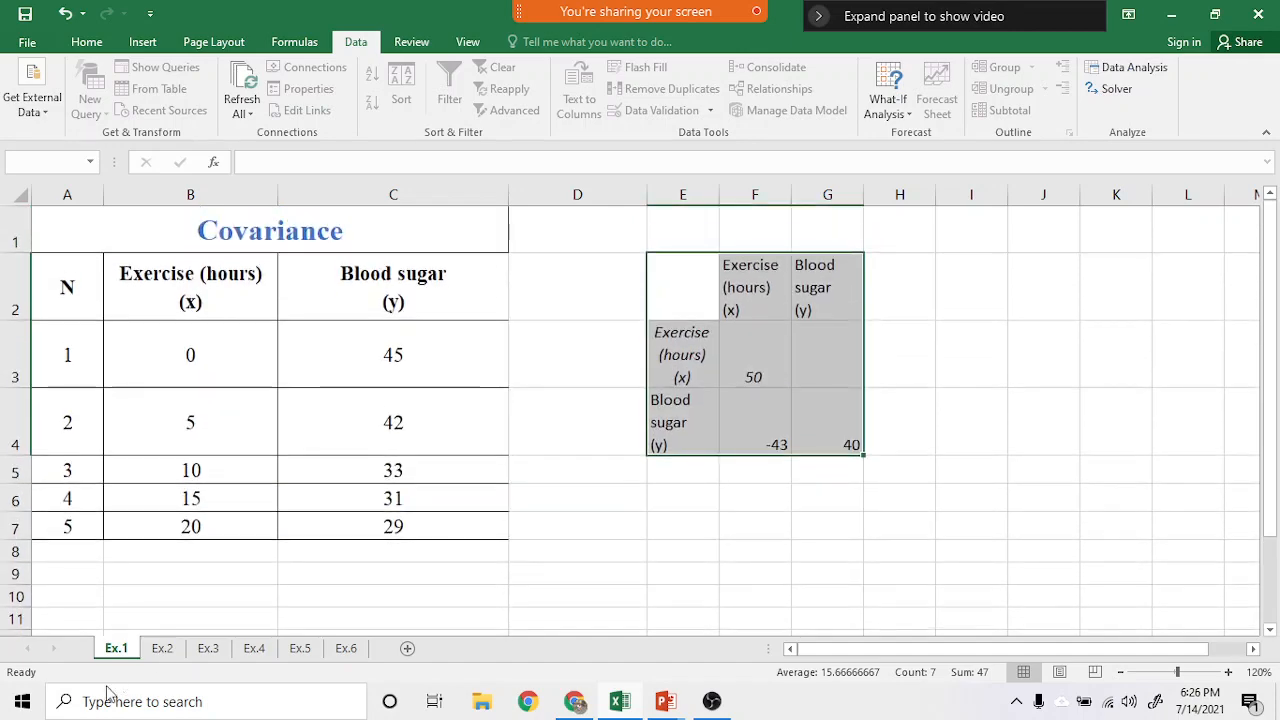
# - Glance at the Ex.2 sheet, then switch from the Ex.1 results to the Covariance Analysis slide in PowerPoint
pyautogui.click(162, 650)
pyautogui.click(116, 648)
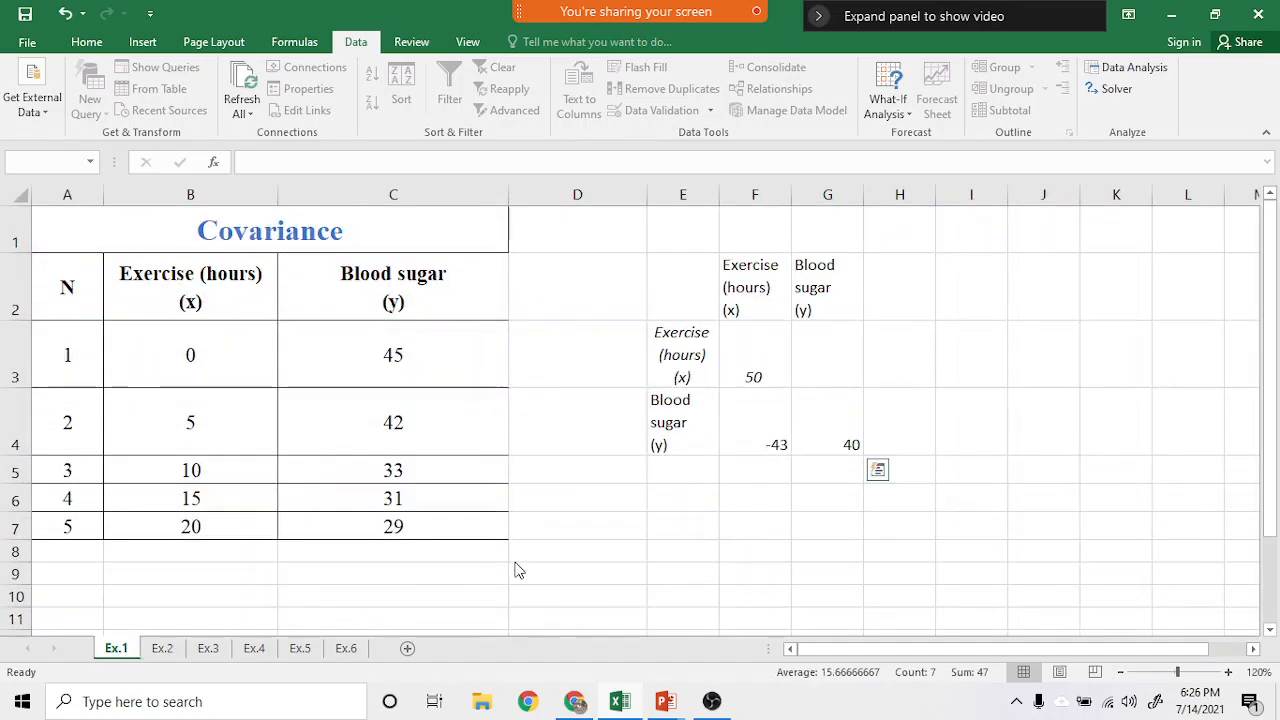
pyautogui.scroll(-1, 551, 437)
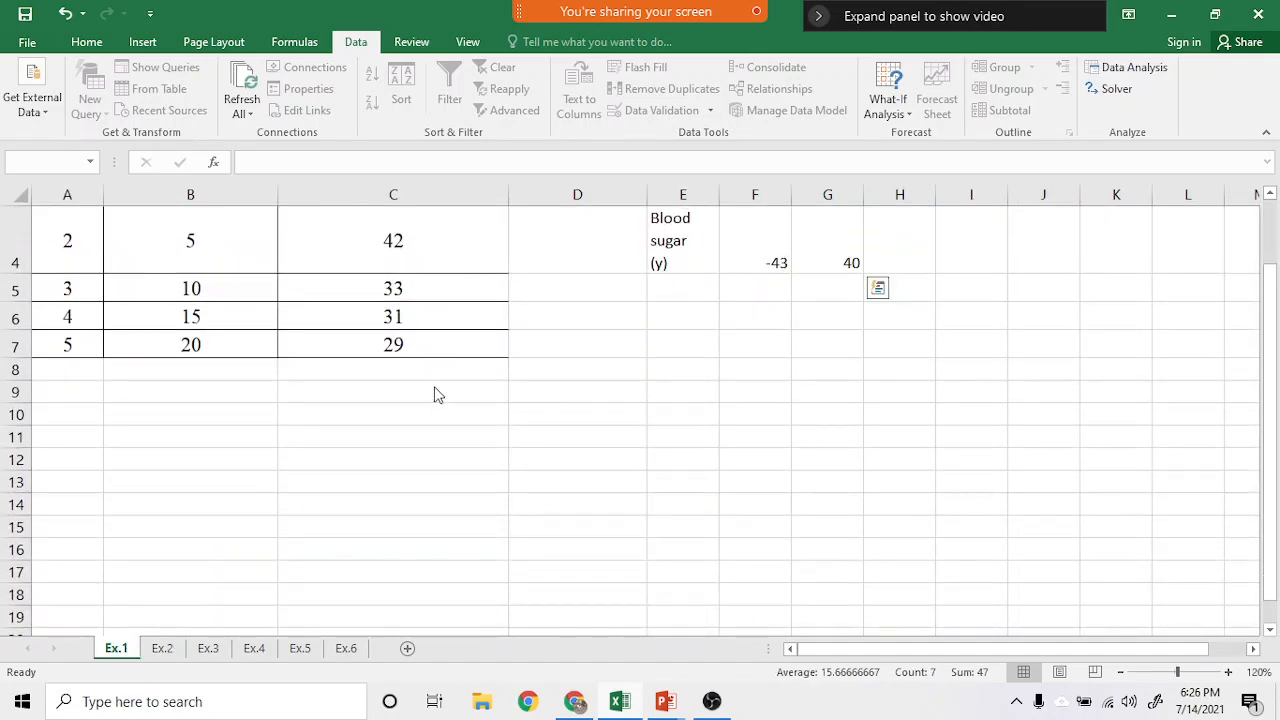
pyautogui.click(162, 648)
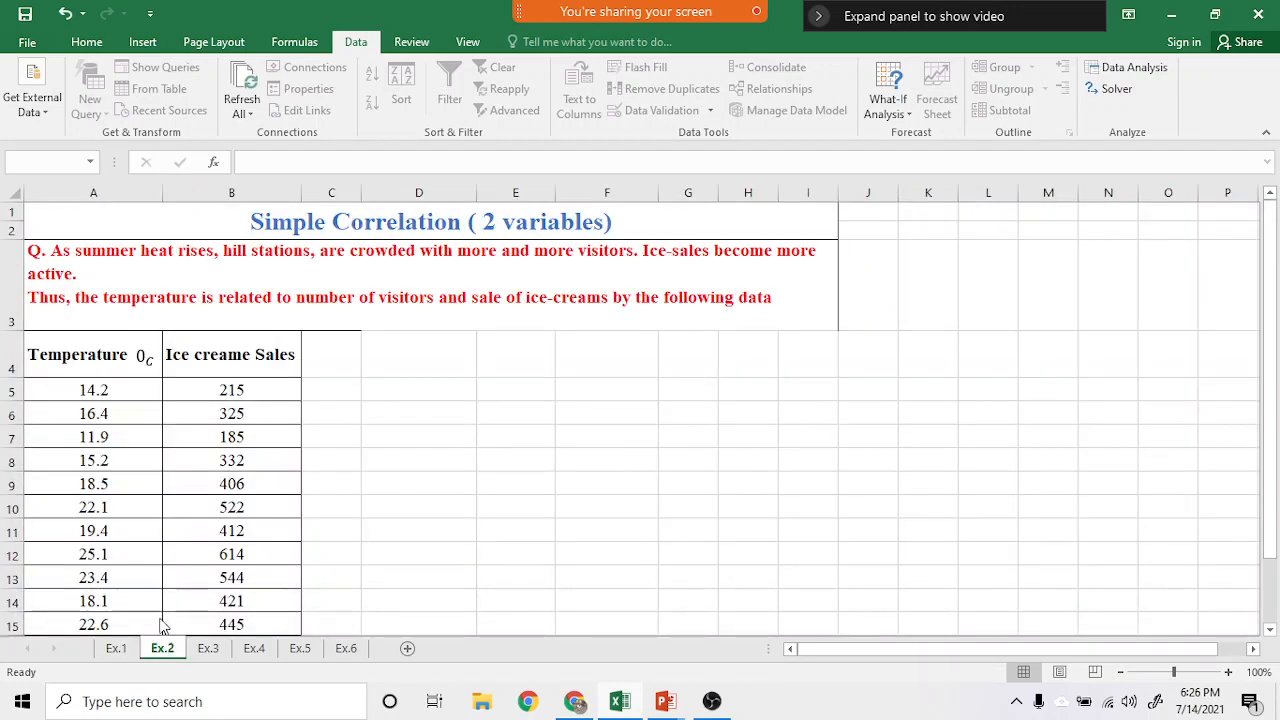
pyautogui.click(116, 648)
pyautogui.scroll(1, 588, 491)
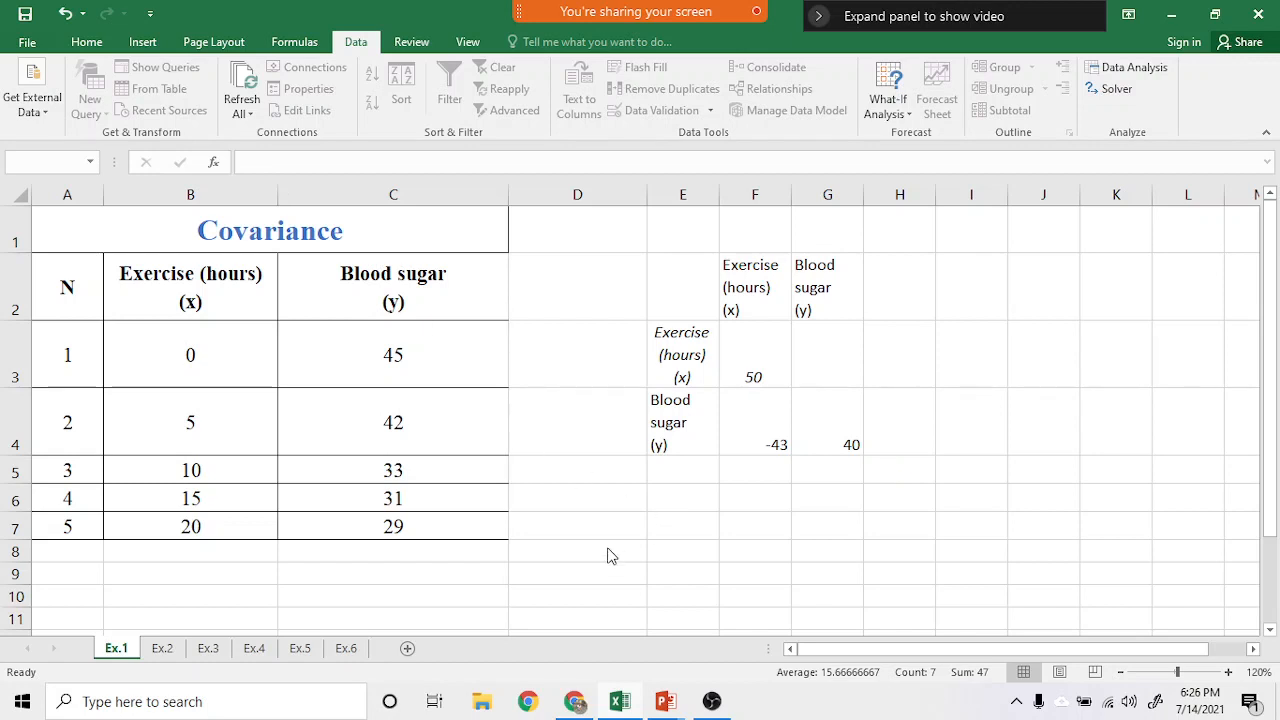
pyautogui.scroll(-1, 600, 545)
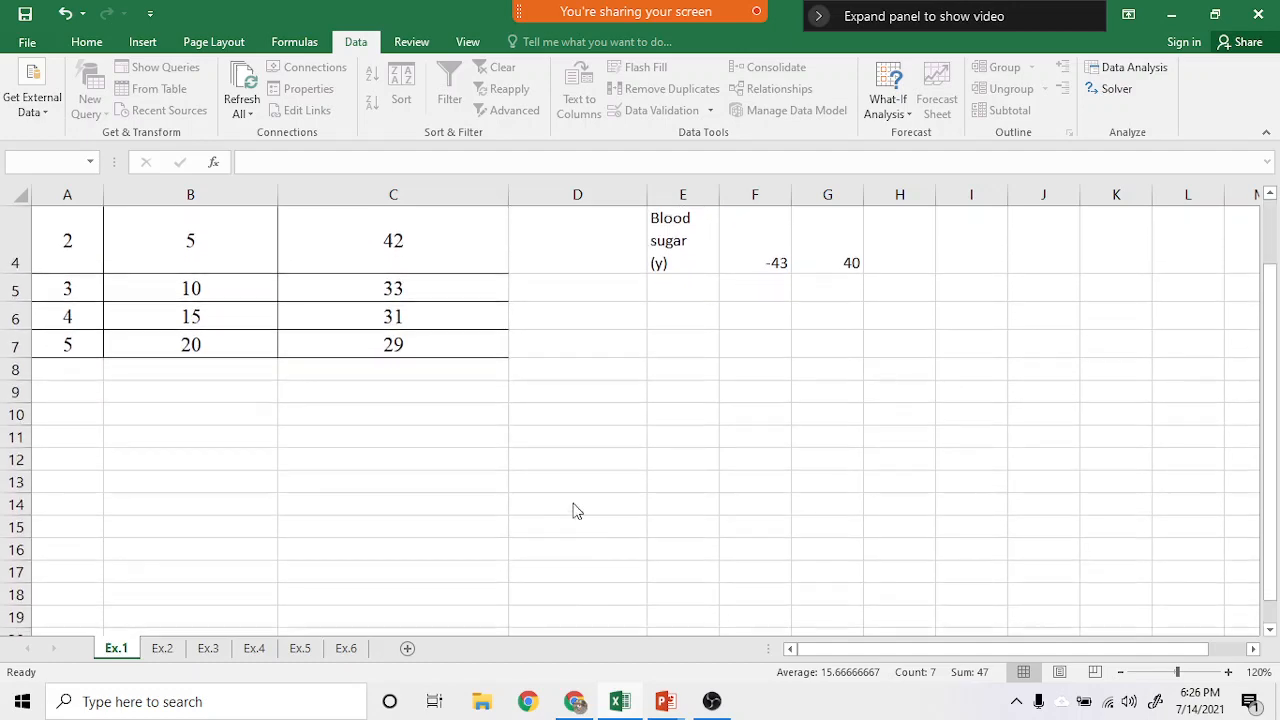
pyautogui.scroll(1, 676, 443)
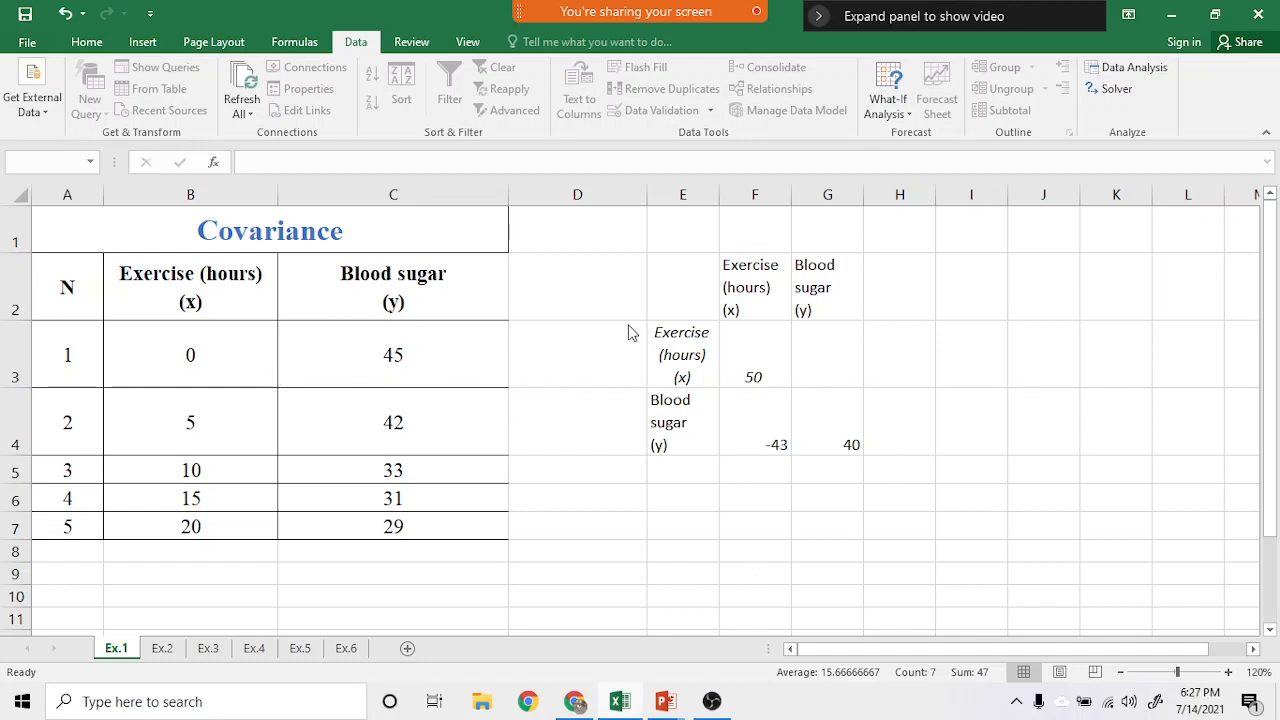
pyautogui.hotkey('alt', 'Tab')
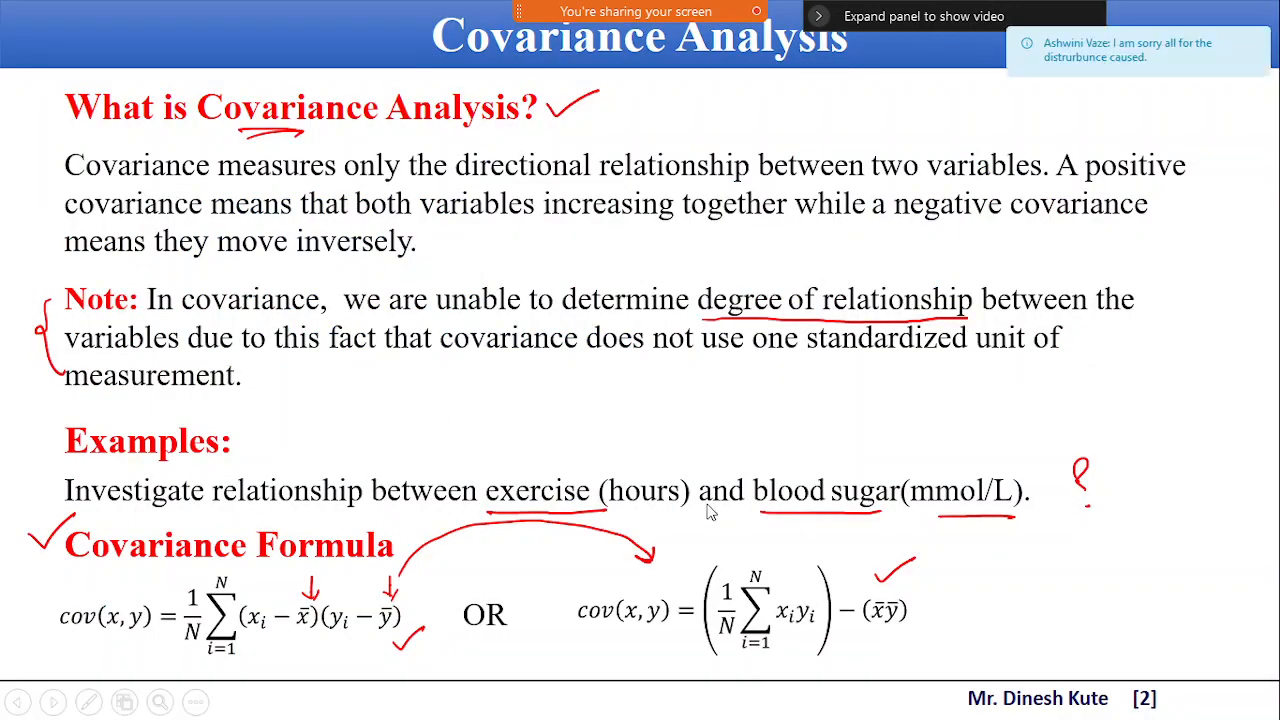
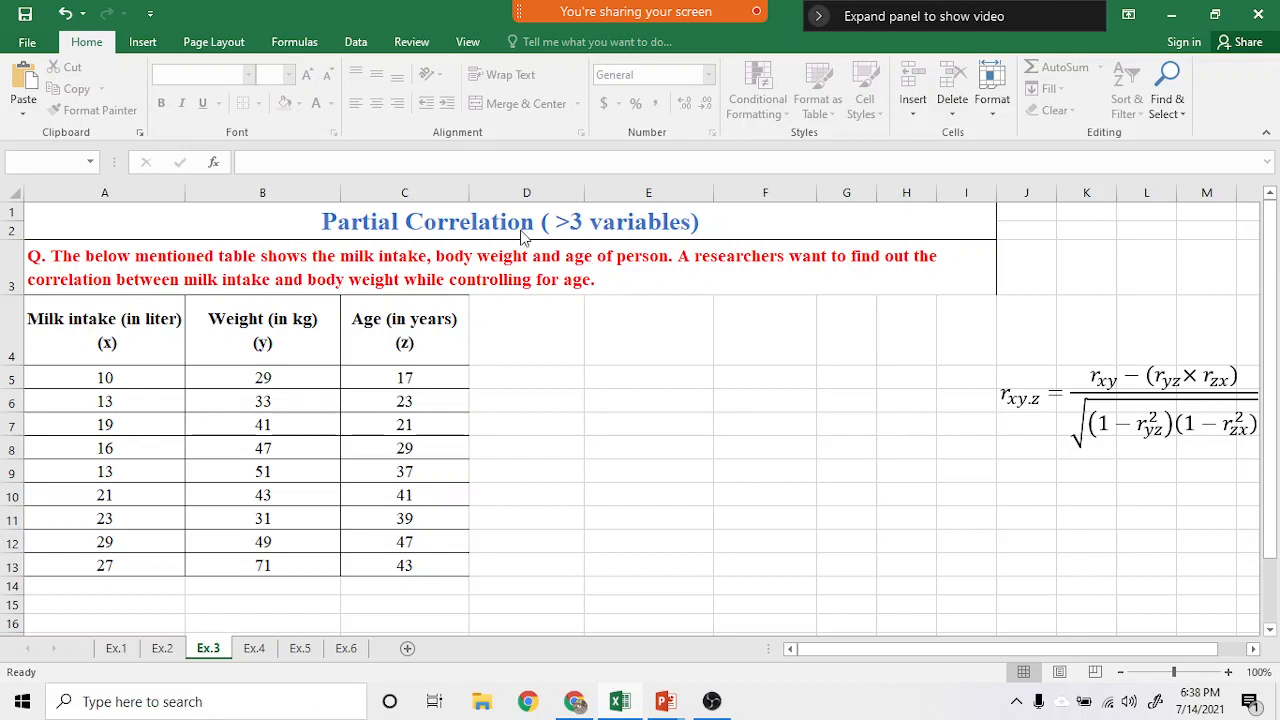
# - Change the heading of sheet Ex.3 to "Partial Correlation ( =3 variables)"
pyautogui.click(566, 227)
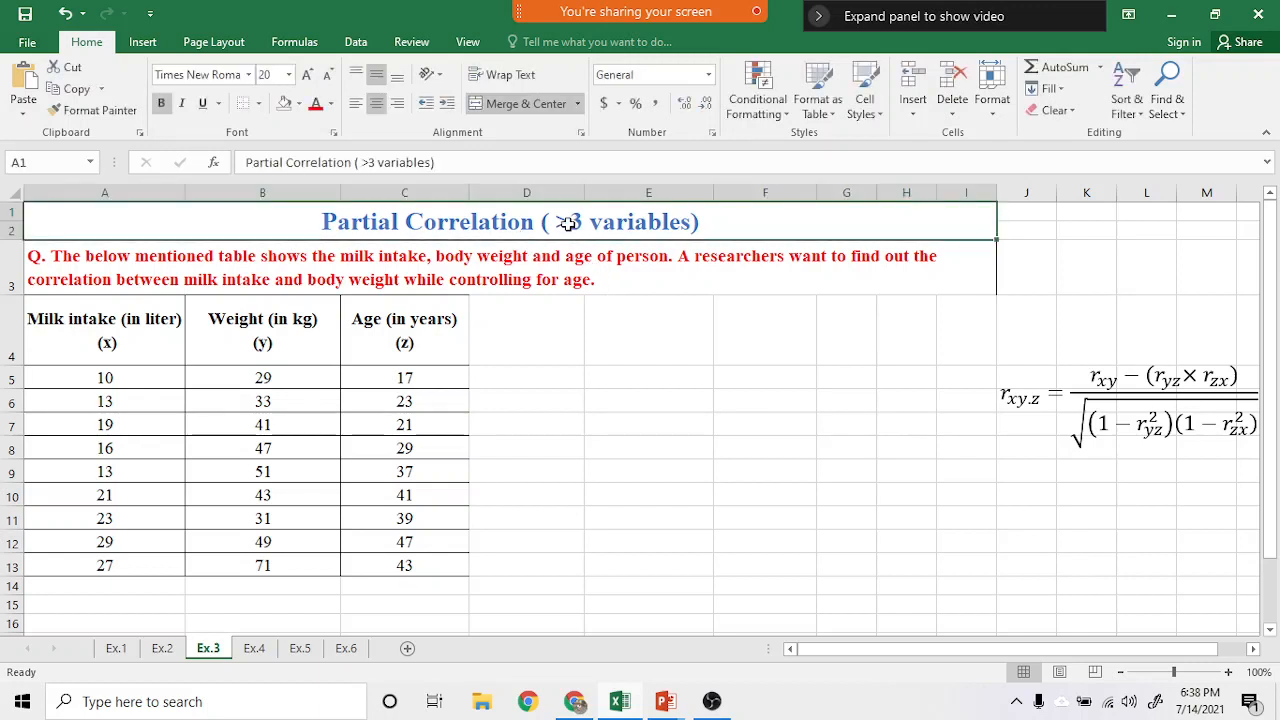
pyautogui.doubleClick(569, 221)
pyautogui.press('BackSpace')
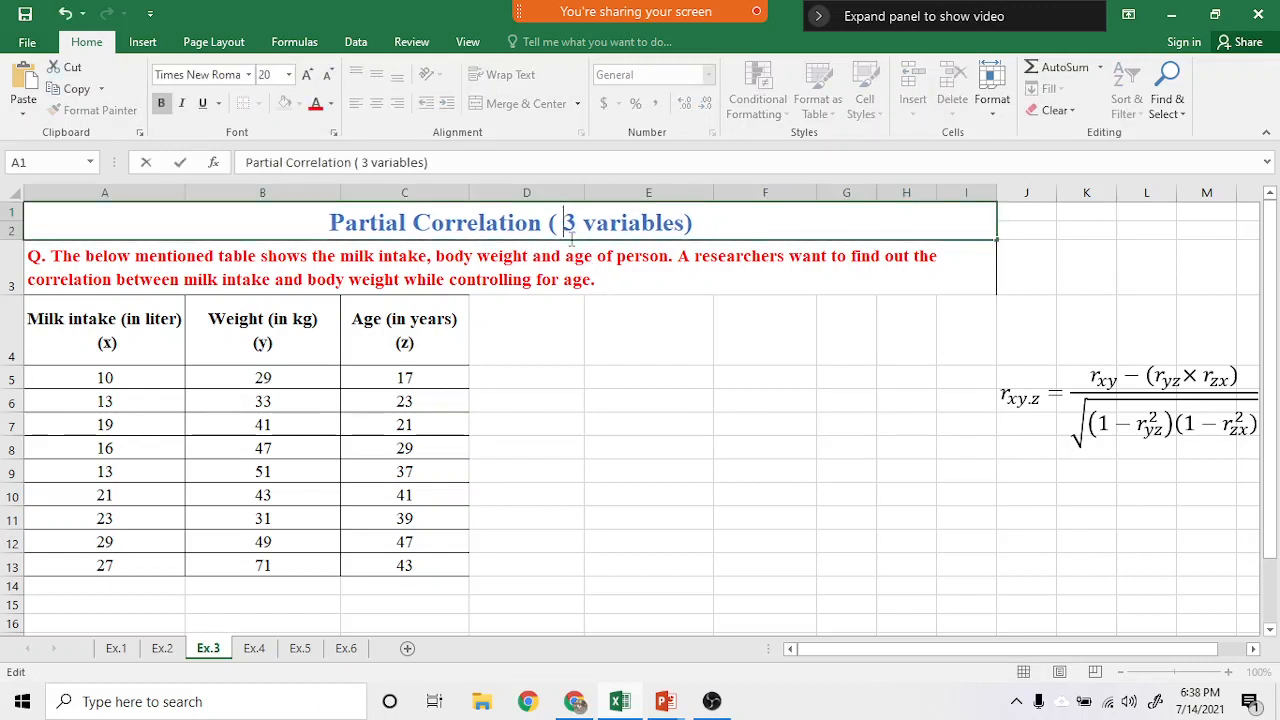
pyautogui.write('=')
pyautogui.click(615, 380)
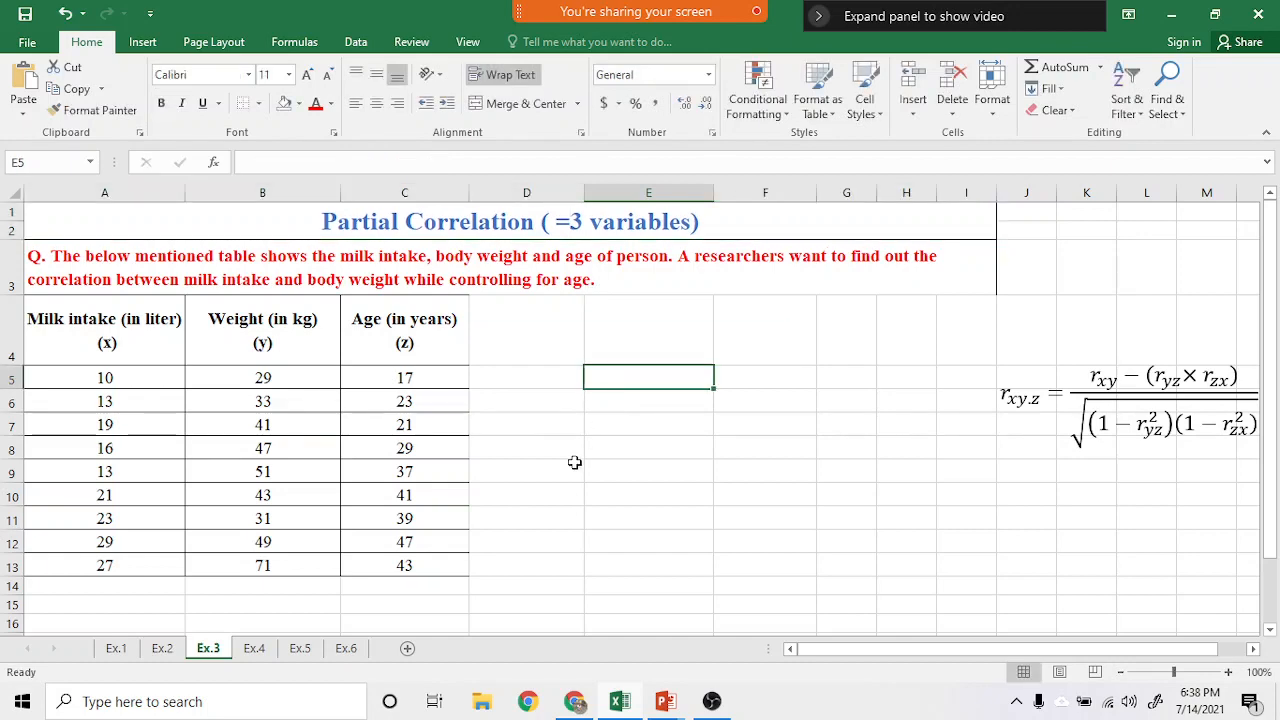
# - Start a Correlation analysis and set its input range to the milk intake, weight and age columns, A4:C13
pyautogui.scroll(-1, 574, 463)
pyautogui.scroll(1, 574, 463)
pyautogui.click(356, 42)
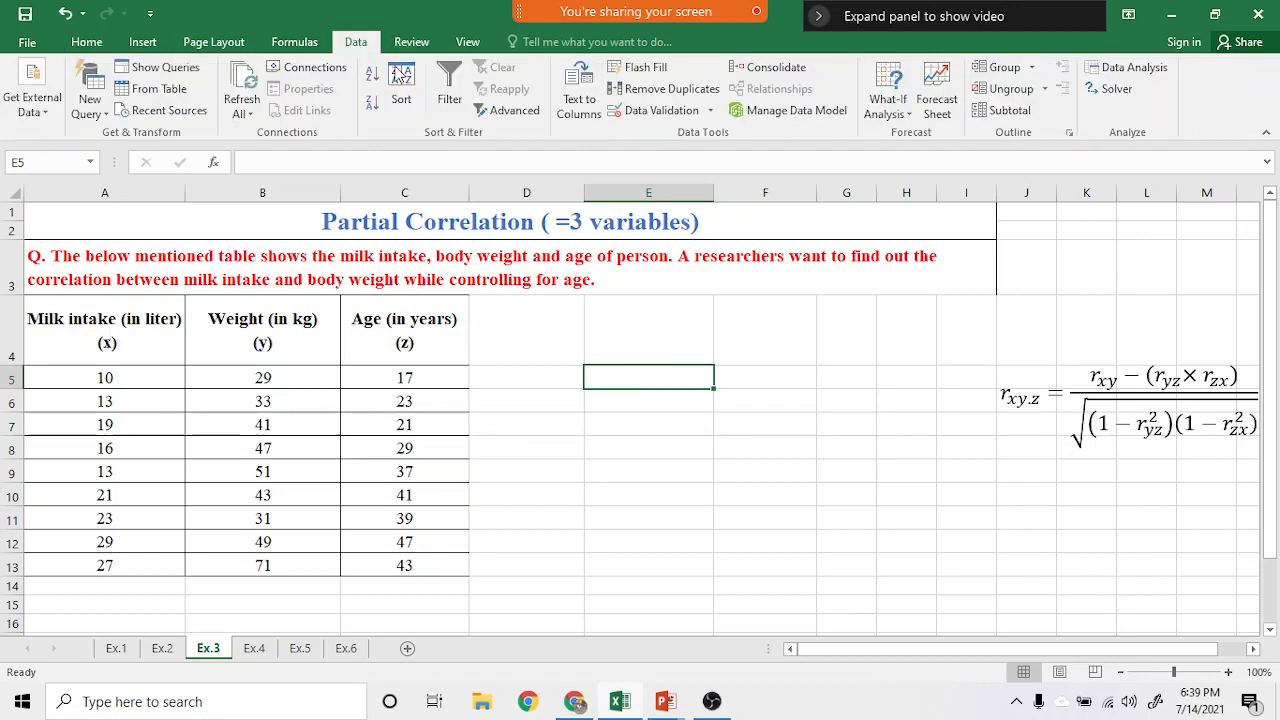
pyautogui.click(1131, 68)
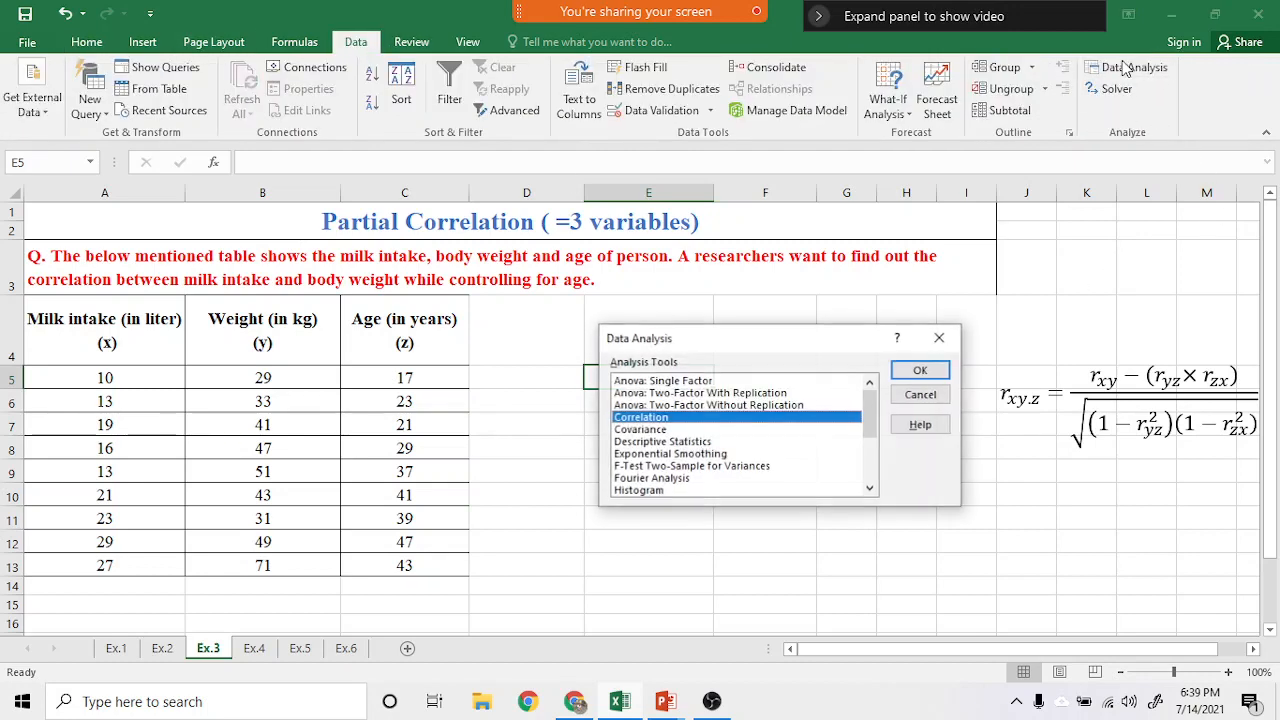
pyautogui.click(909, 371)
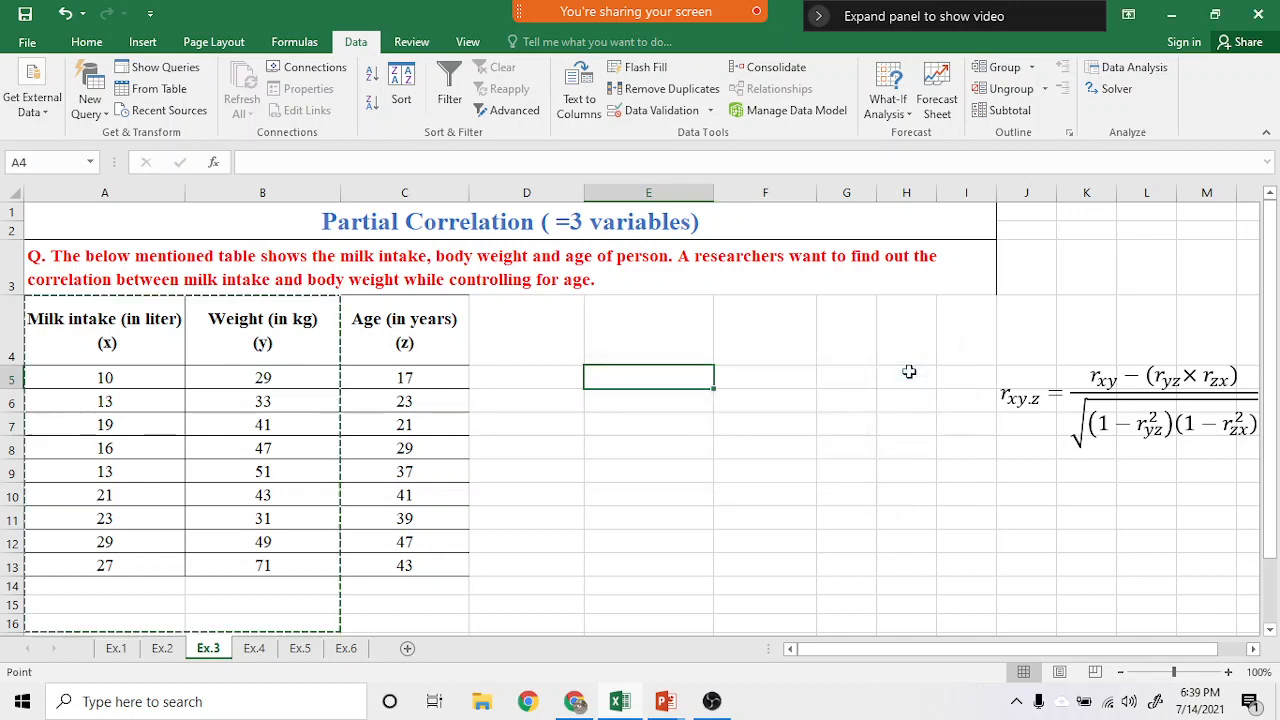
pyautogui.click(851, 359)
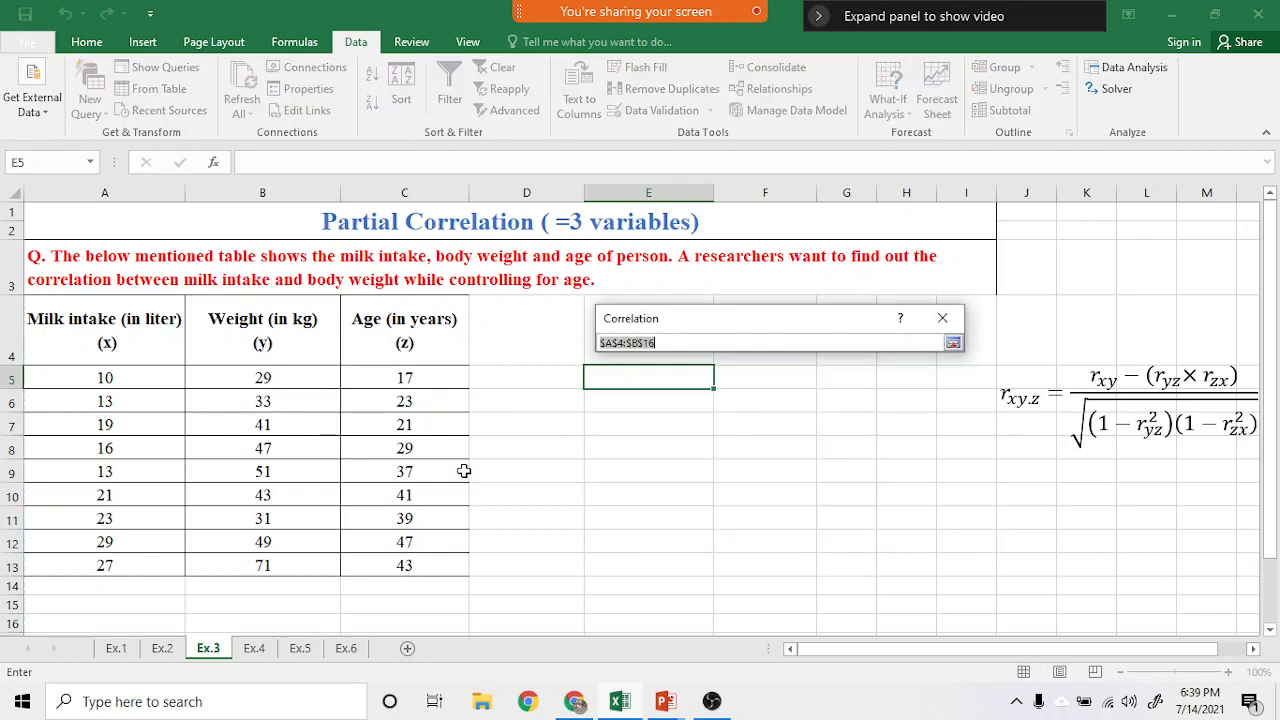
pyautogui.moveTo(77, 318); pyautogui.dragTo(399, 571)
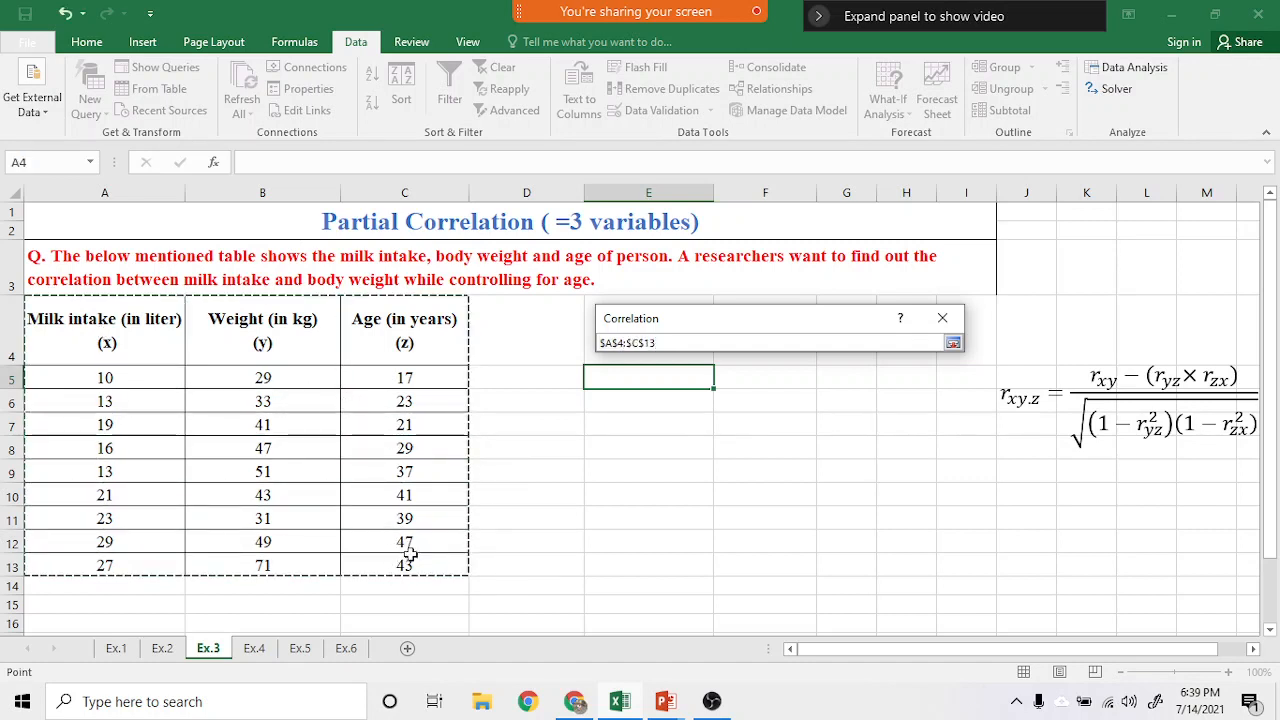
pyautogui.press('Return')
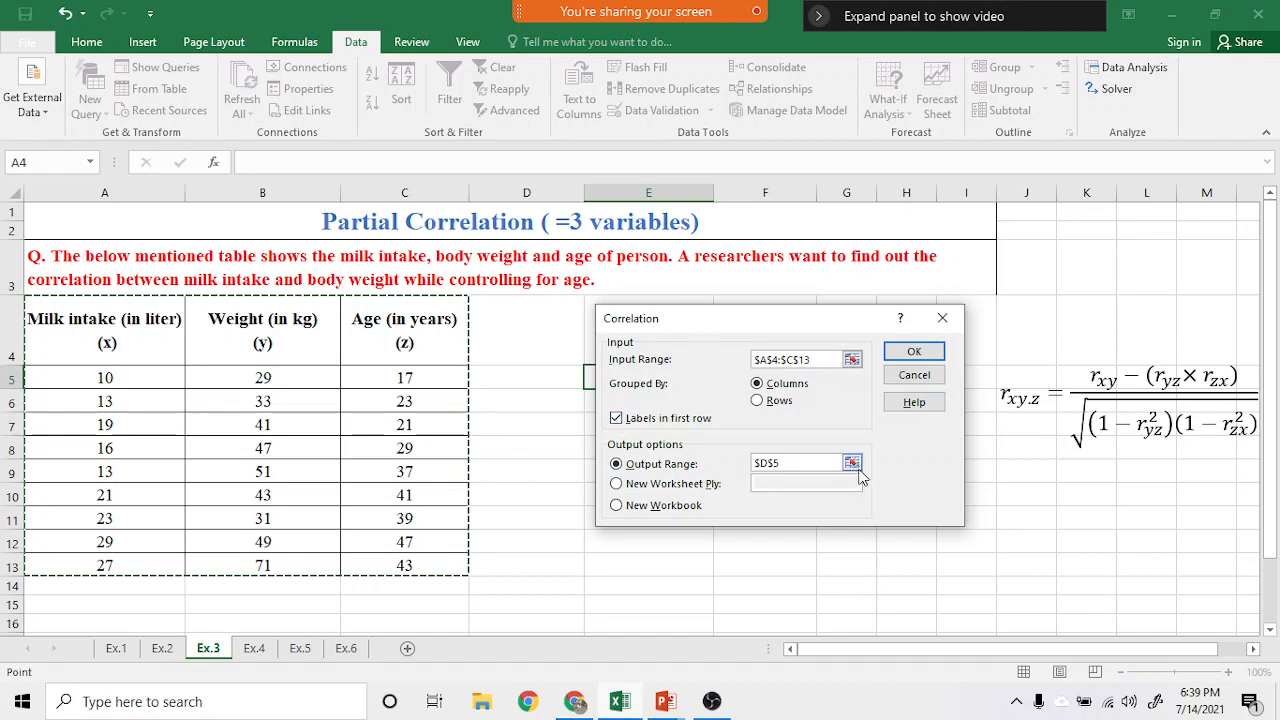
# - Set the output range to cell E5 and run the correlation analysis
pyautogui.moveTo(776, 320); pyautogui.dragTo(840, 494)
pyautogui.click(916, 637)
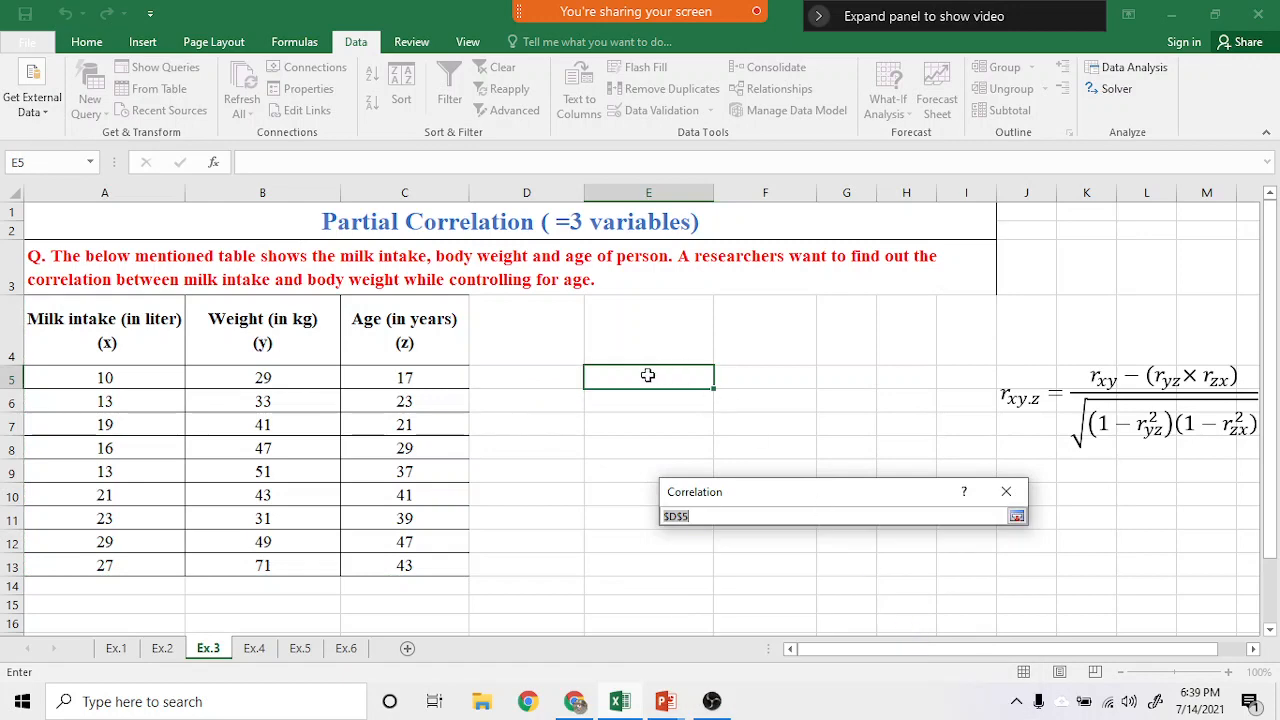
pyautogui.click(646, 376)
pyautogui.press('Return')
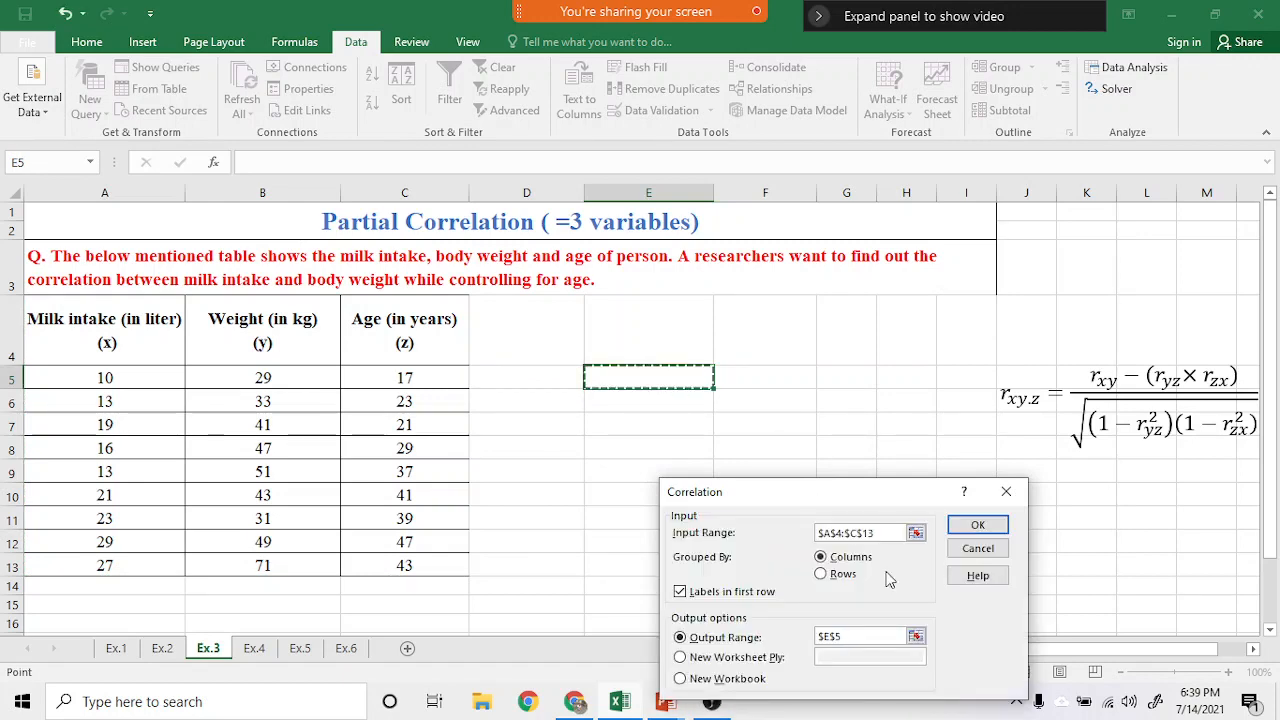
pyautogui.click(981, 522)
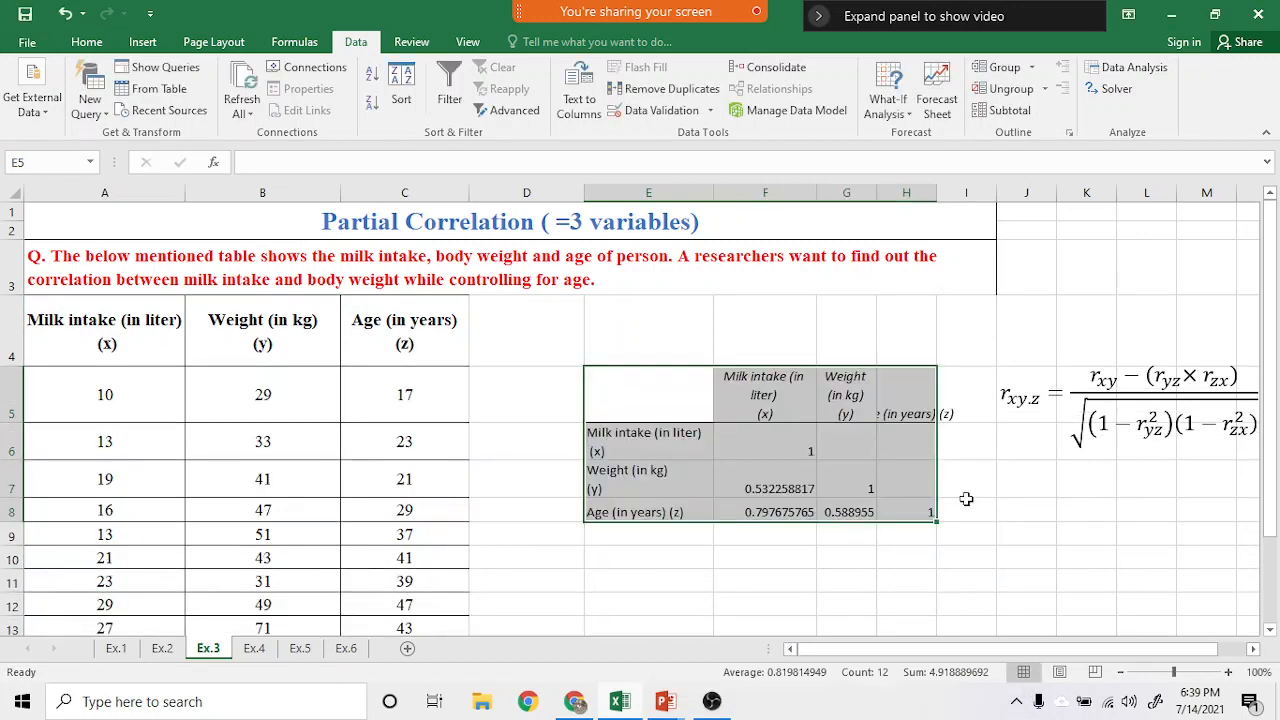
# - Examine the correlation matrix of milk intake, weight and age at 110% zoom
pyautogui.scroll(-1, 823, 594)
pyautogui.click(855, 510)
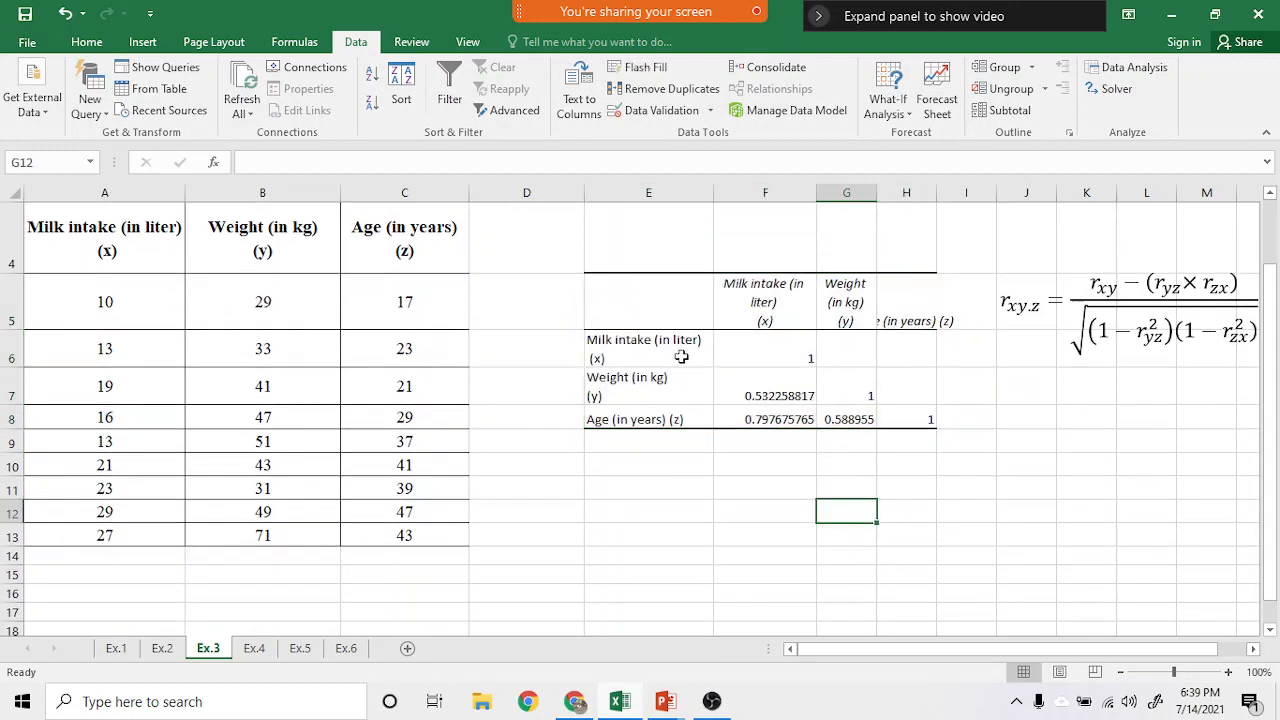
pyautogui.click(1228, 672)
pyautogui.scroll(1, 963, 543)
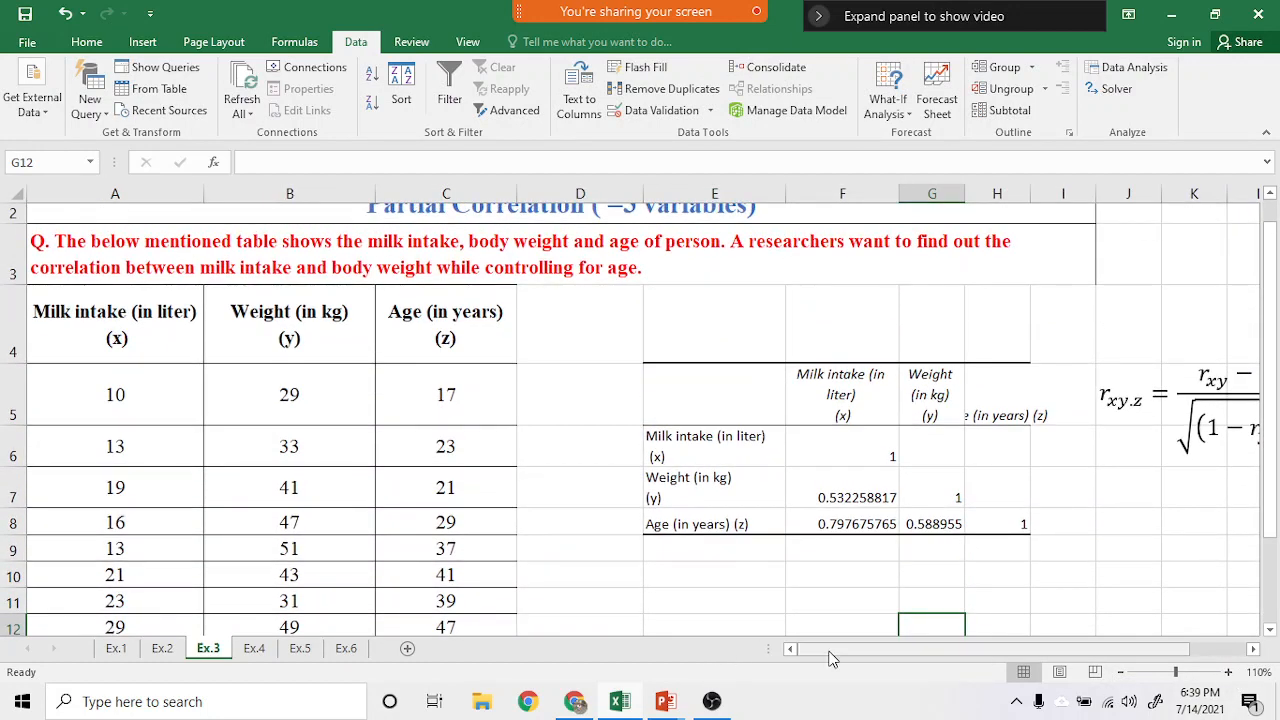
pyautogui.moveTo(835, 660); pyautogui.dragTo(790, 180)
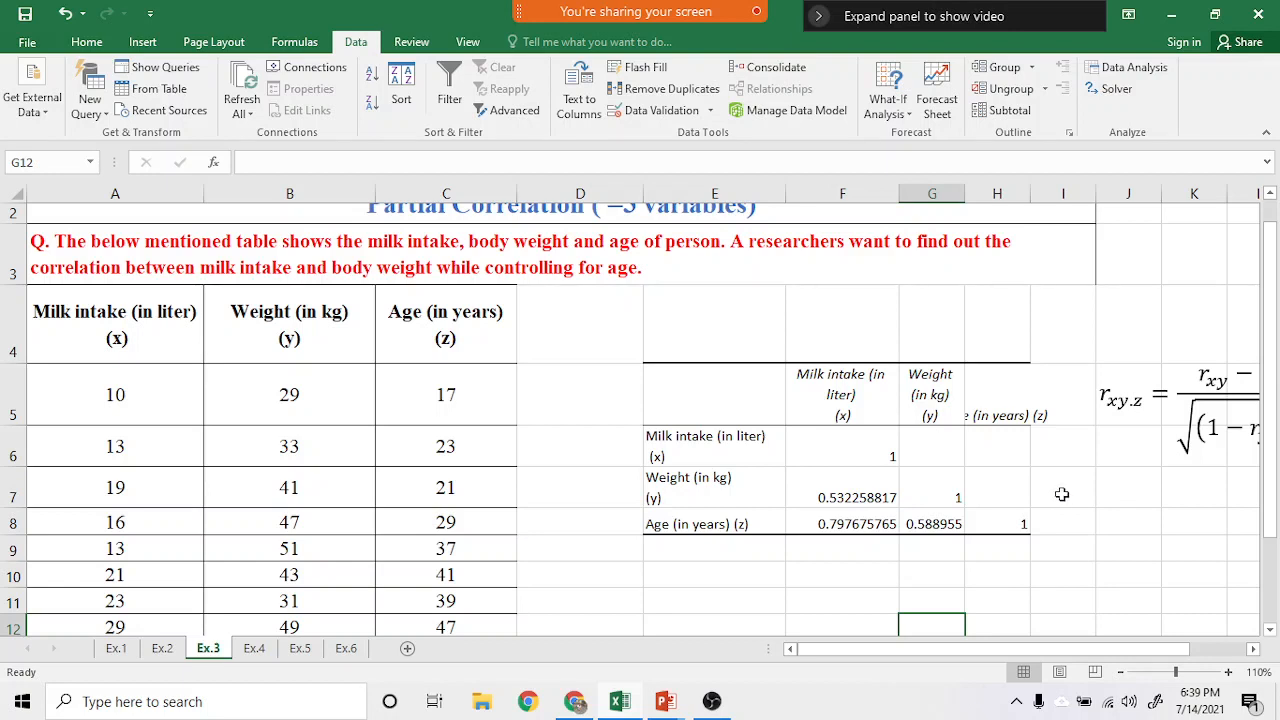
pyautogui.click(937, 447)
pyautogui.click(998, 445)
pyautogui.click(1000, 498)
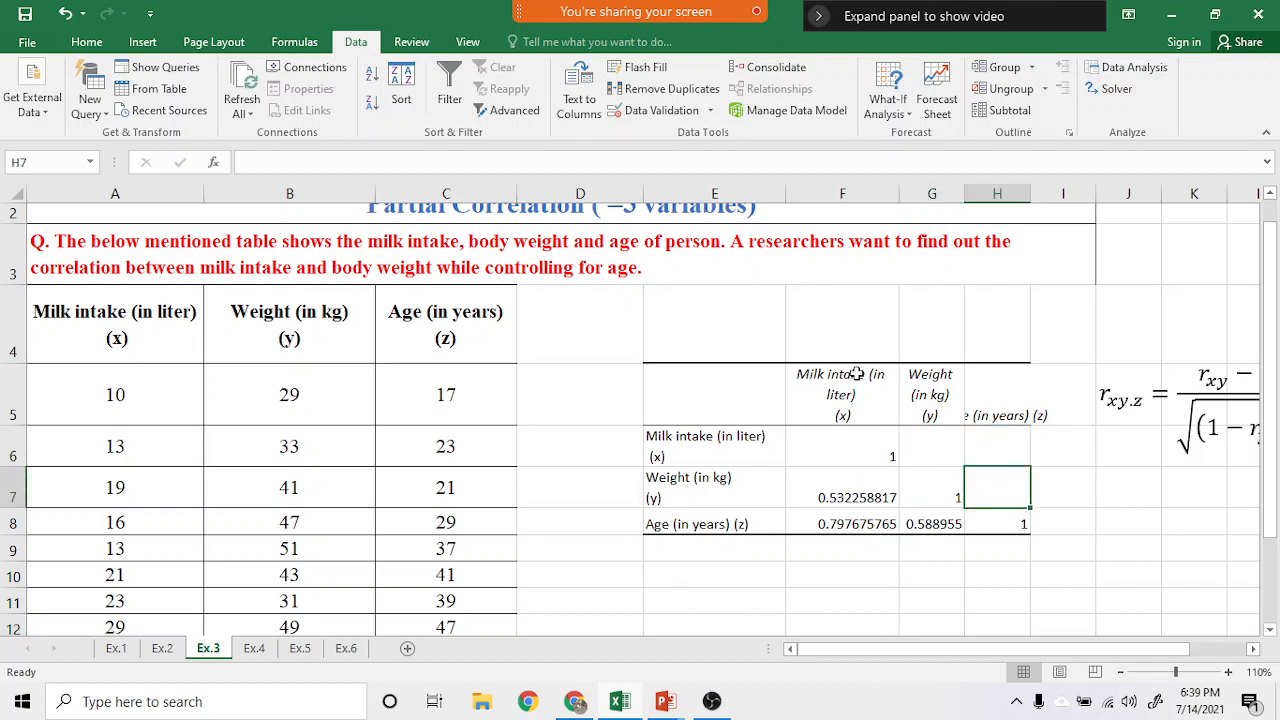
# - Highlight the three pairwise correlation coefficients in F7, F8 and G8 with yellow fill
pyautogui.click(846, 498)
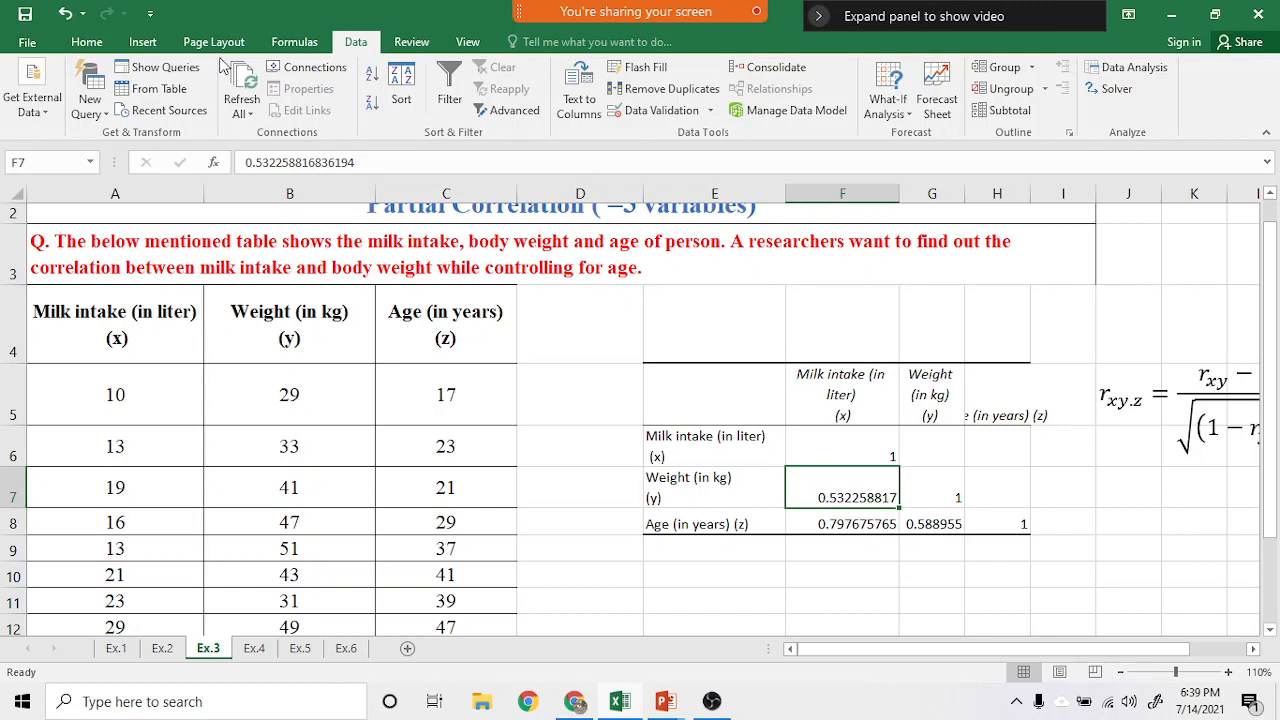
pyautogui.click(87, 42)
pyautogui.click(298, 103)
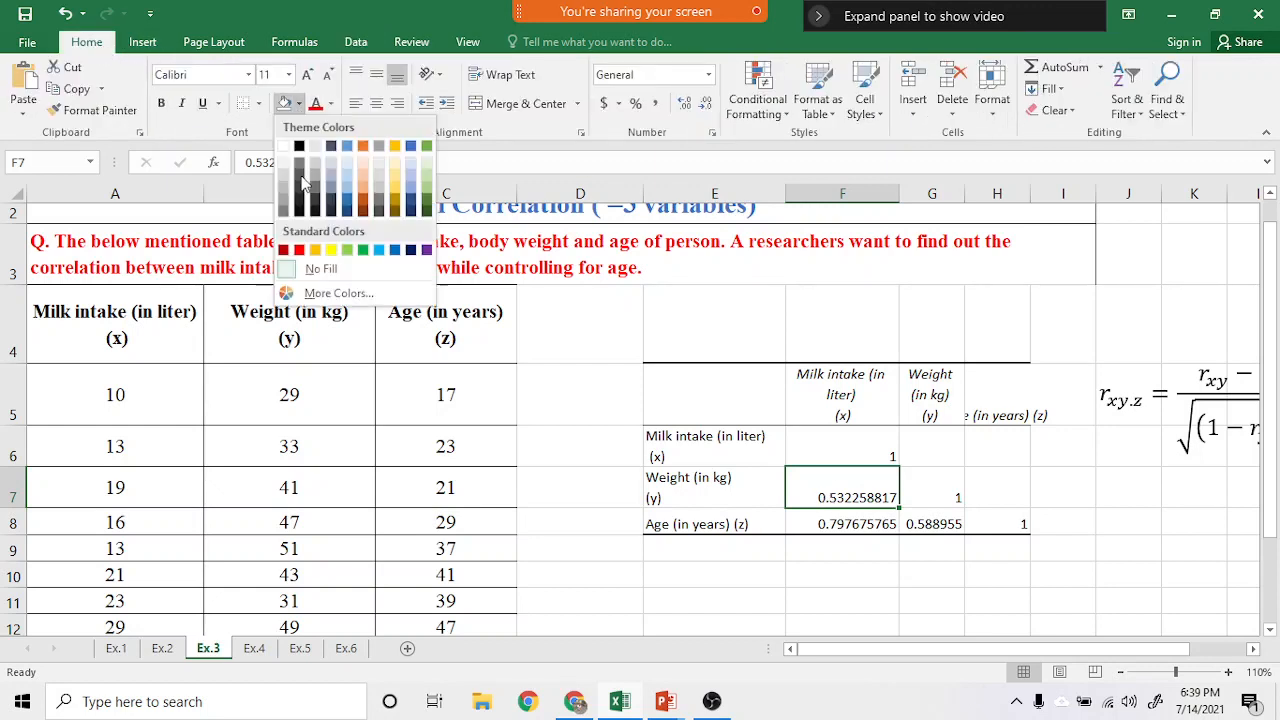
pyautogui.click(331, 250)
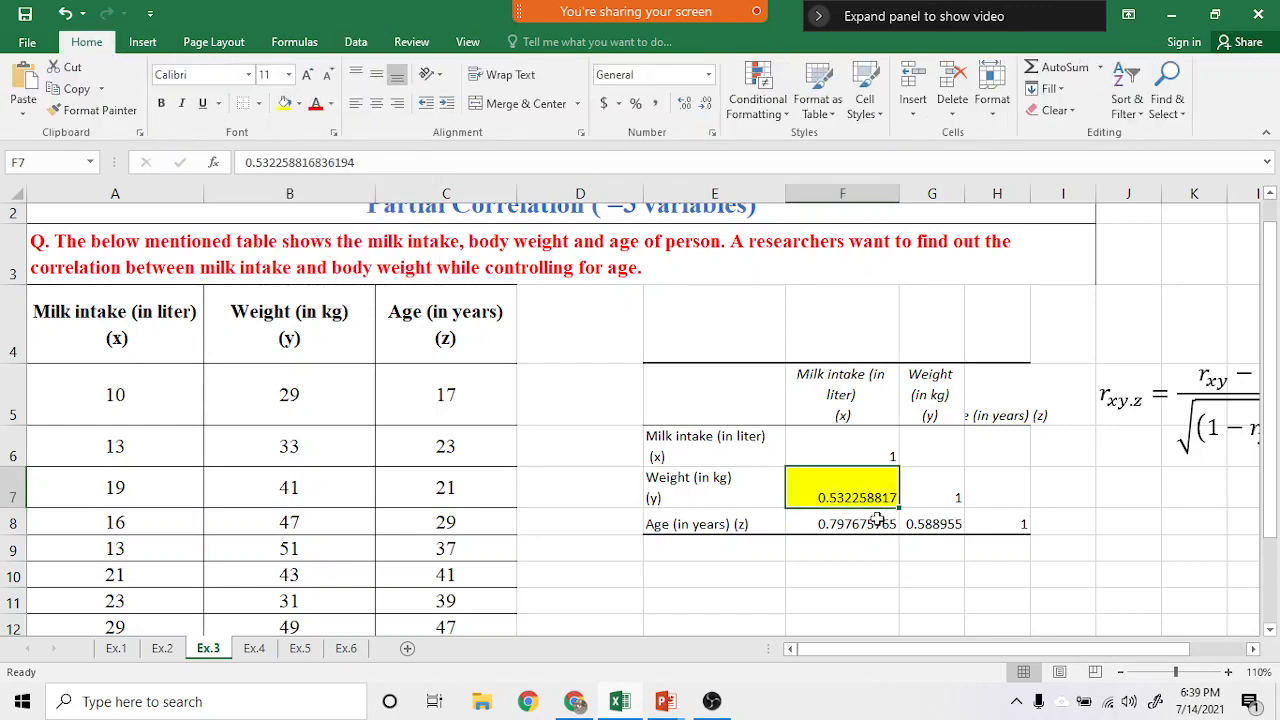
pyautogui.click(830, 528)
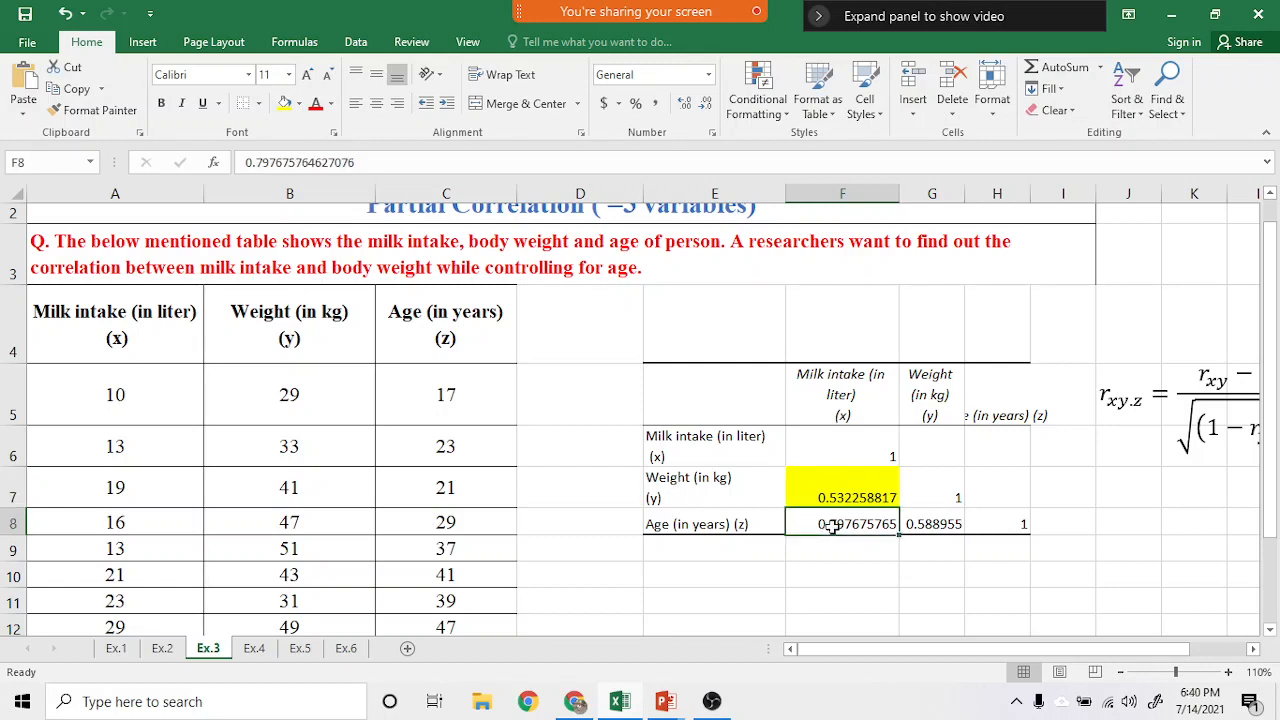
pyautogui.click(285, 103)
pyautogui.click(930, 528)
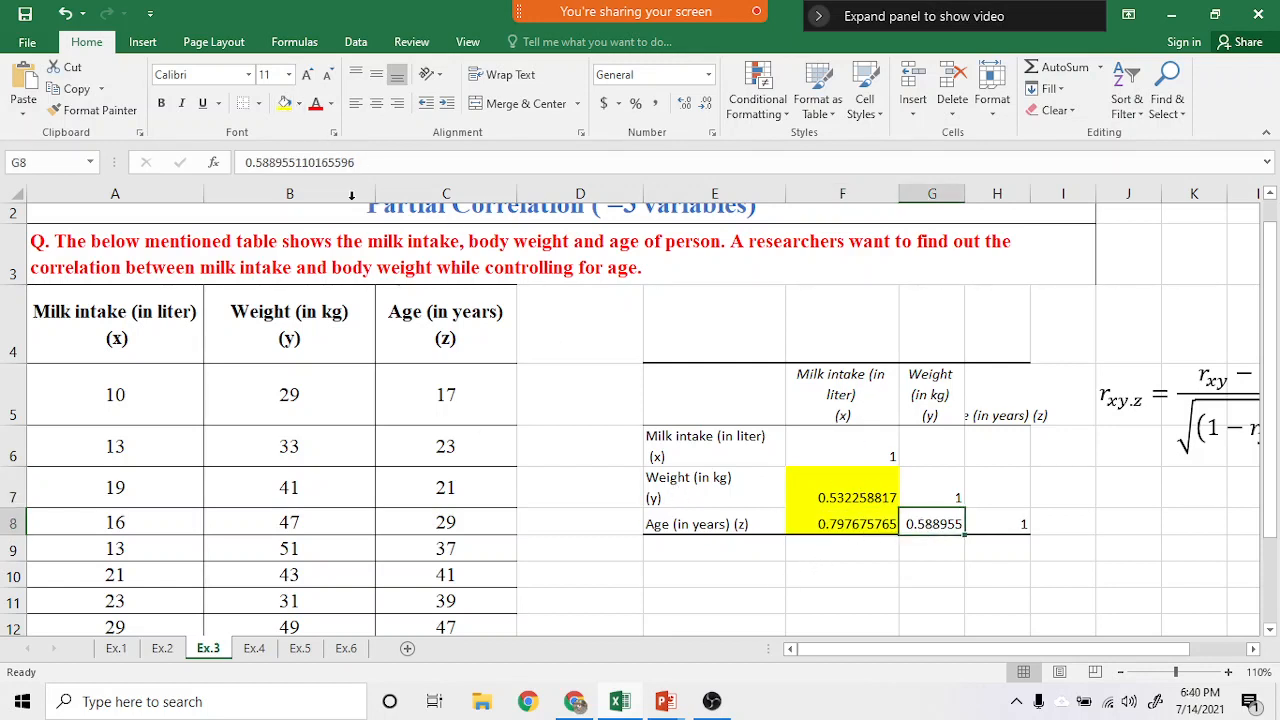
pyautogui.click(285, 104)
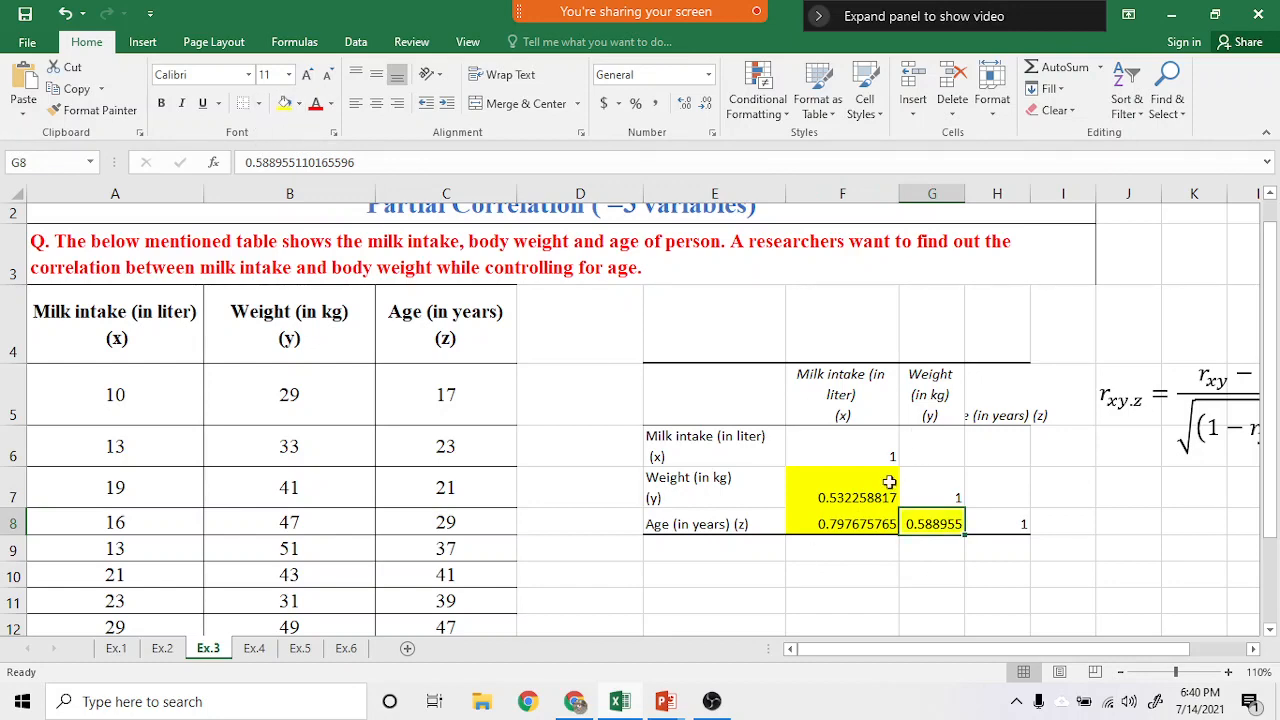
# - Check the partial correlation formula beside the matrix and enter the label "rxy.z" in cell E10
pyautogui.moveTo(914, 649); pyautogui.dragTo(968, 650)
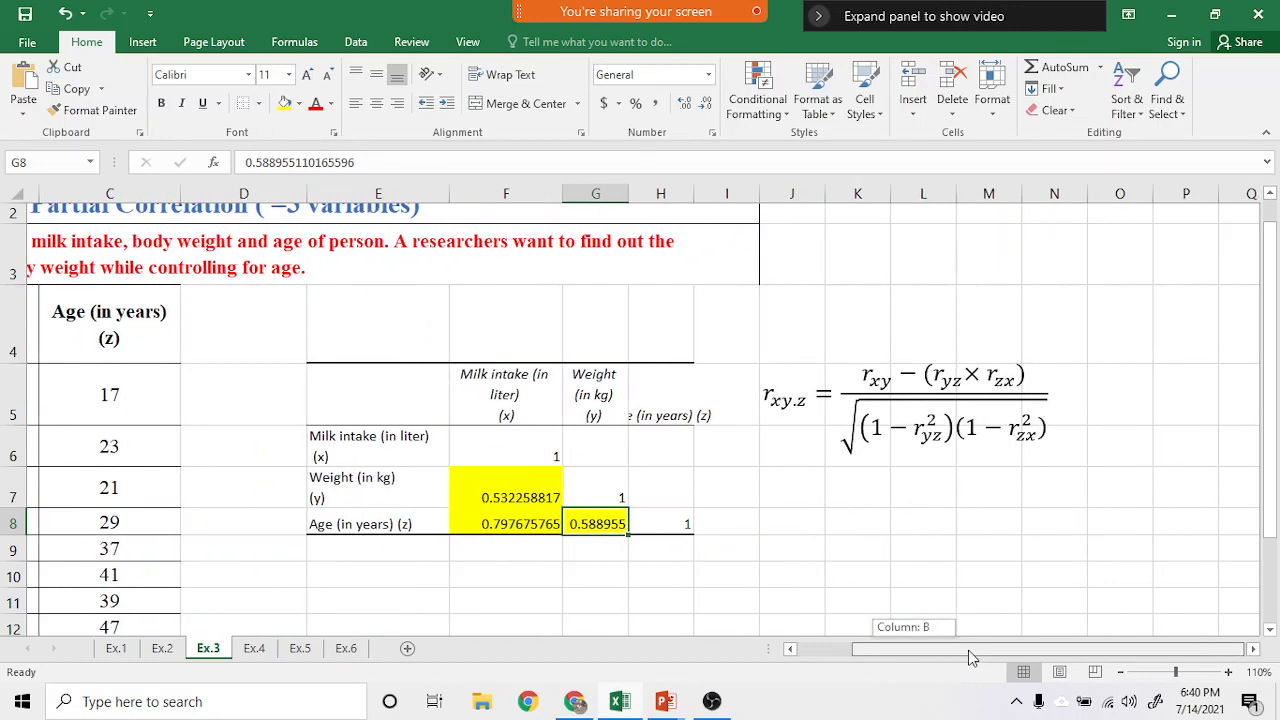
pyautogui.click(855, 392)
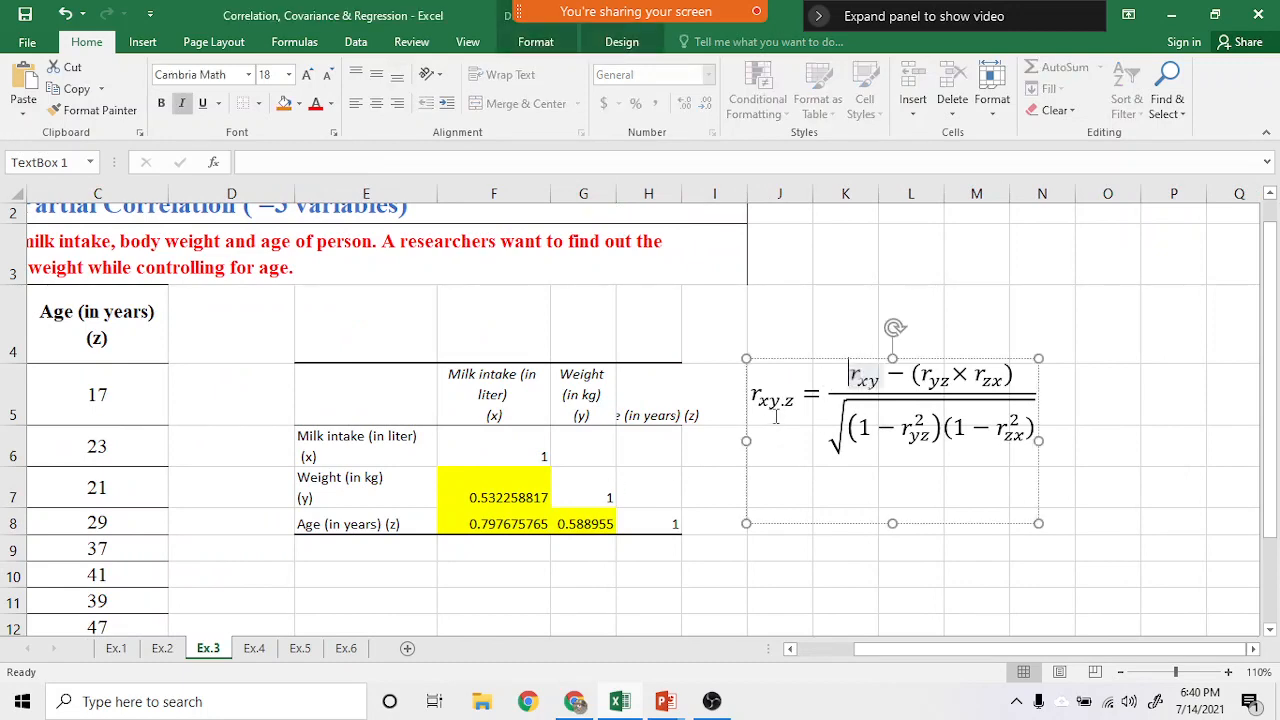
pyautogui.moveTo(879, 648); pyautogui.dragTo(850, 648)
pyautogui.scroll(-1, 786, 615)
pyautogui.scroll(1, 749, 580)
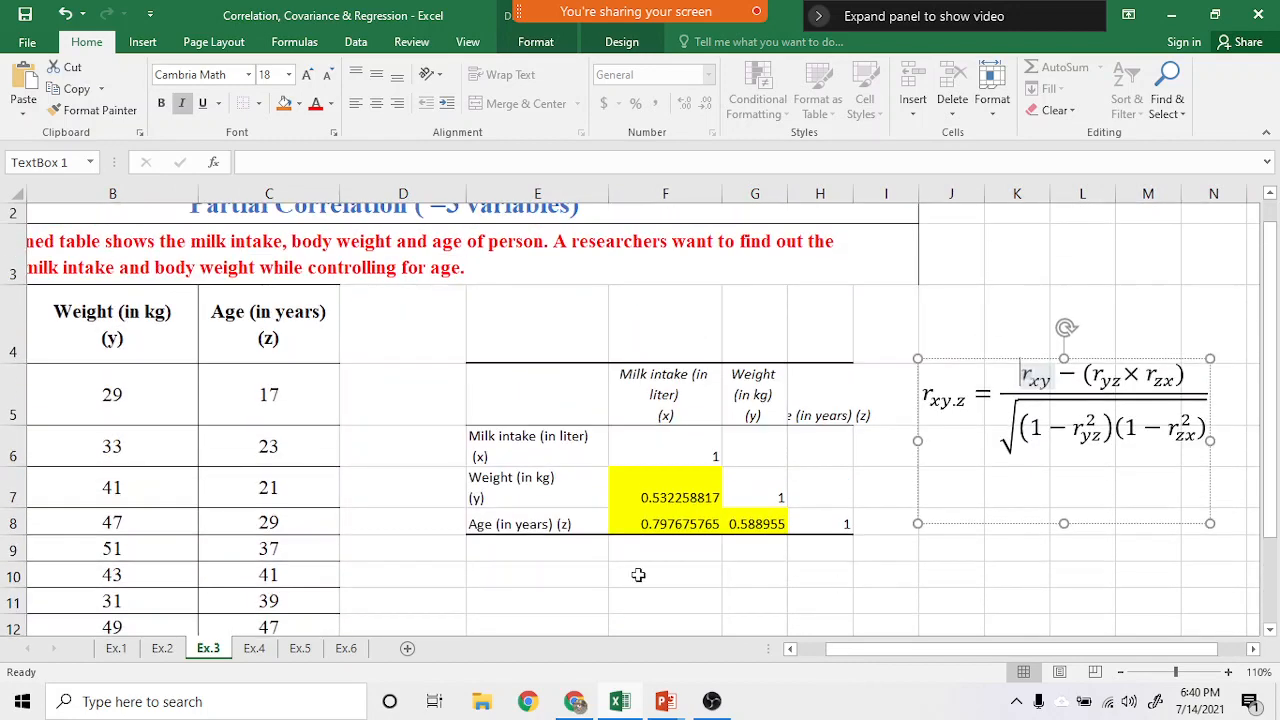
pyautogui.click(651, 576)
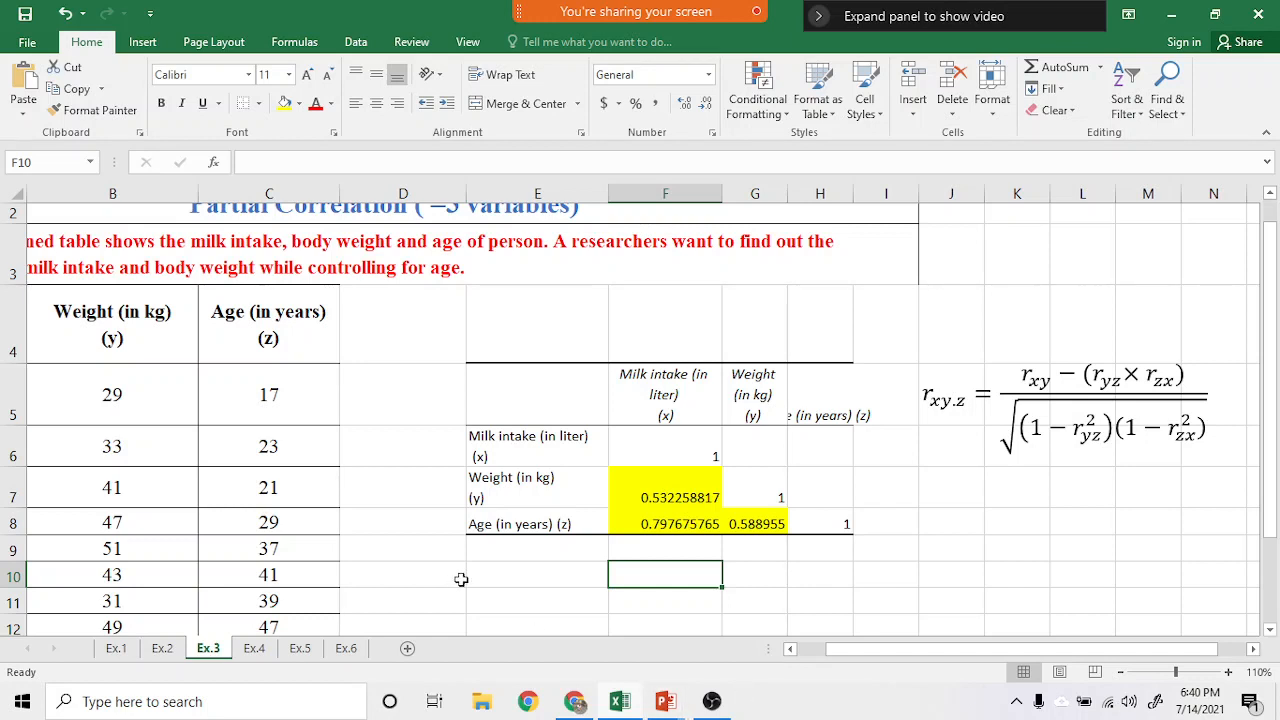
pyautogui.click(519, 565)
pyautogui.write('rxy.z')
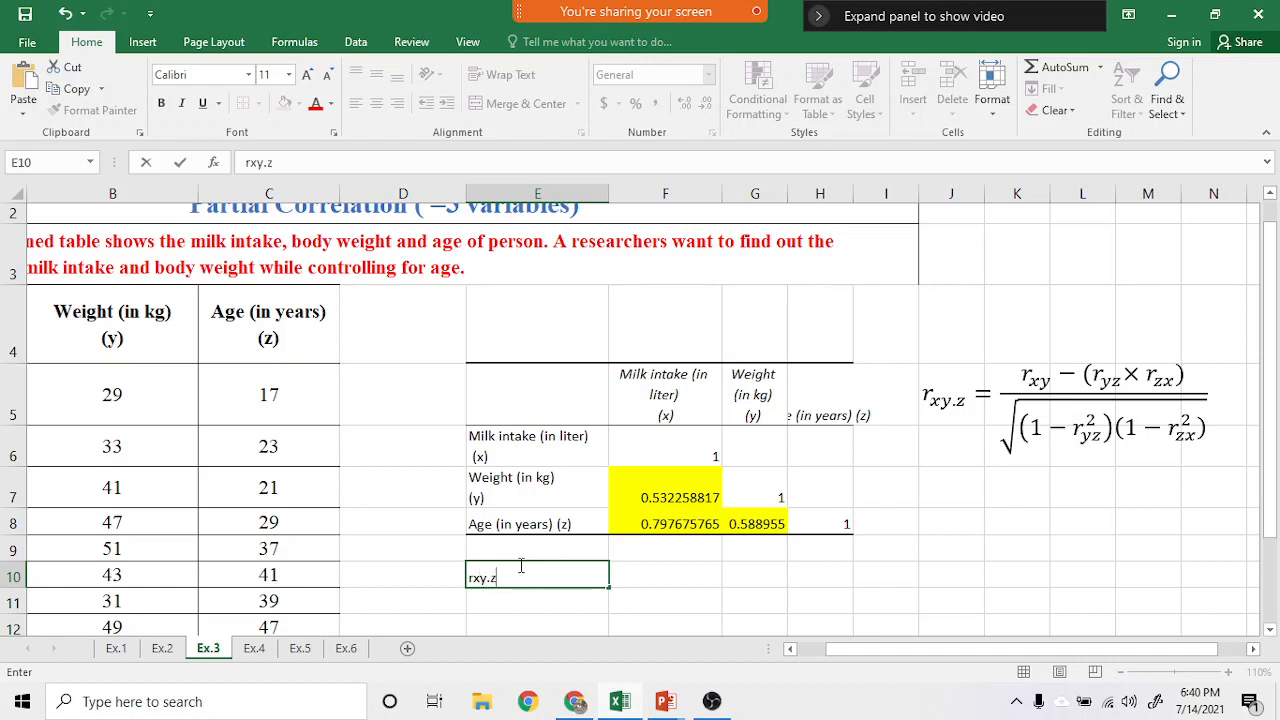
# - Begin the partial correlation formula in cell F10 with the numerator =(F7-(F8*G8))
pyautogui.click(665, 572)
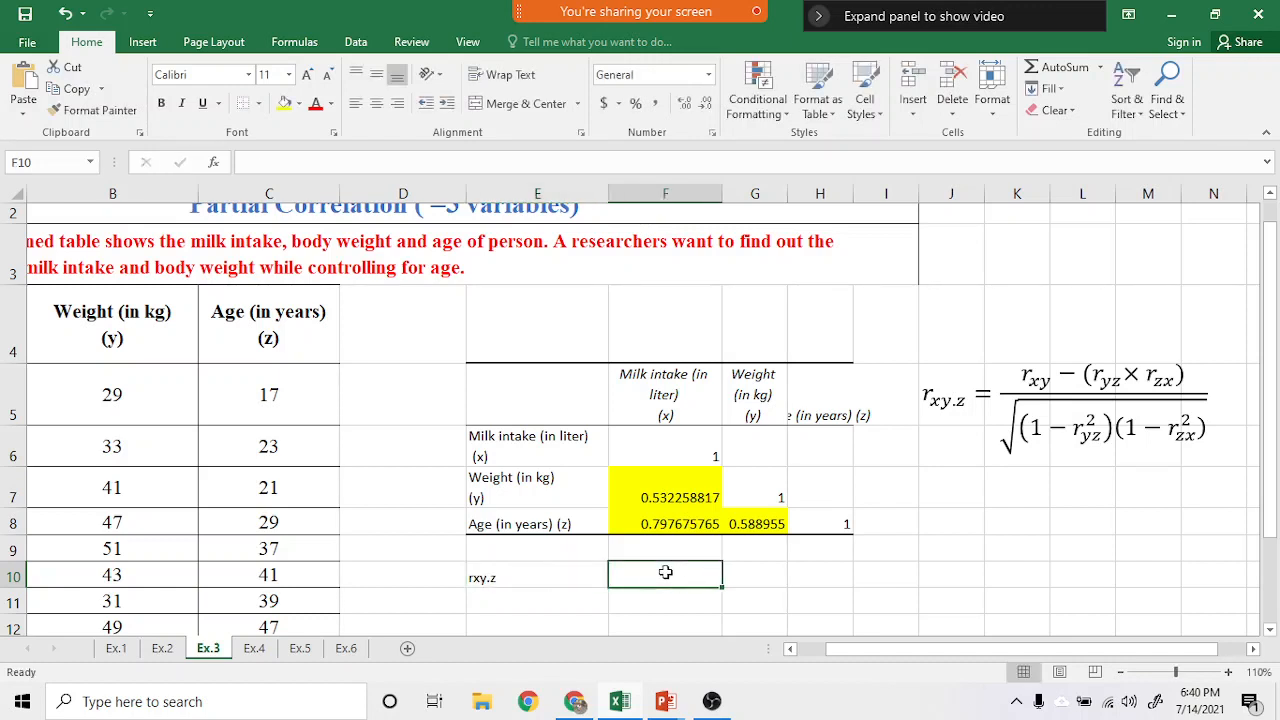
pyautogui.write('=')
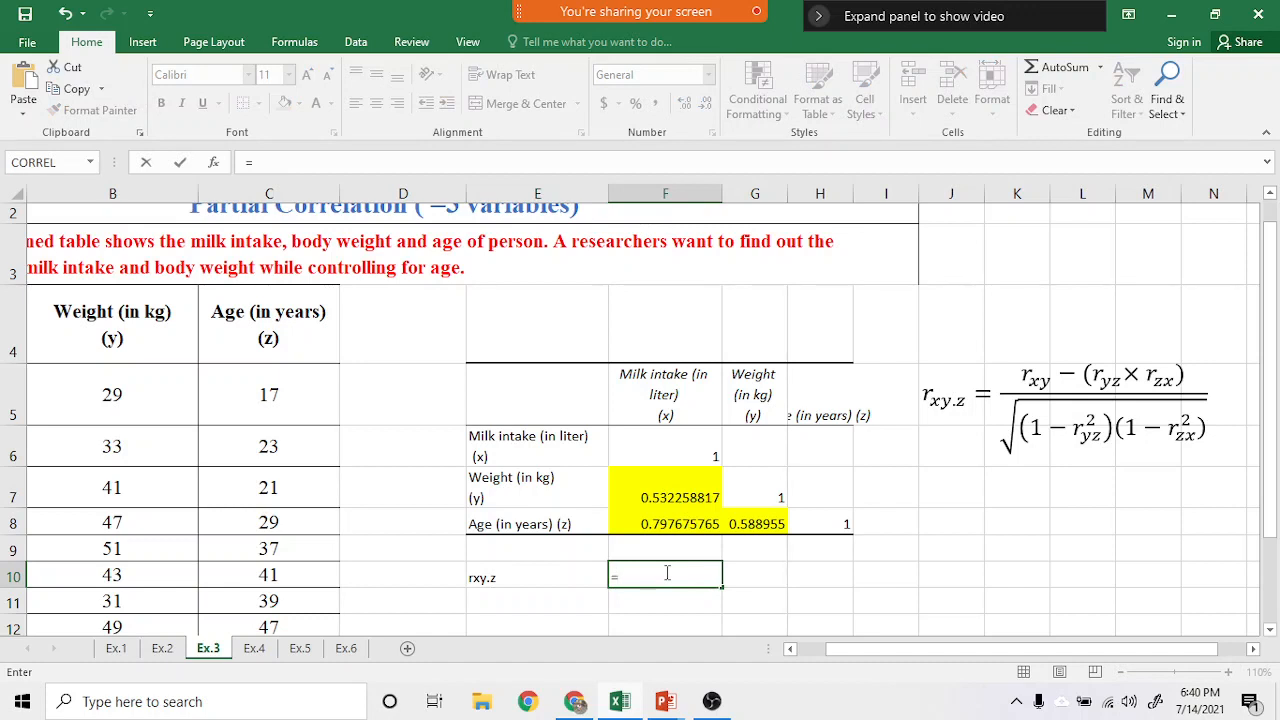
pyautogui.write('(')
pyautogui.click(674, 492)
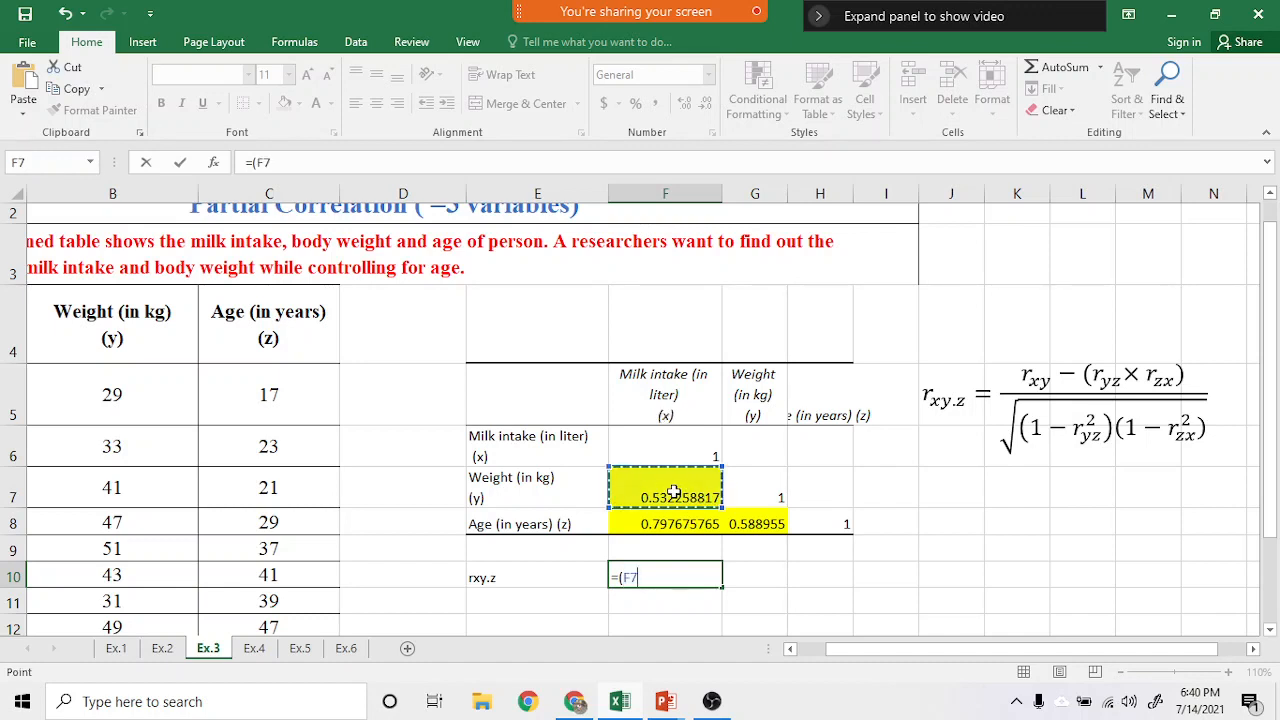
pyautogui.write('-')
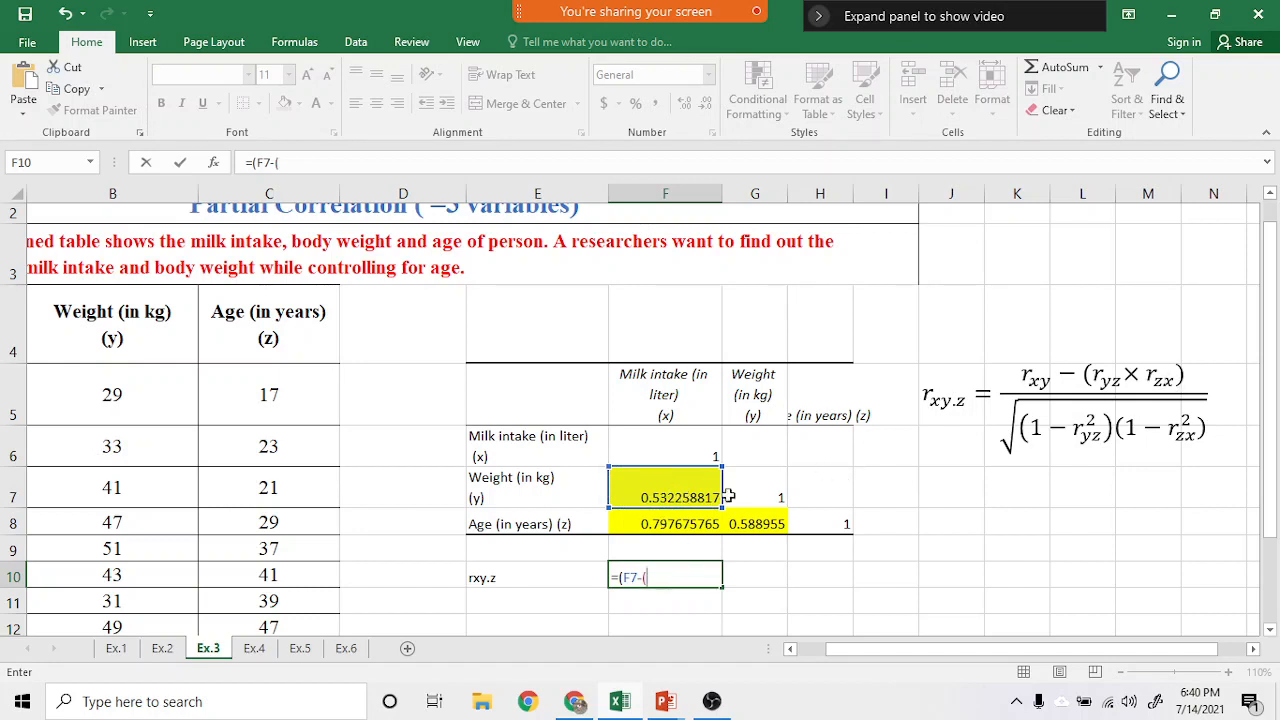
pyautogui.write('(')
pyautogui.click(680, 522)
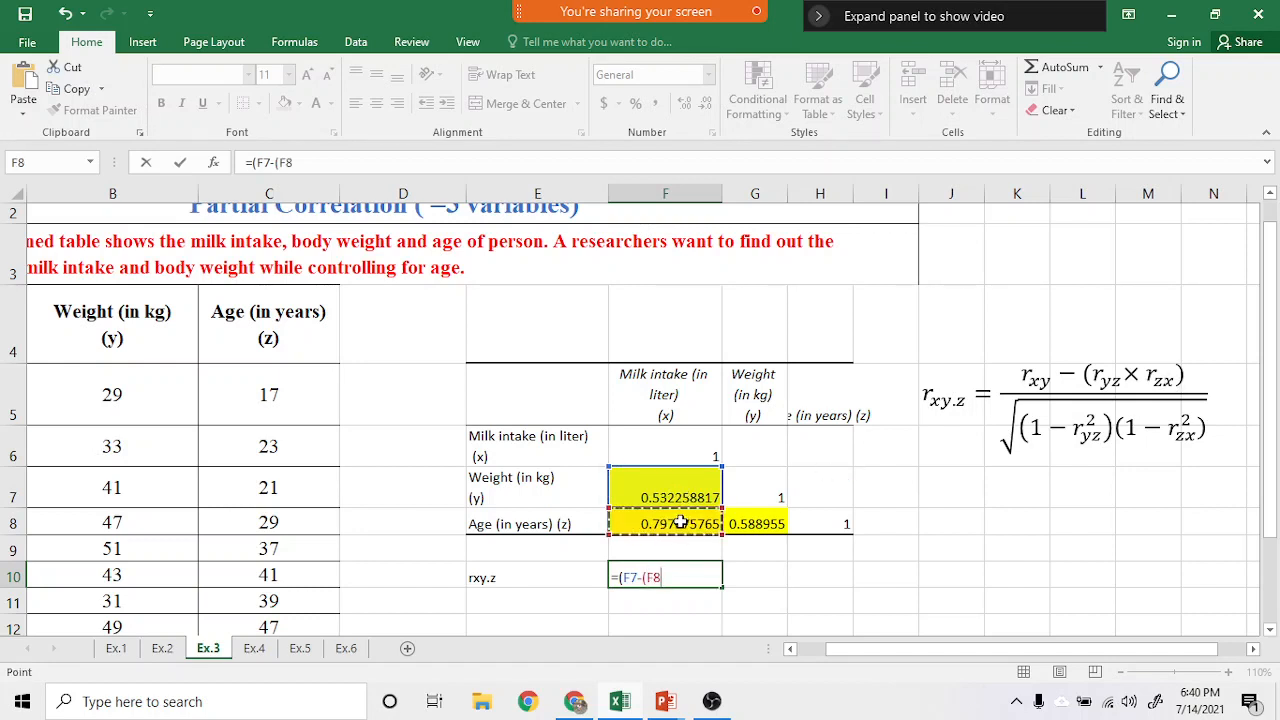
pyautogui.write('*')
pyautogui.click(763, 522)
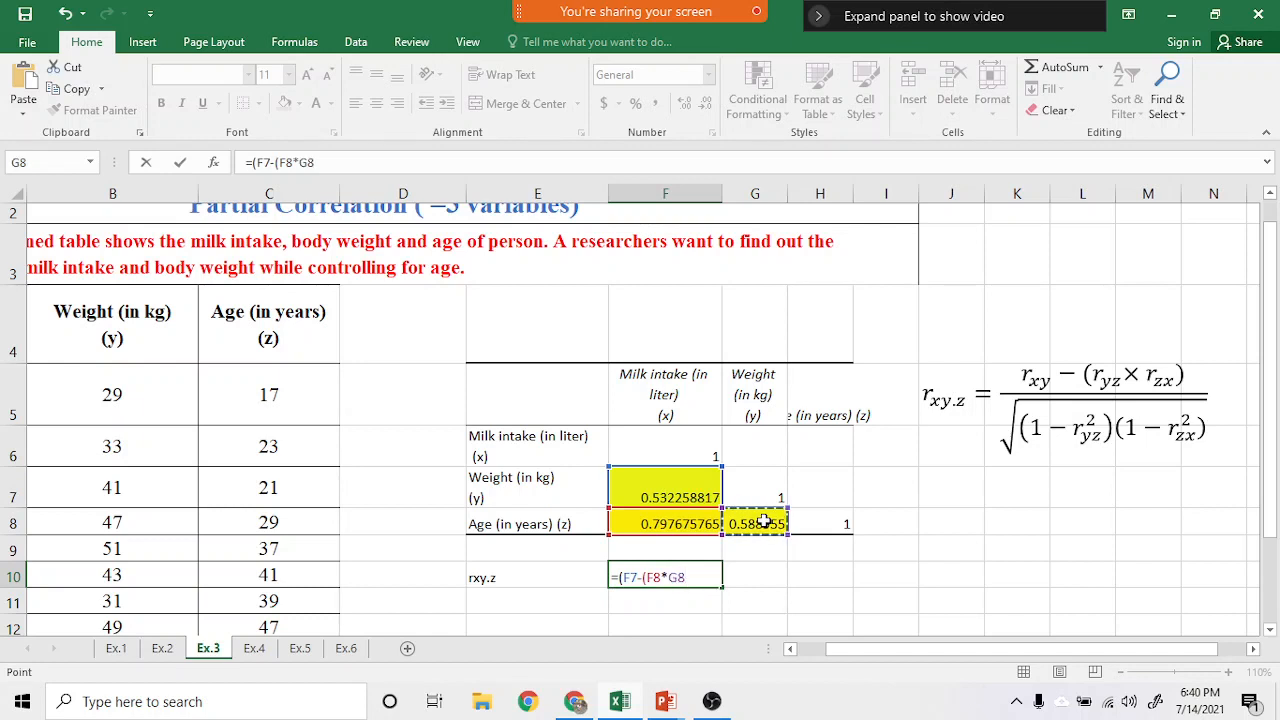
pyautogui.write('))')
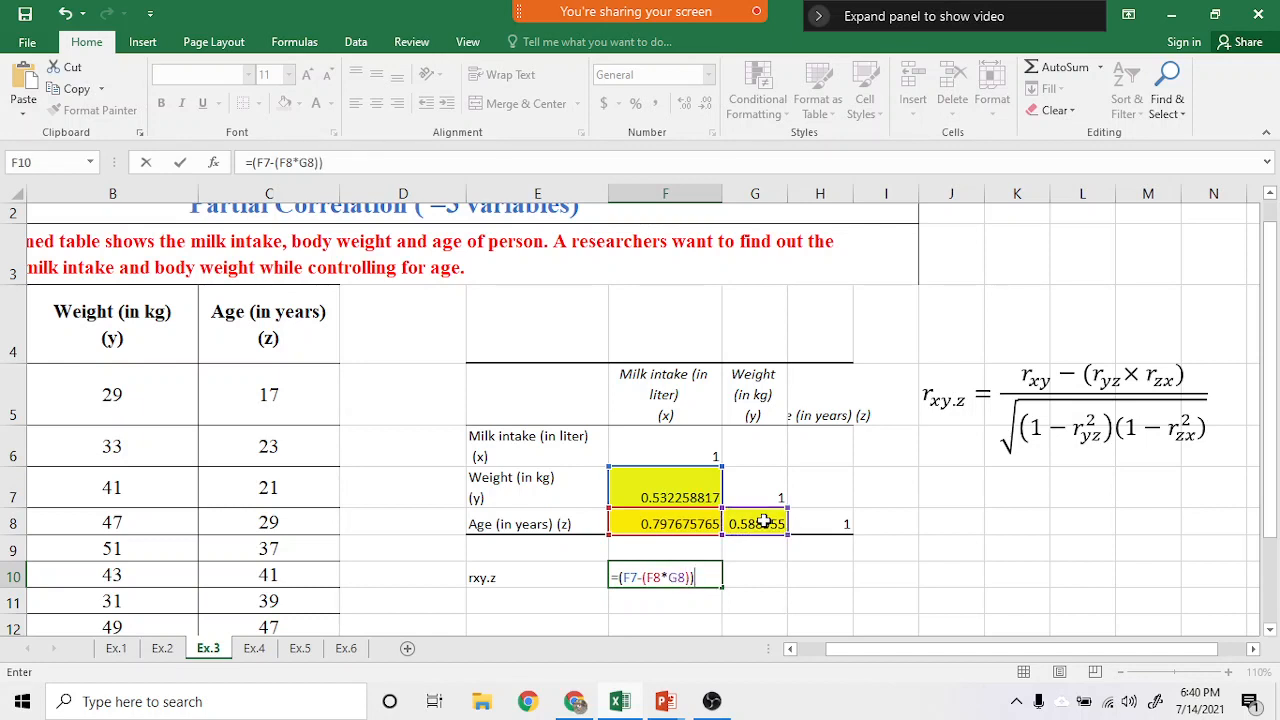
# - Complete the partial correlation formula in F10 by dividing the numerator by SQRT((1-G8^2)*(1-F8^2))
pyautogui.write('/sqrt')
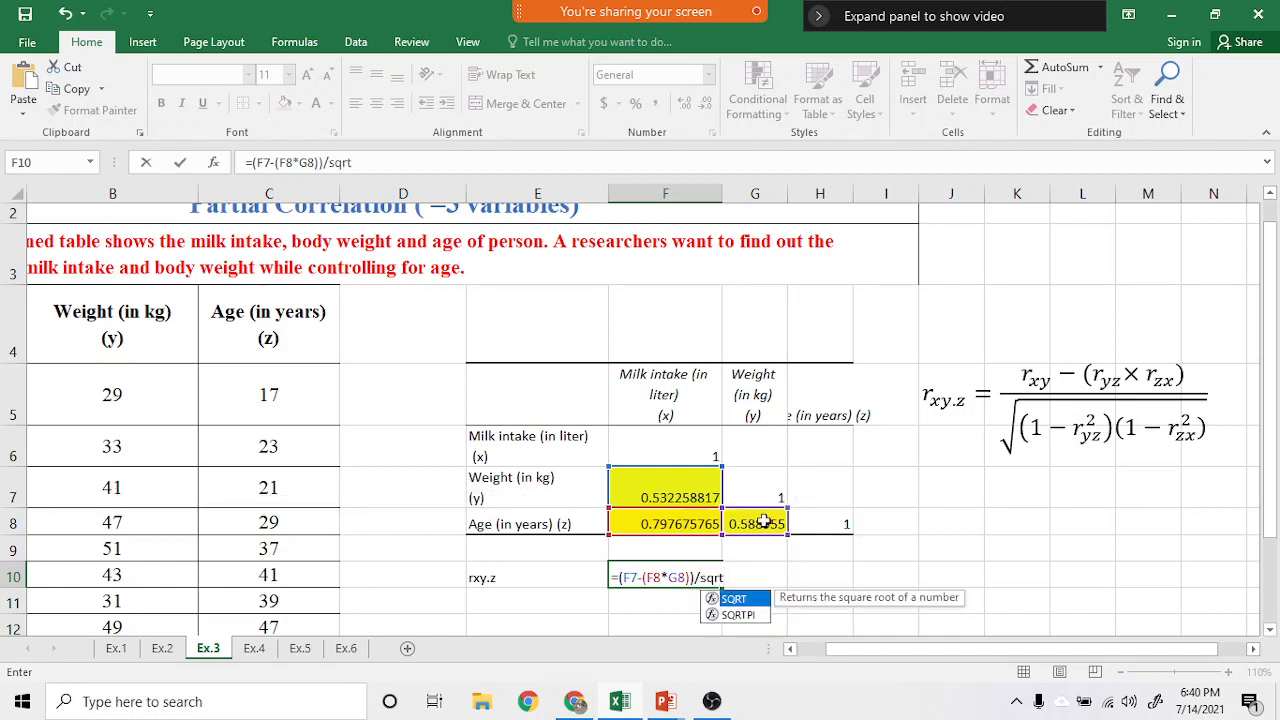
pyautogui.doubleClick(744, 599)
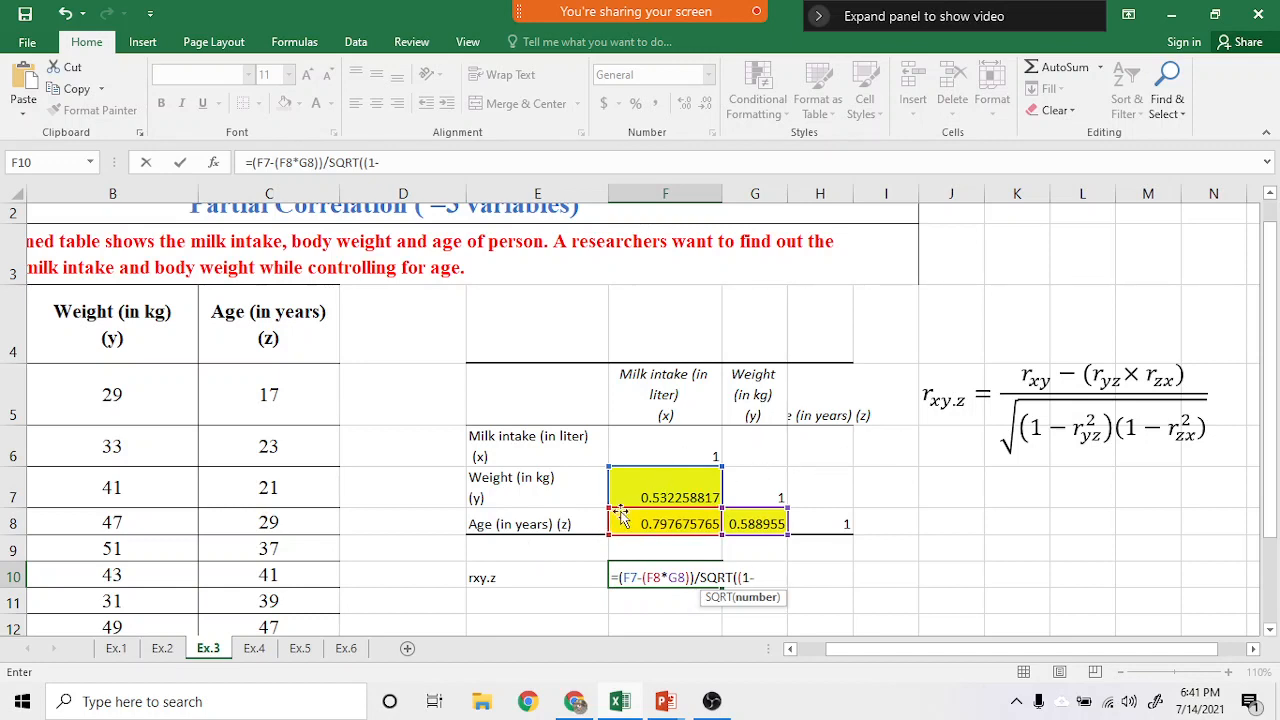
pyautogui.click(764, 518)
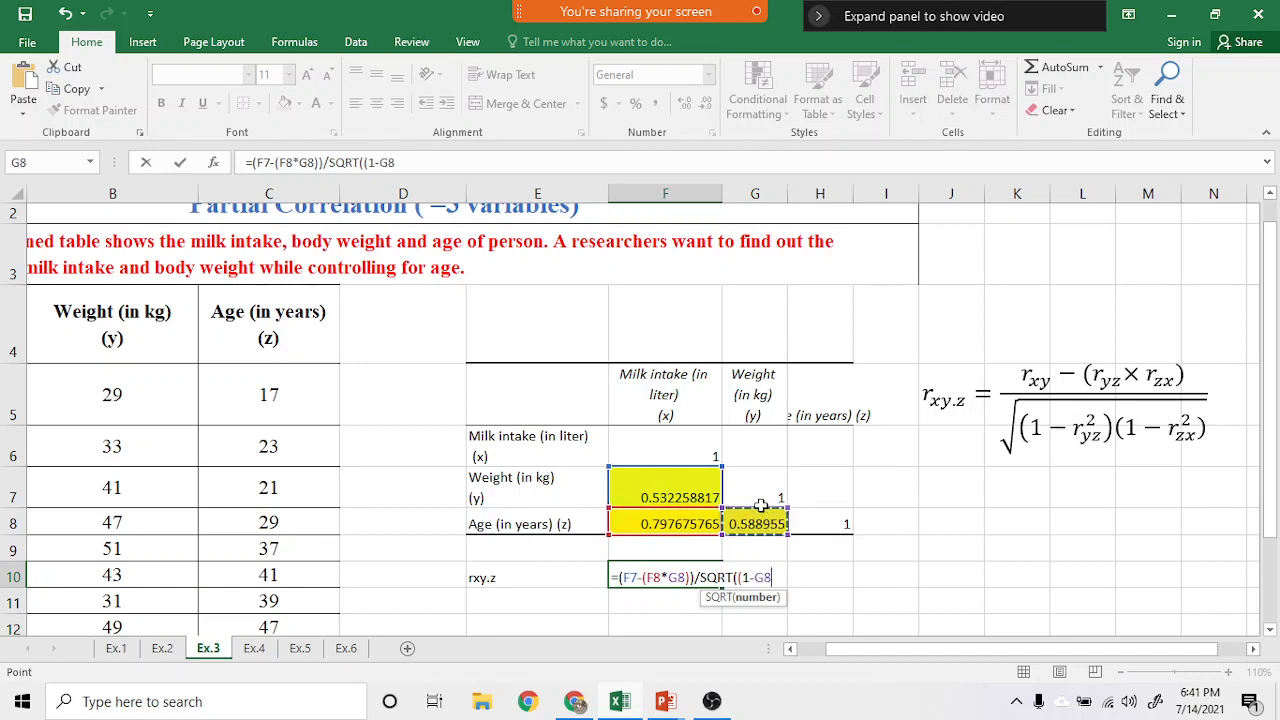
pyautogui.write('^2)*(1-')
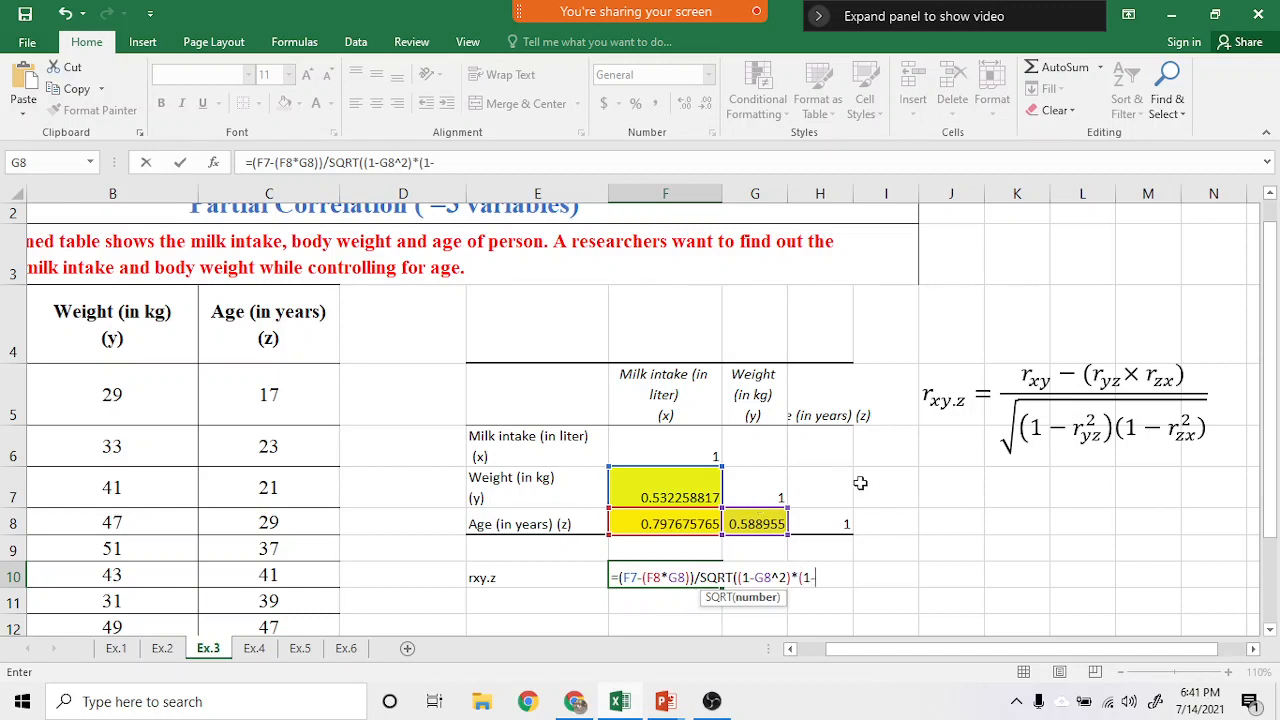
pyautogui.click(656, 526)
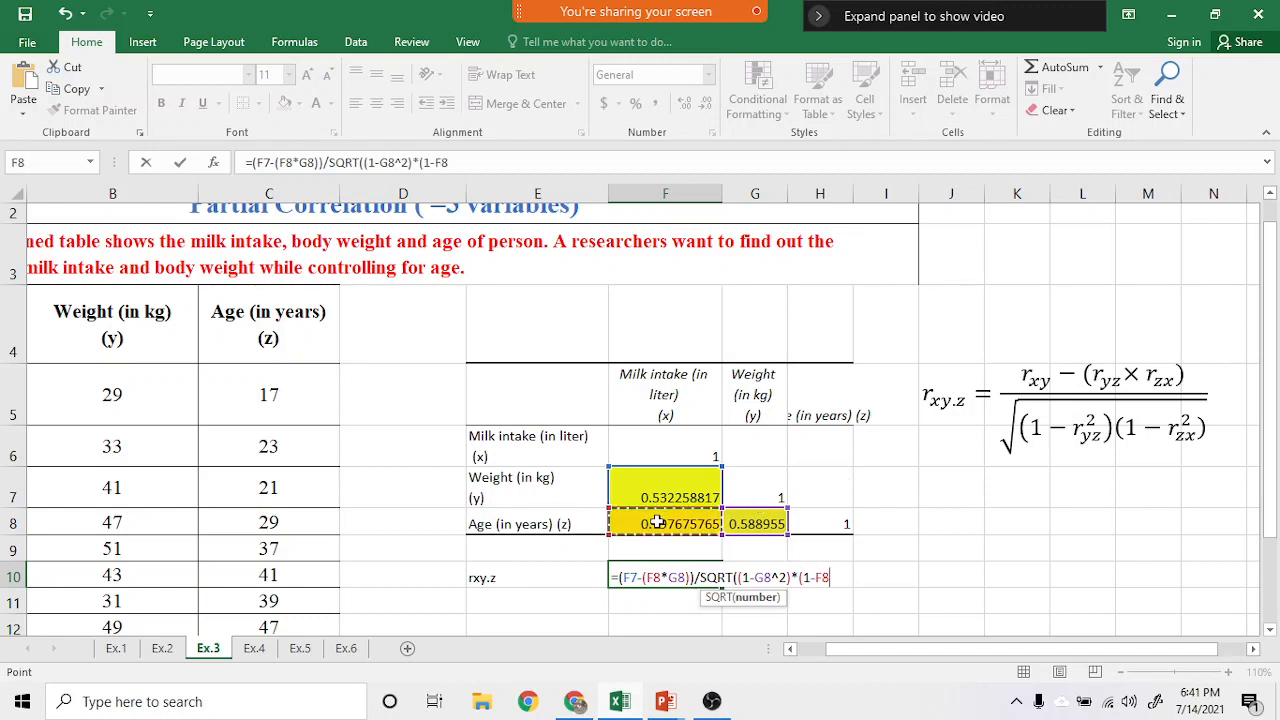
pyautogui.write('^')
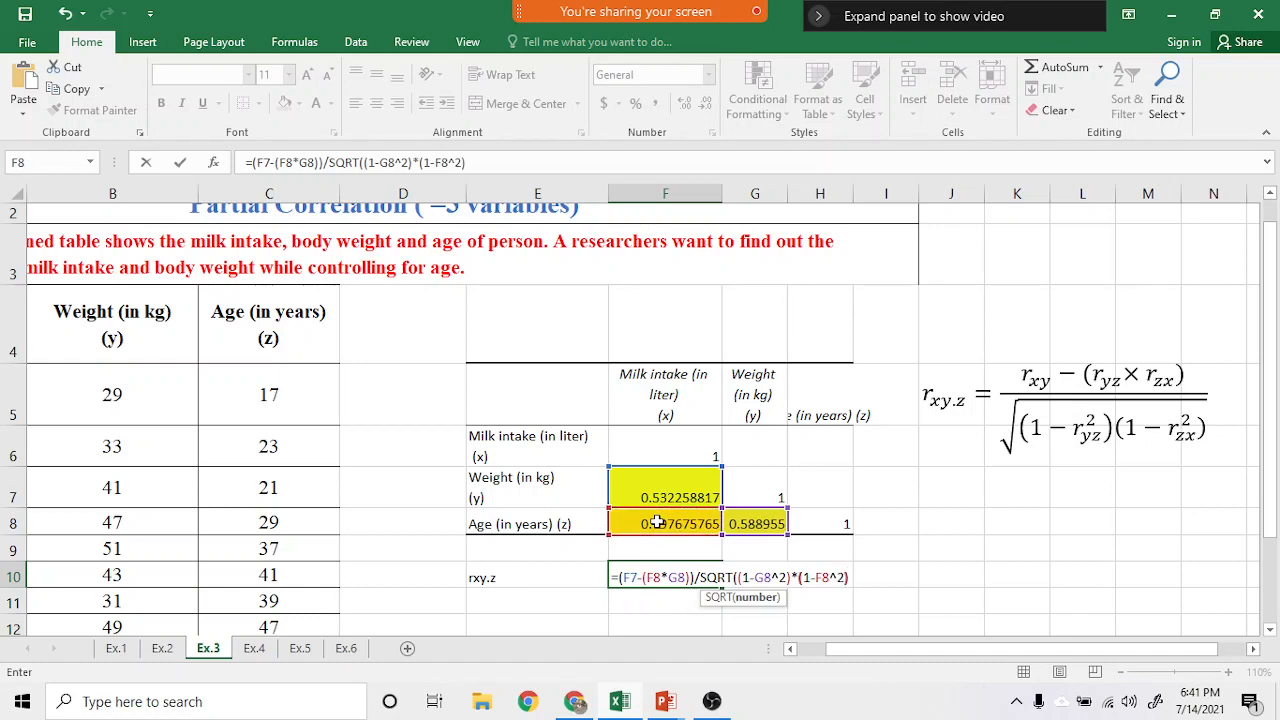
pyautogui.write('2)')
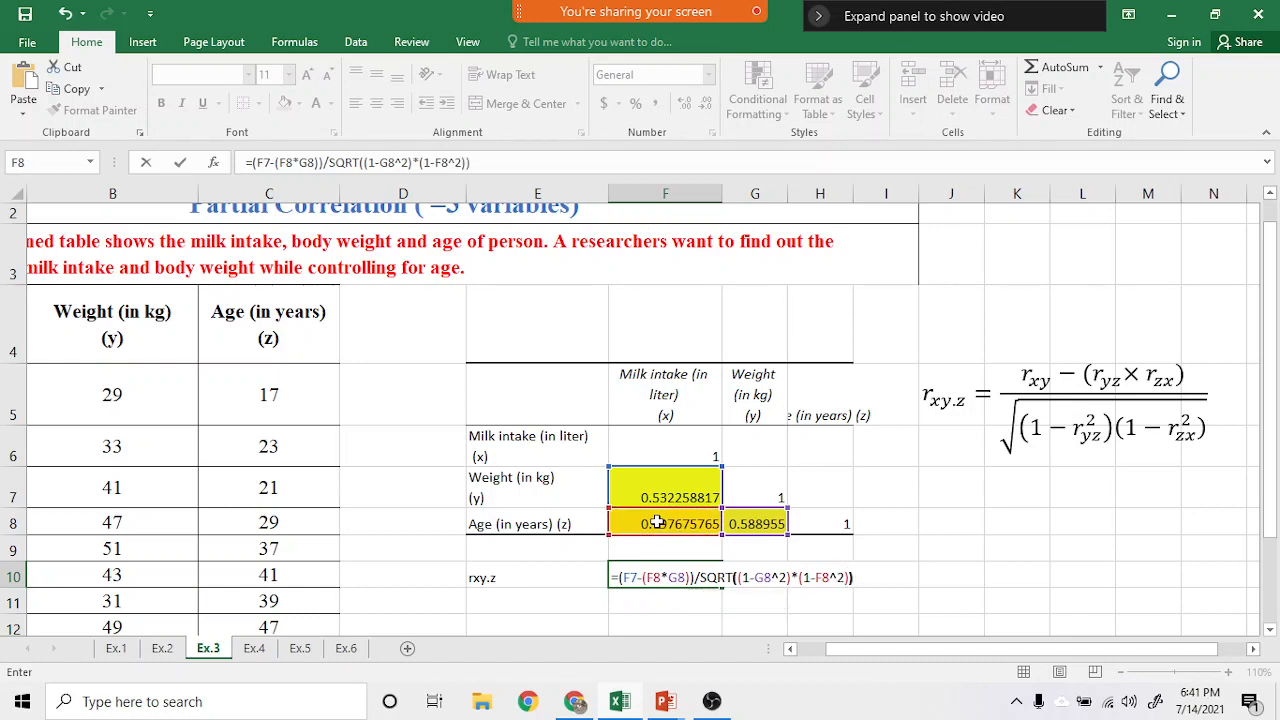
pyautogui.press('Return')
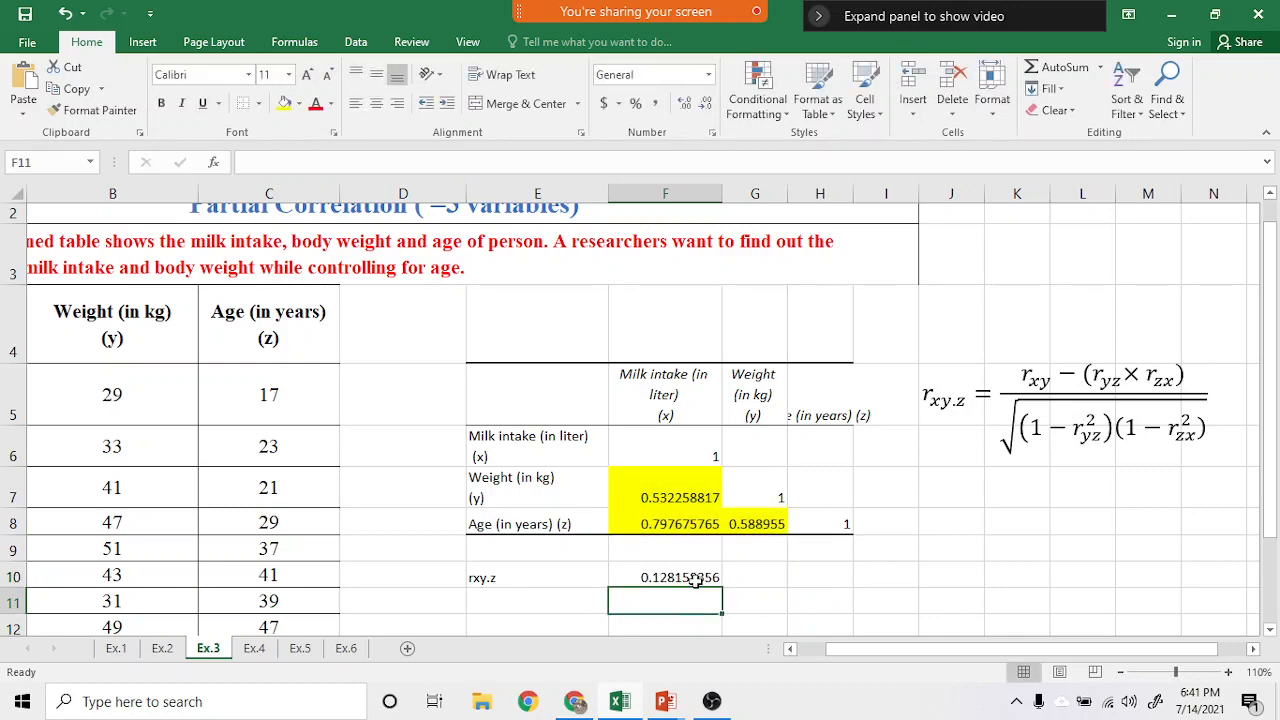
# - Reduce the partial correlation result in F10 to two decimal places
pyautogui.scroll(-1, 694, 577)
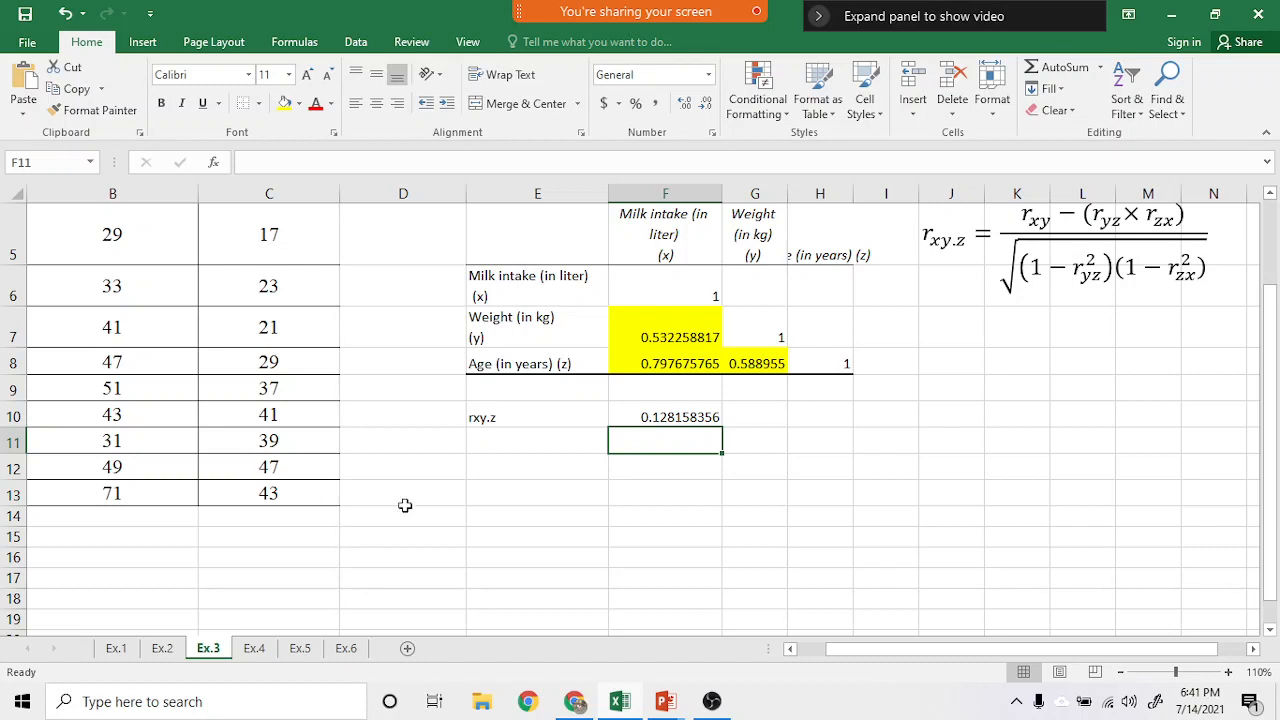
pyautogui.click(658, 409)
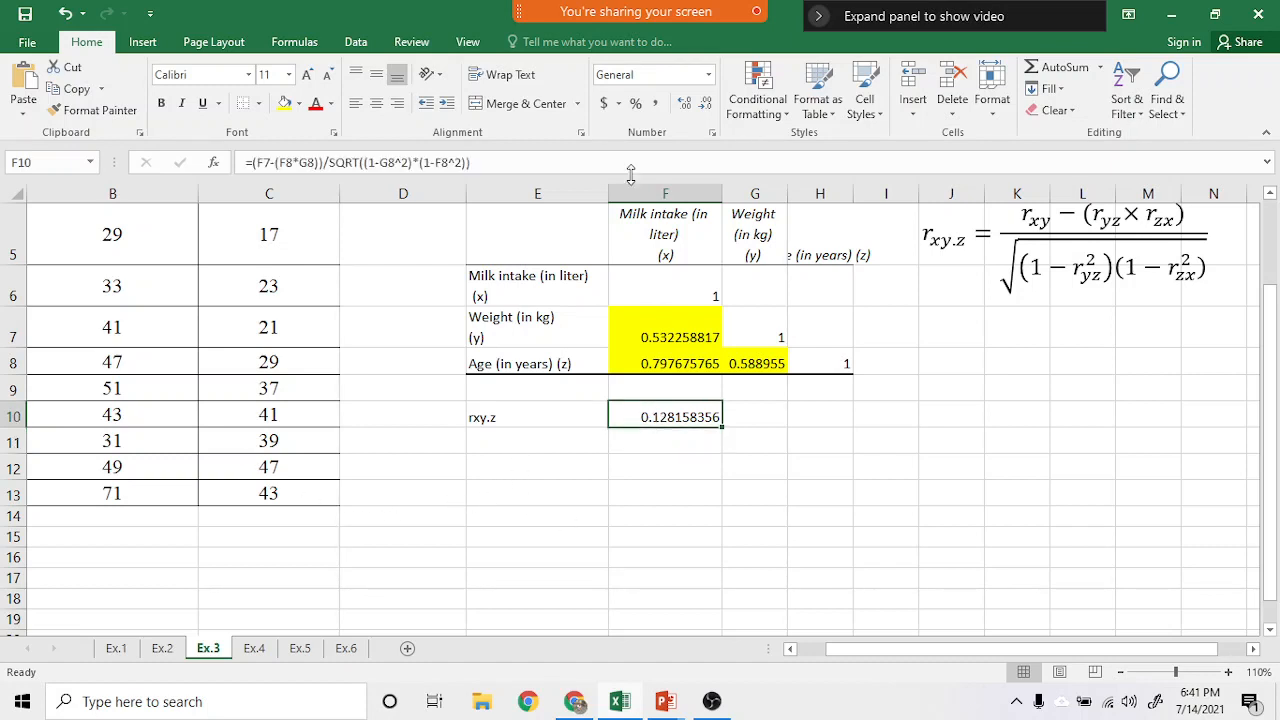
pyautogui.click(684, 104)
pyautogui.click(705, 105)
pyautogui.click(705, 105)
pyautogui.click(705, 105)
pyautogui.click(705, 105)
pyautogui.click(705, 105)
pyautogui.click(705, 105)
pyautogui.click(705, 105)
pyautogui.click(705, 105)
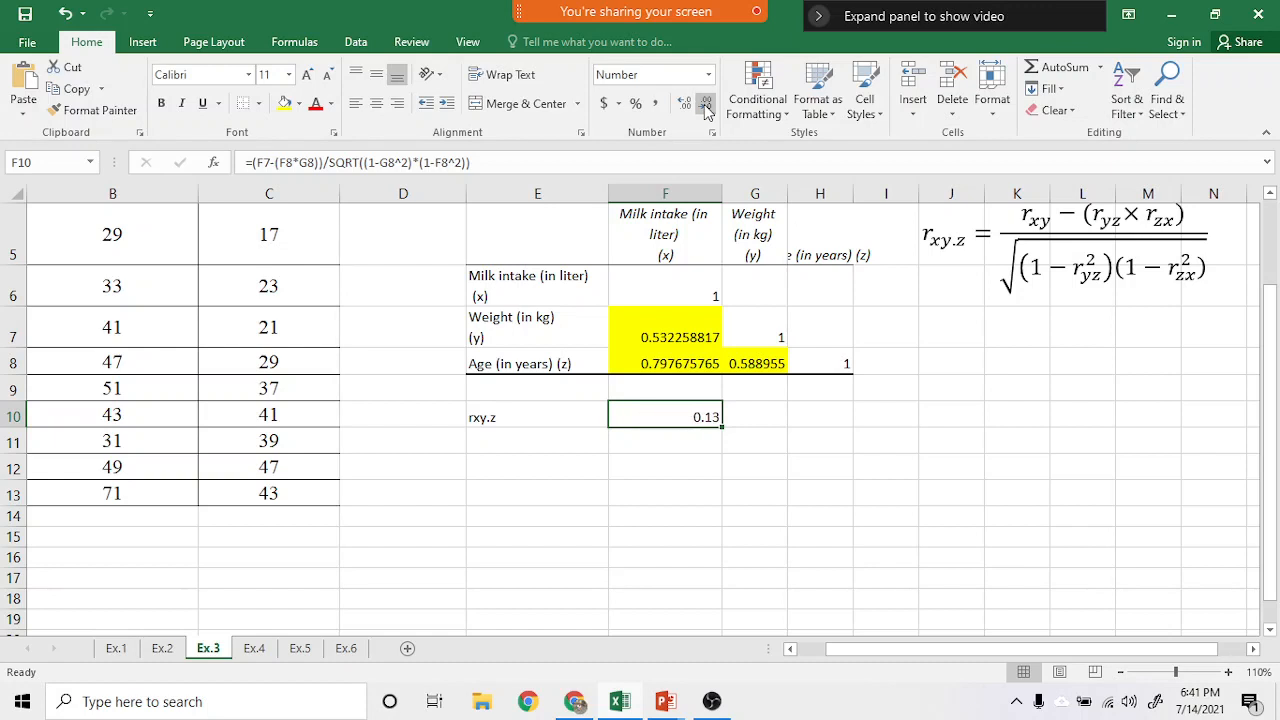
# - Make the partial correlation result in F10 bold and enlarge its font size to 18
pyautogui.click(673, 496)
pyautogui.click(694, 417)
pyautogui.click(163, 104)
pyautogui.click(307, 75)
pyautogui.click(307, 75)
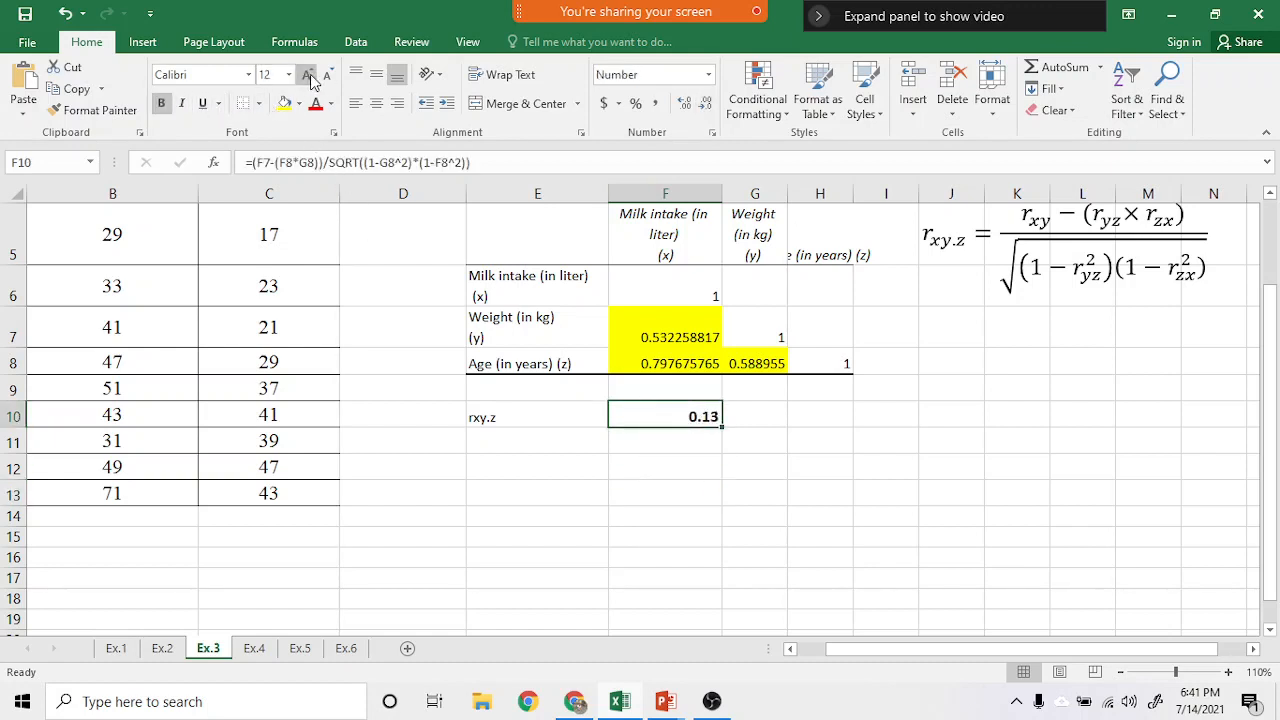
pyautogui.click(307, 75)
pyautogui.click(307, 75)
pyautogui.click(678, 523)
pyautogui.click(686, 418)
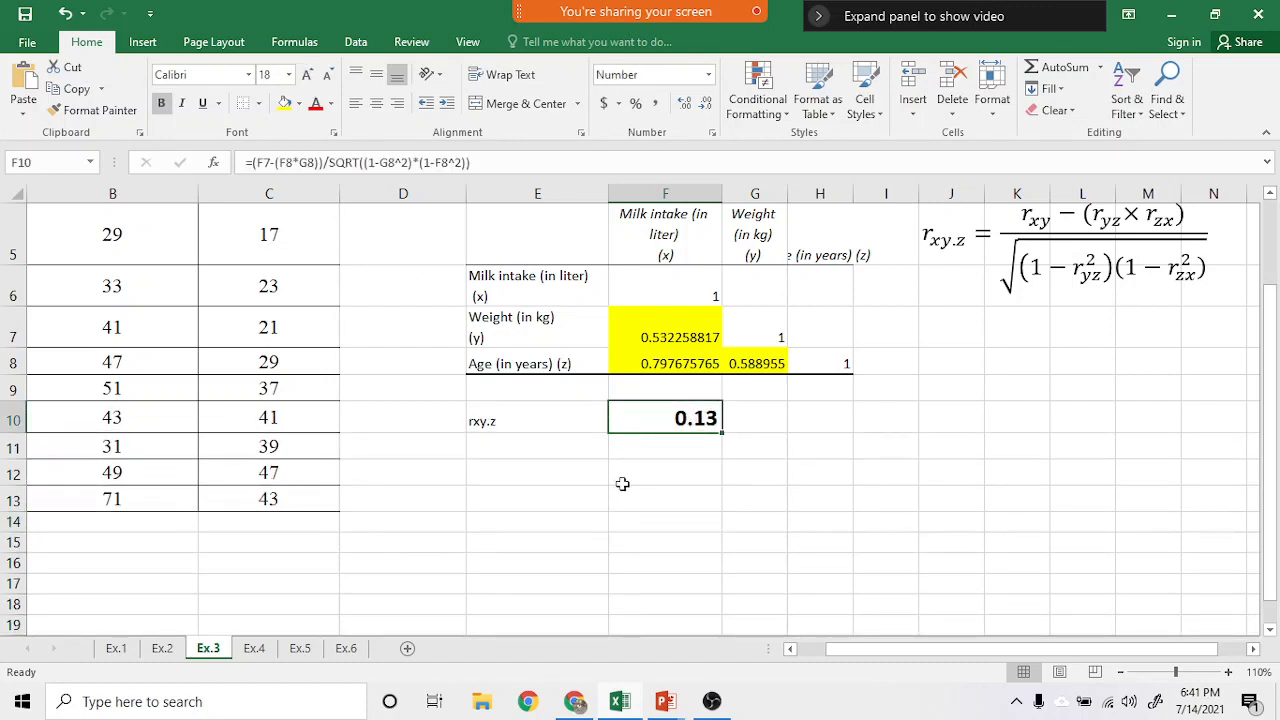
# - Review the partial correlation result against the question and data table, and switch to the PowerPoint slide show on correlation analysis
pyautogui.moveTo(840, 650); pyautogui.dragTo(746, 658)
pyautogui.scroll(1, 594, 591)
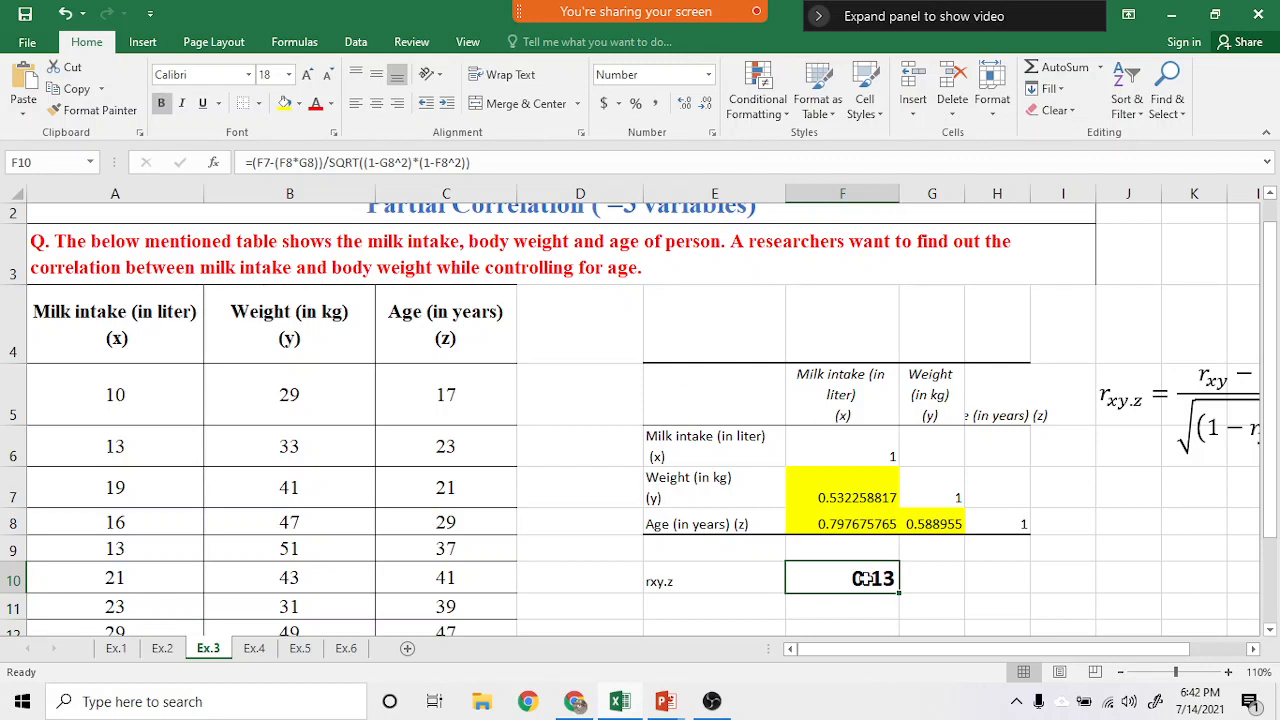
pyautogui.click(938, 580)
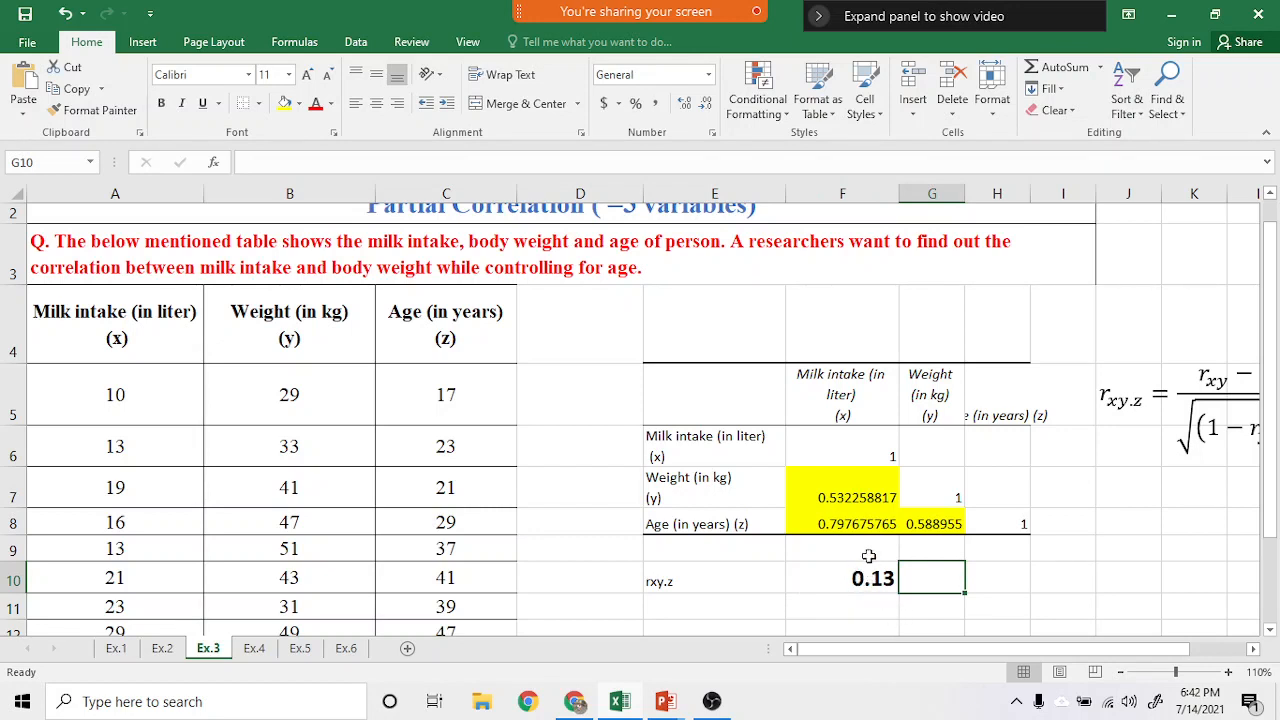
pyautogui.moveTo(668, 705)
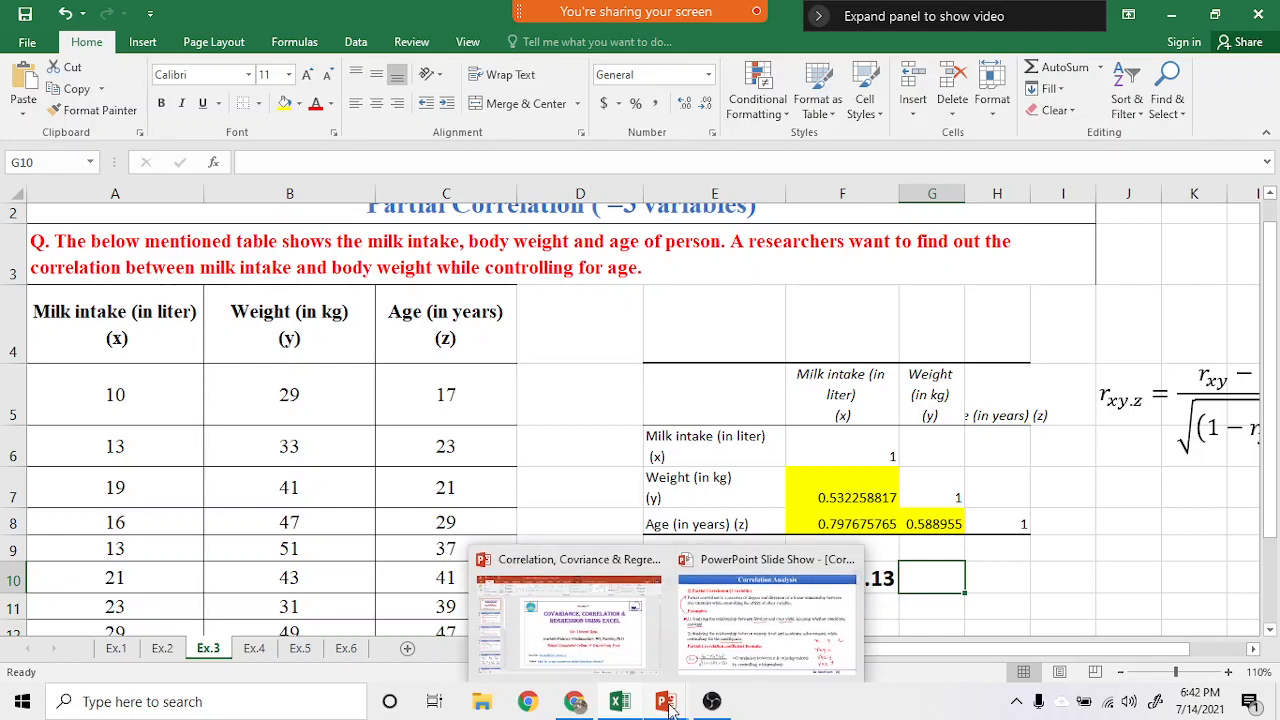
pyautogui.click(745, 615)
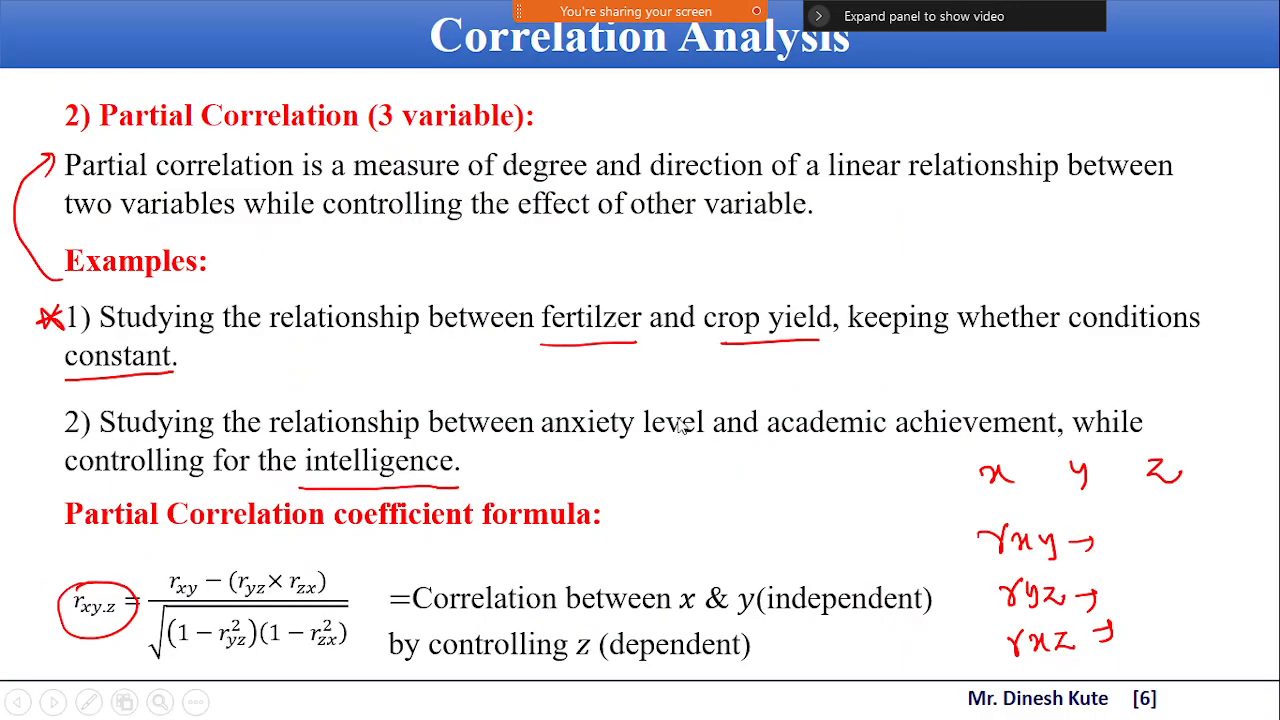
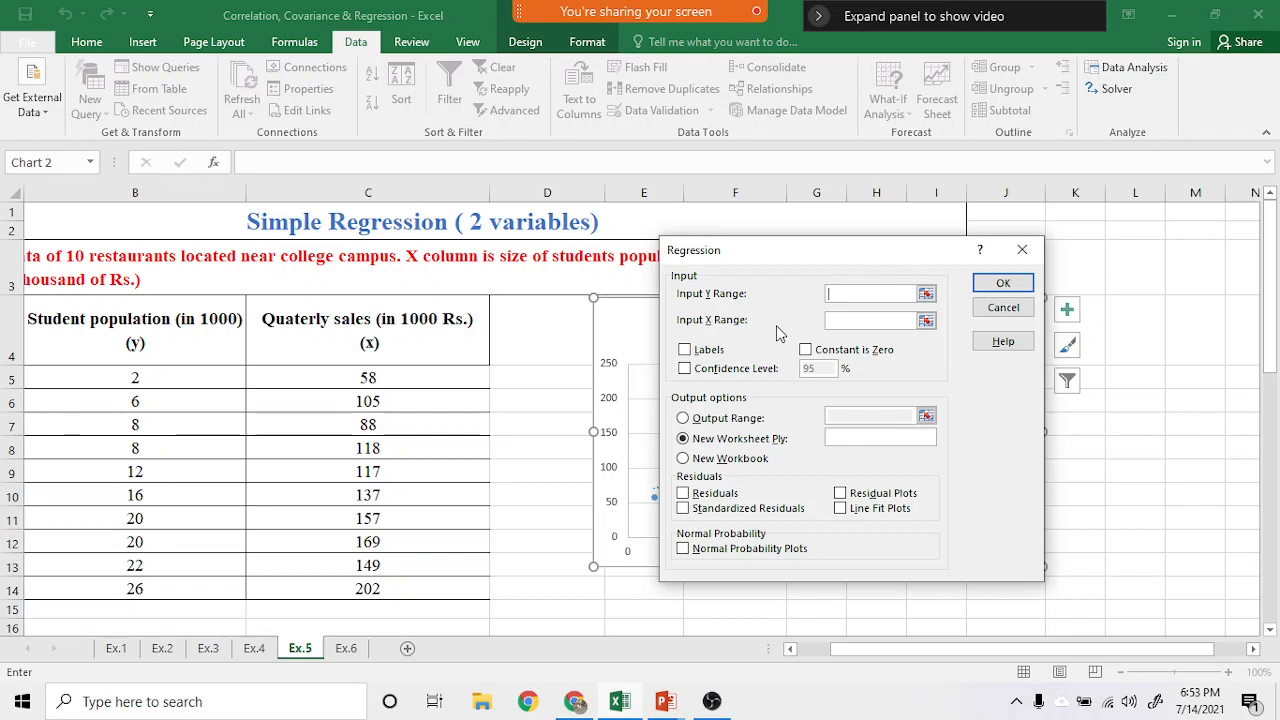
# - Set the regression's Y range to the student population data B4:B14 and its X range to the quarterly sales data C4:C14
pyautogui.click(926, 293)
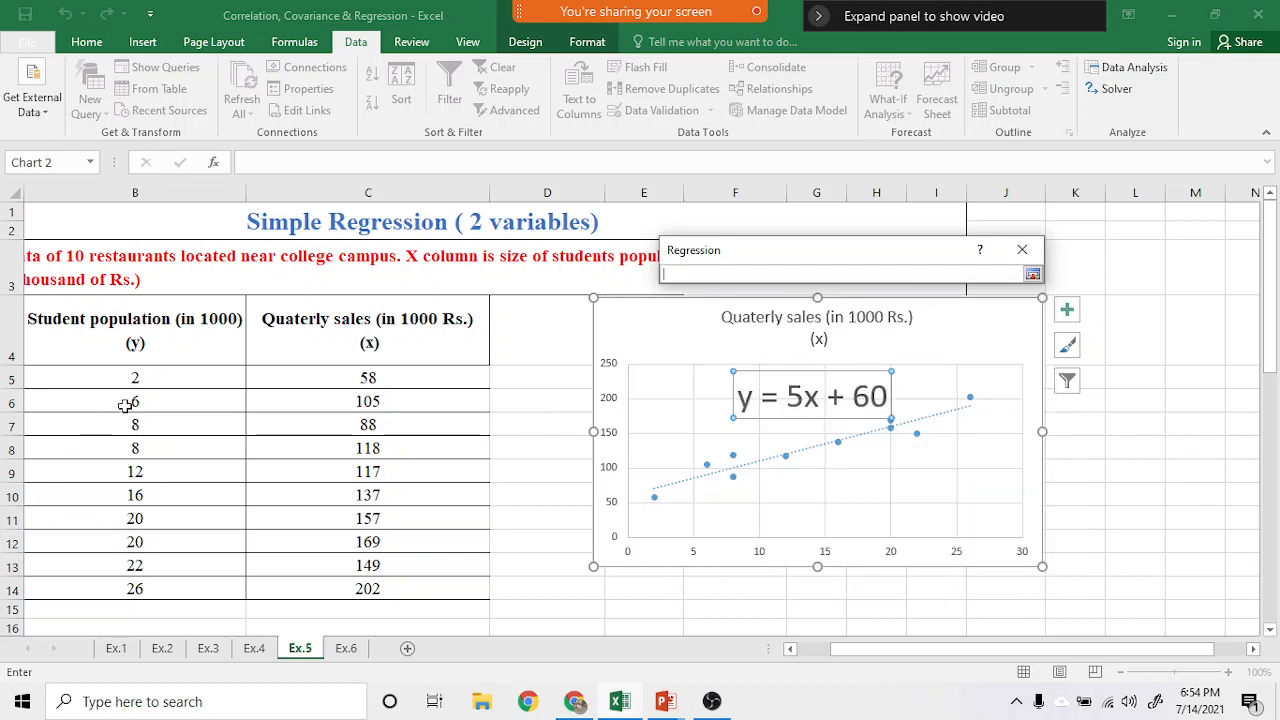
pyautogui.moveTo(191, 335); pyautogui.dragTo(206, 584)
pyautogui.click(1032, 274)
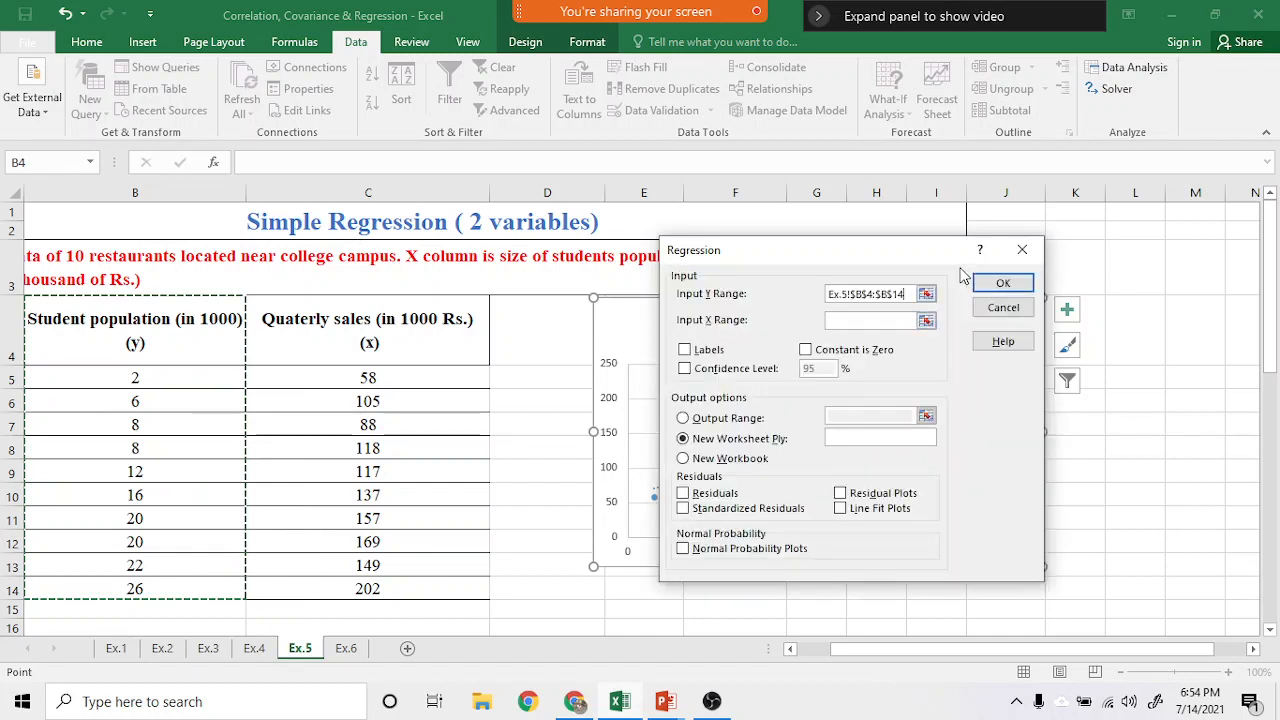
pyautogui.click(927, 321)
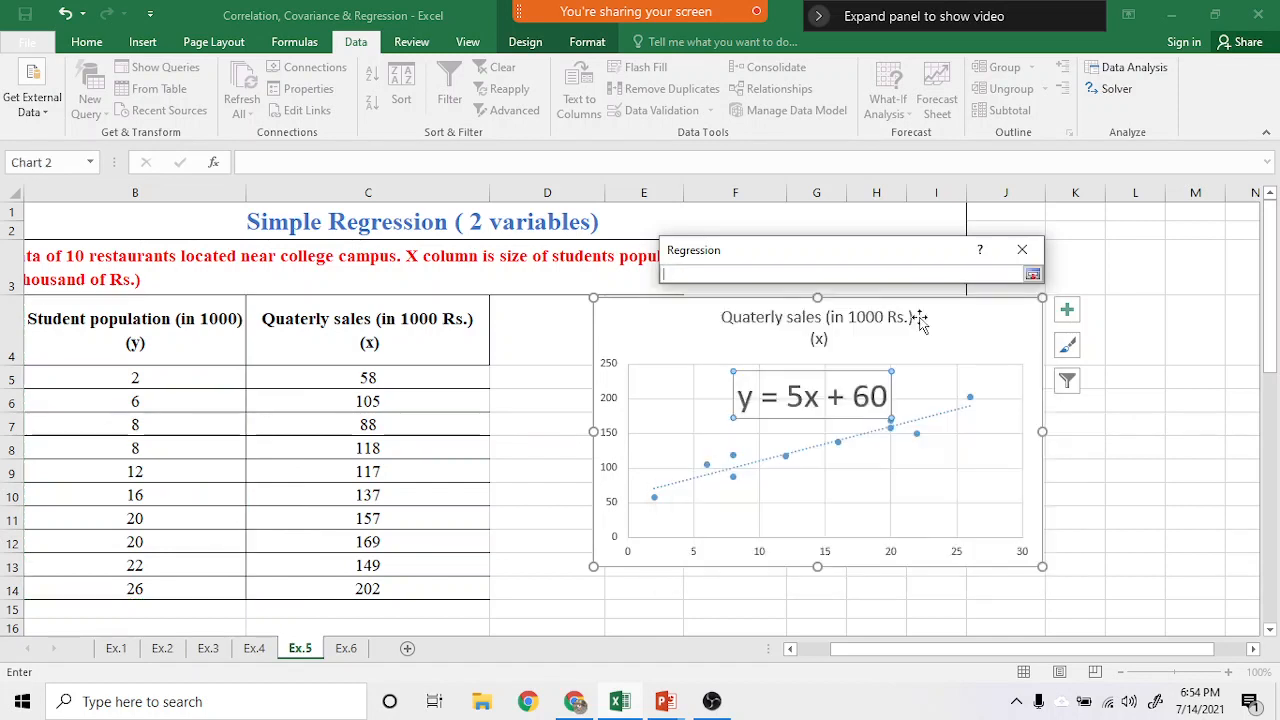
pyautogui.moveTo(369, 342); pyautogui.dragTo(397, 587)
pyautogui.press('Return')
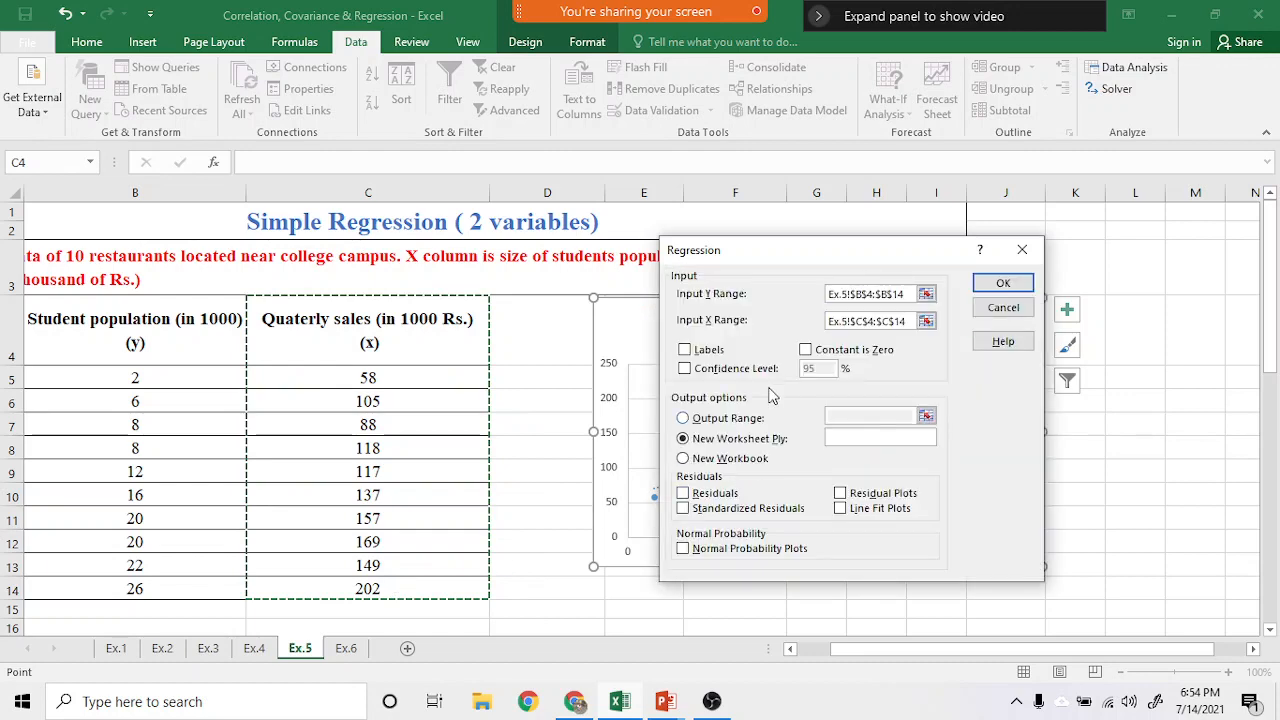
# - Run the regression with labels and residuals included, placing the output at cell E15 of the Ex.5 sheet
pyautogui.click(685, 349)
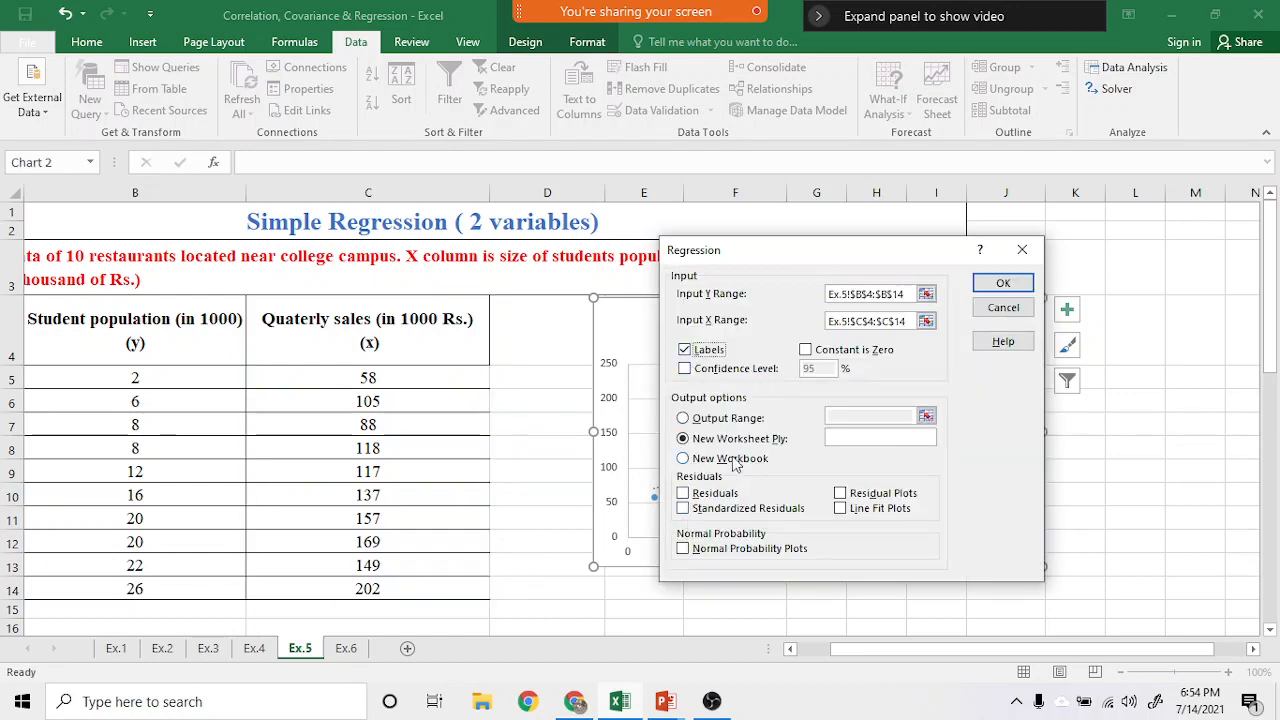
pyautogui.click(683, 418)
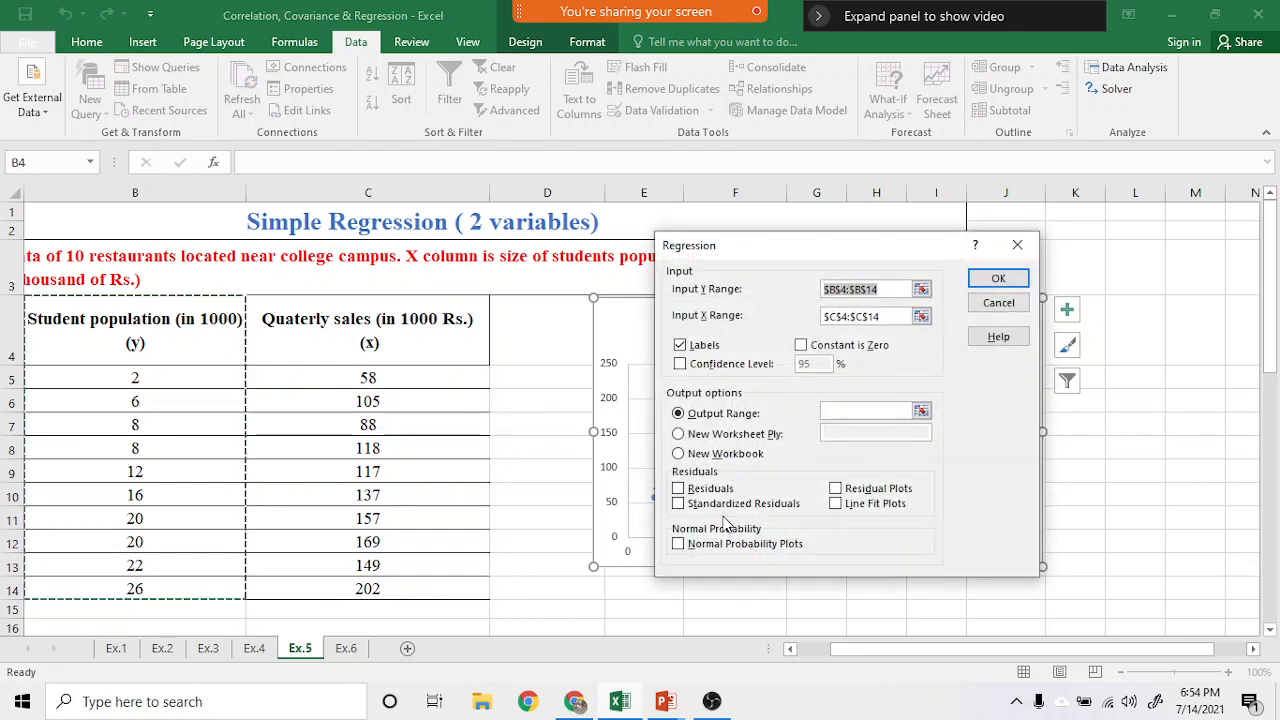
pyautogui.click(921, 412)
pyautogui.click(626, 610)
pyautogui.press('Return')
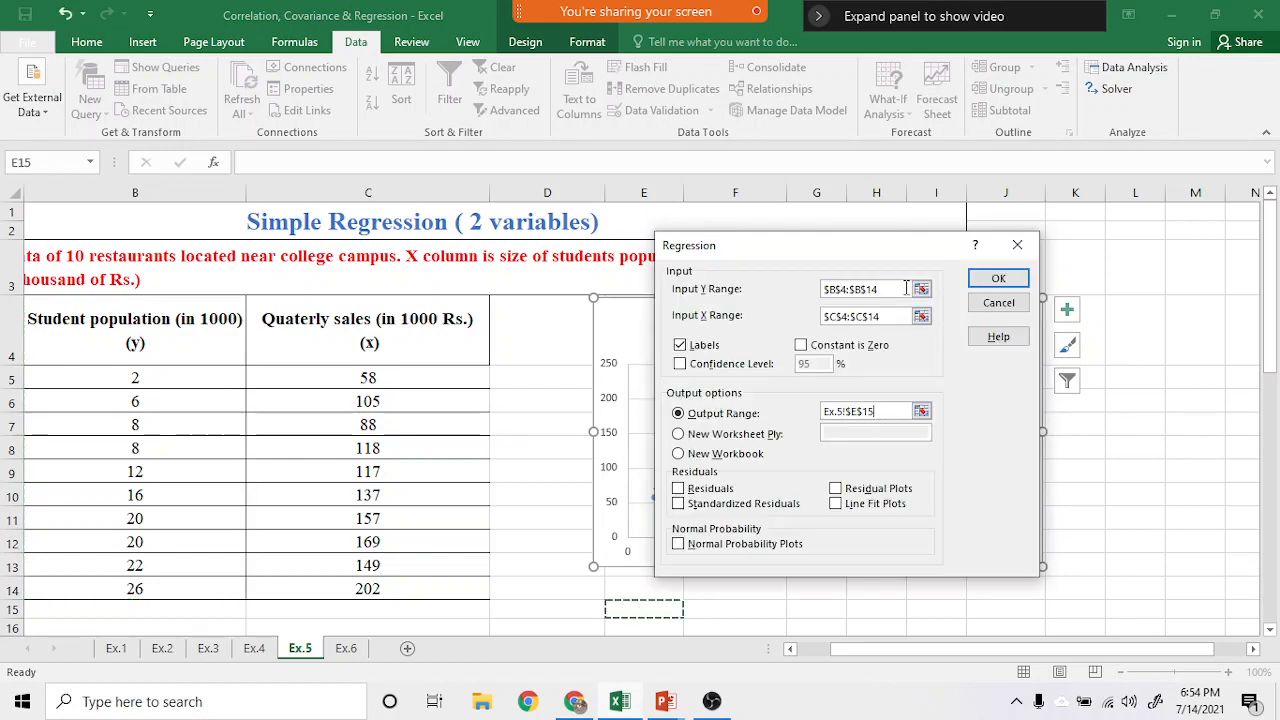
pyautogui.click(678, 489)
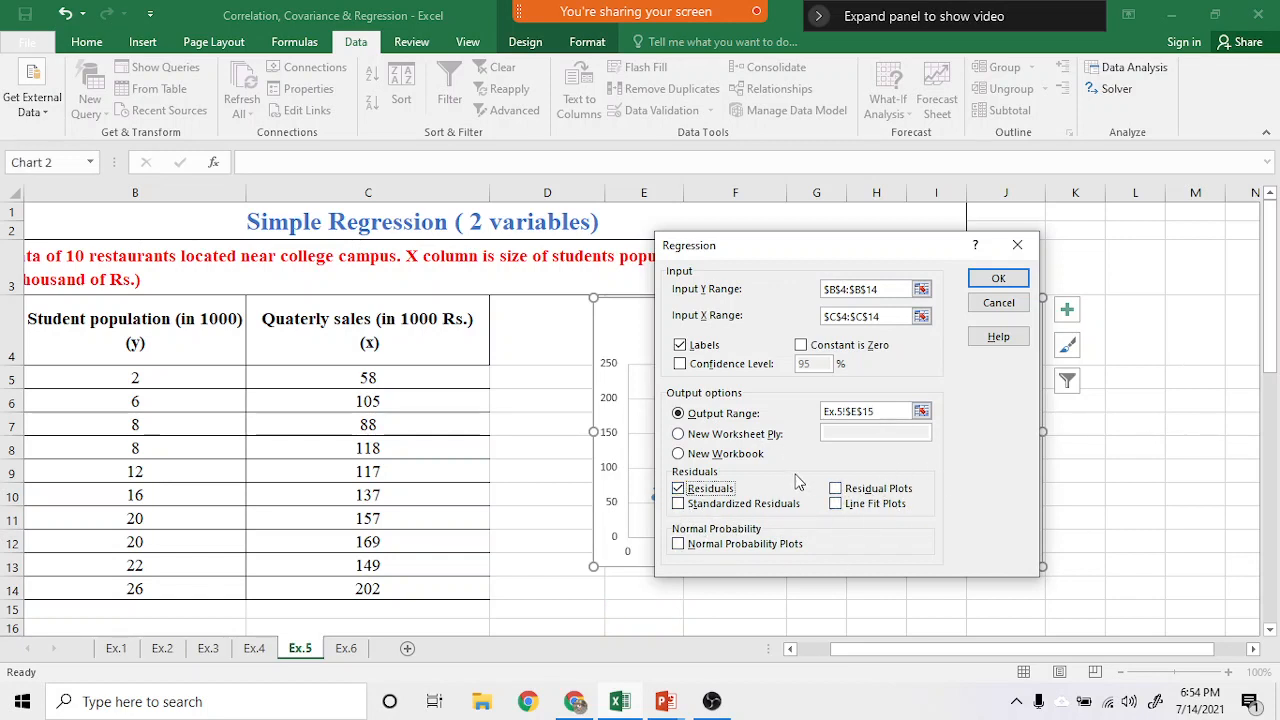
pyautogui.click(999, 280)
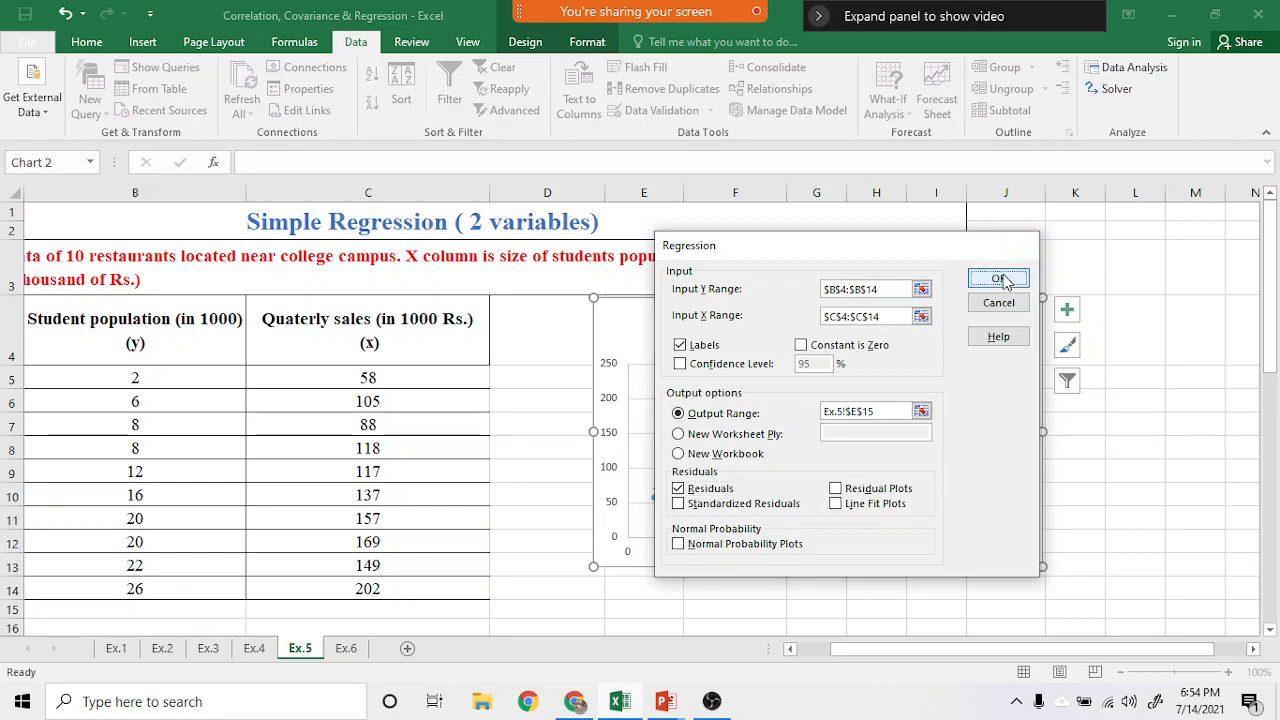
# - Examine the regression statistics, ANOVA table, coefficients and residual output of the simple regression
pyautogui.scroll(-4, 885, 437)
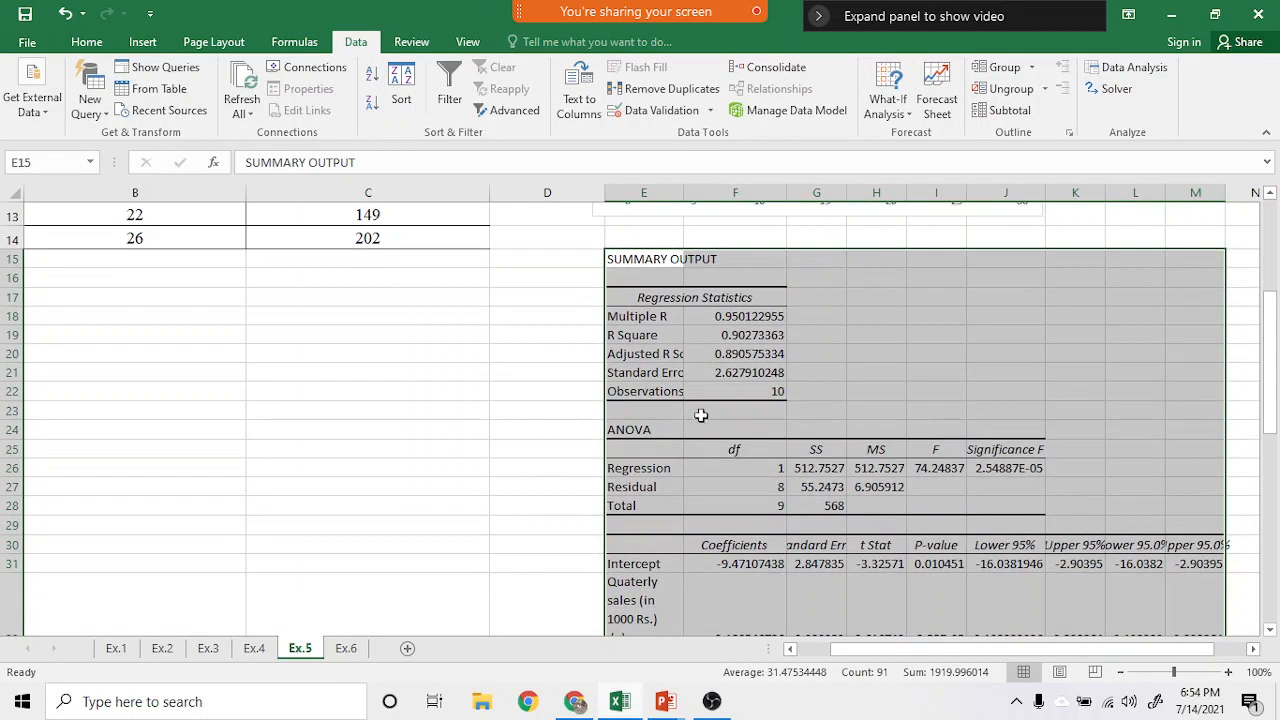
pyautogui.click(528, 369)
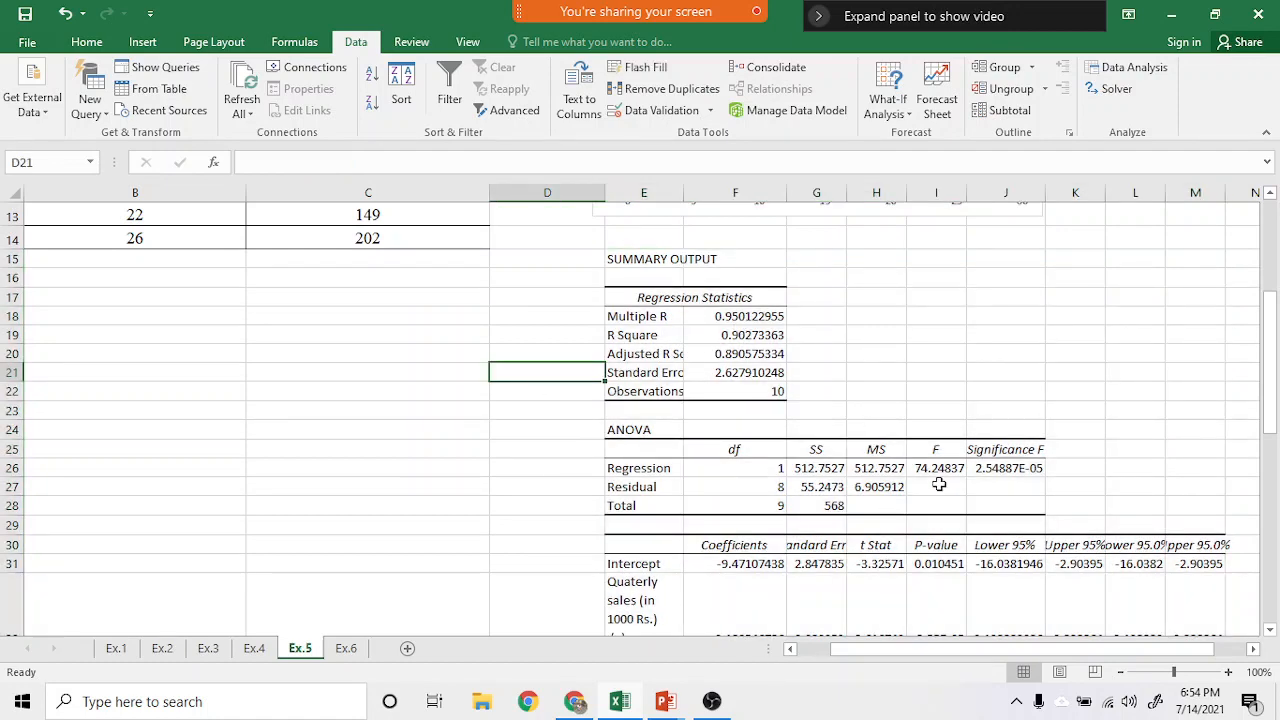
pyautogui.scroll(-1, 770, 345)
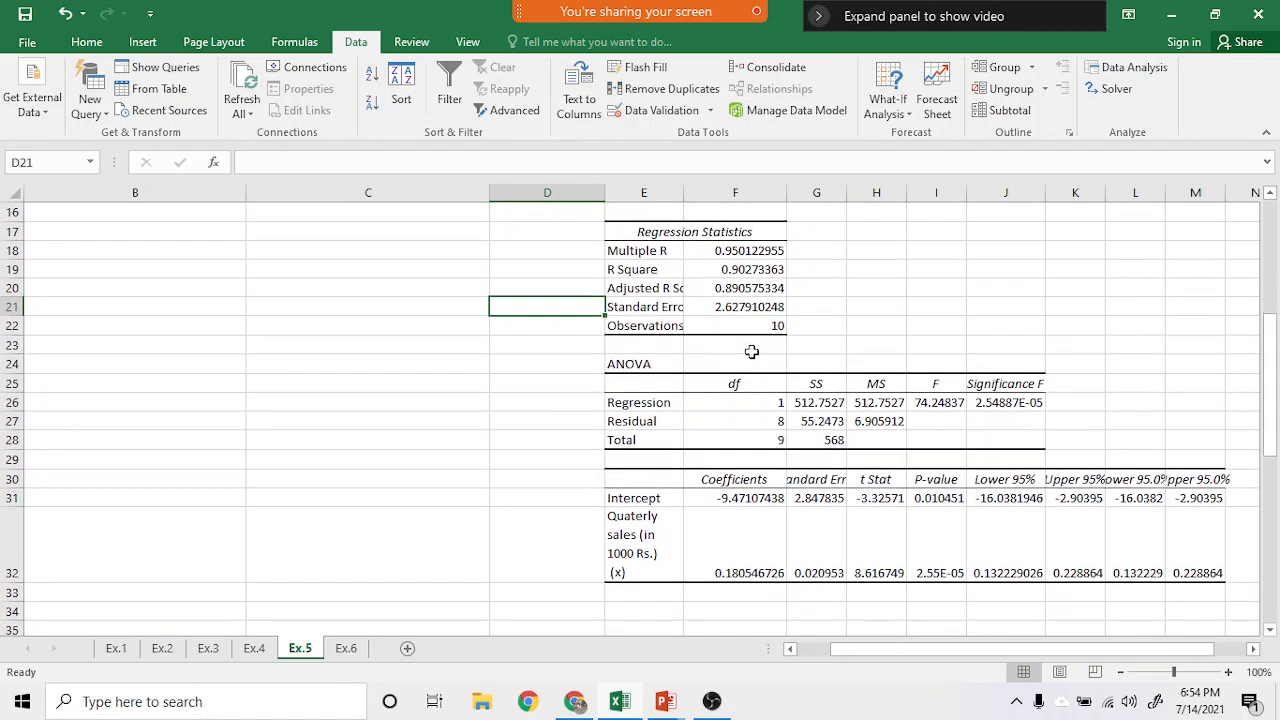
pyautogui.click(652, 360)
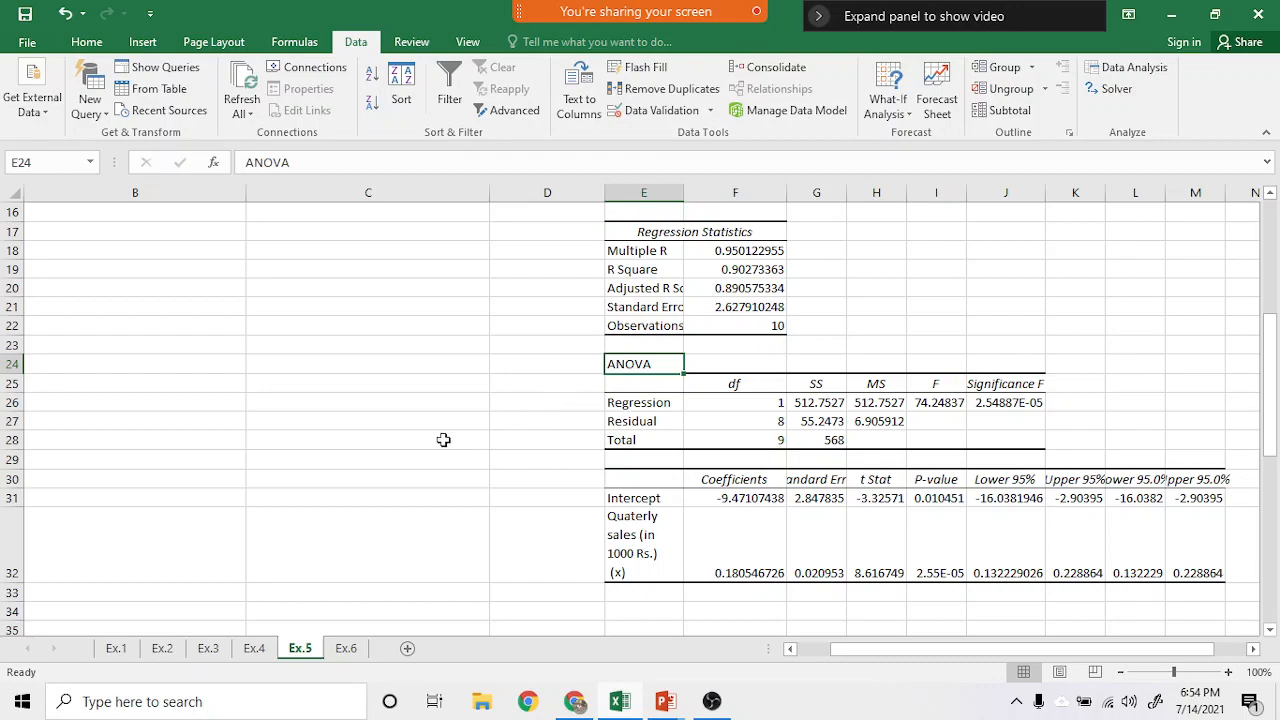
pyautogui.scroll(-4, 539, 437)
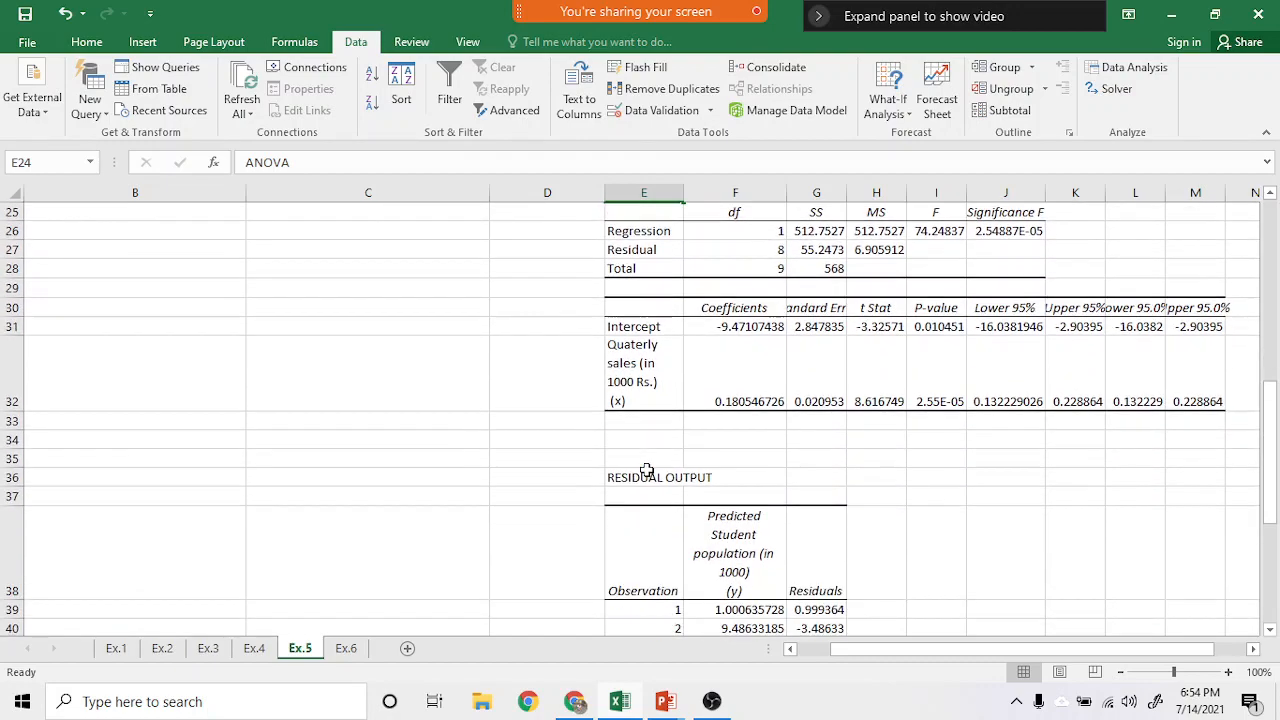
pyautogui.scroll(4, 646, 476)
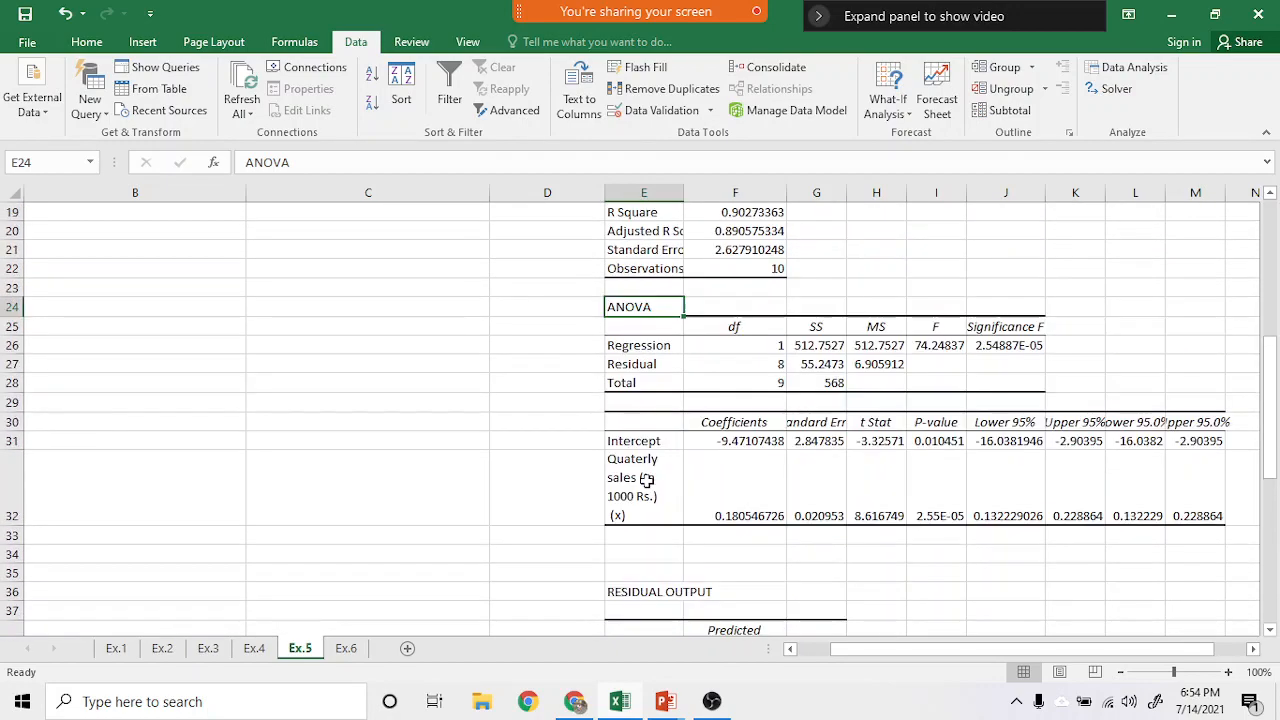
pyautogui.scroll(-8, 669, 488)
pyautogui.scroll(4, 671, 491)
pyautogui.scroll(1, 672, 492)
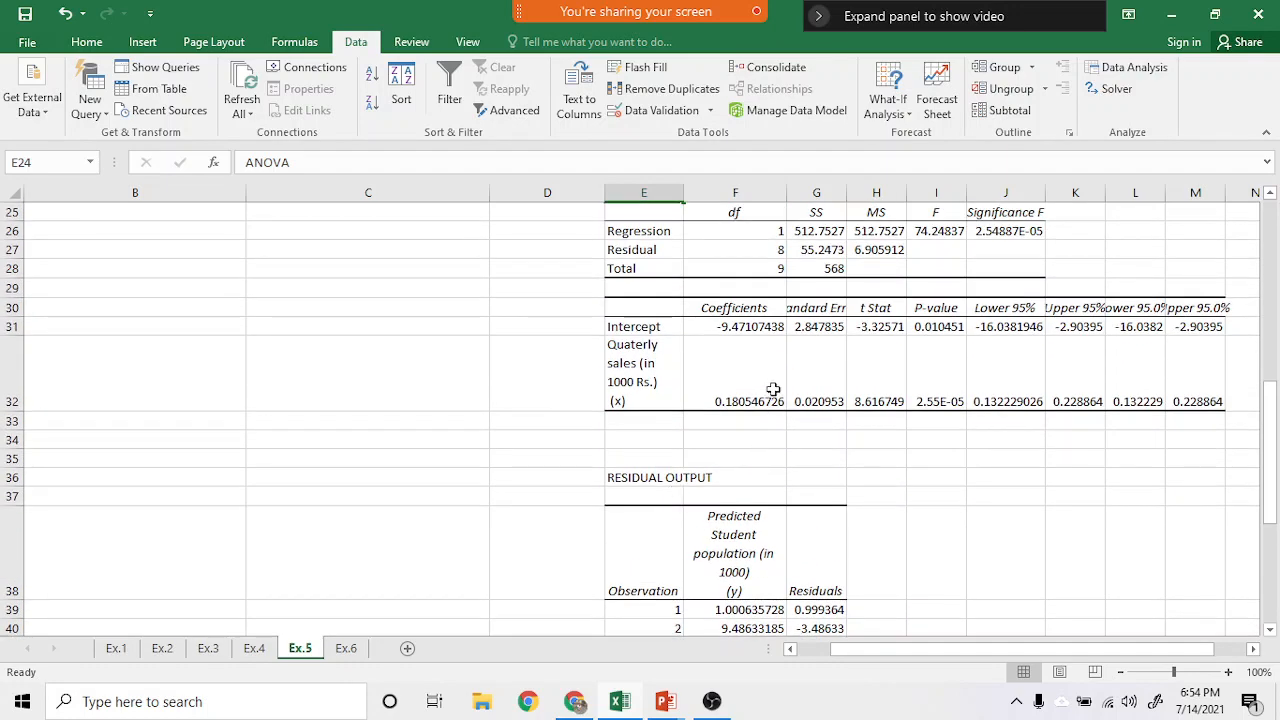
pyautogui.click(760, 324)
pyautogui.scroll(6, 737, 451)
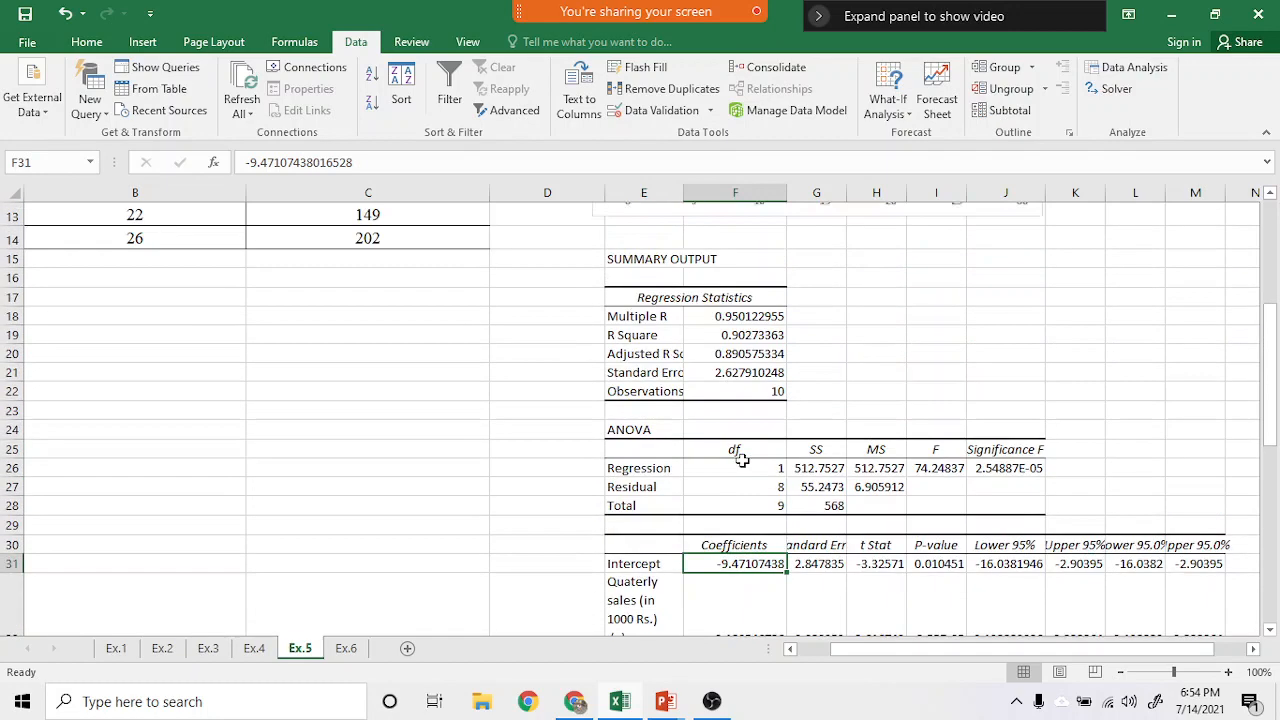
# - Open the Regression analysis tool again on the Ex.5 sheet
pyautogui.scroll(2, 745, 467)
pyautogui.scroll(-4, 474, 497)
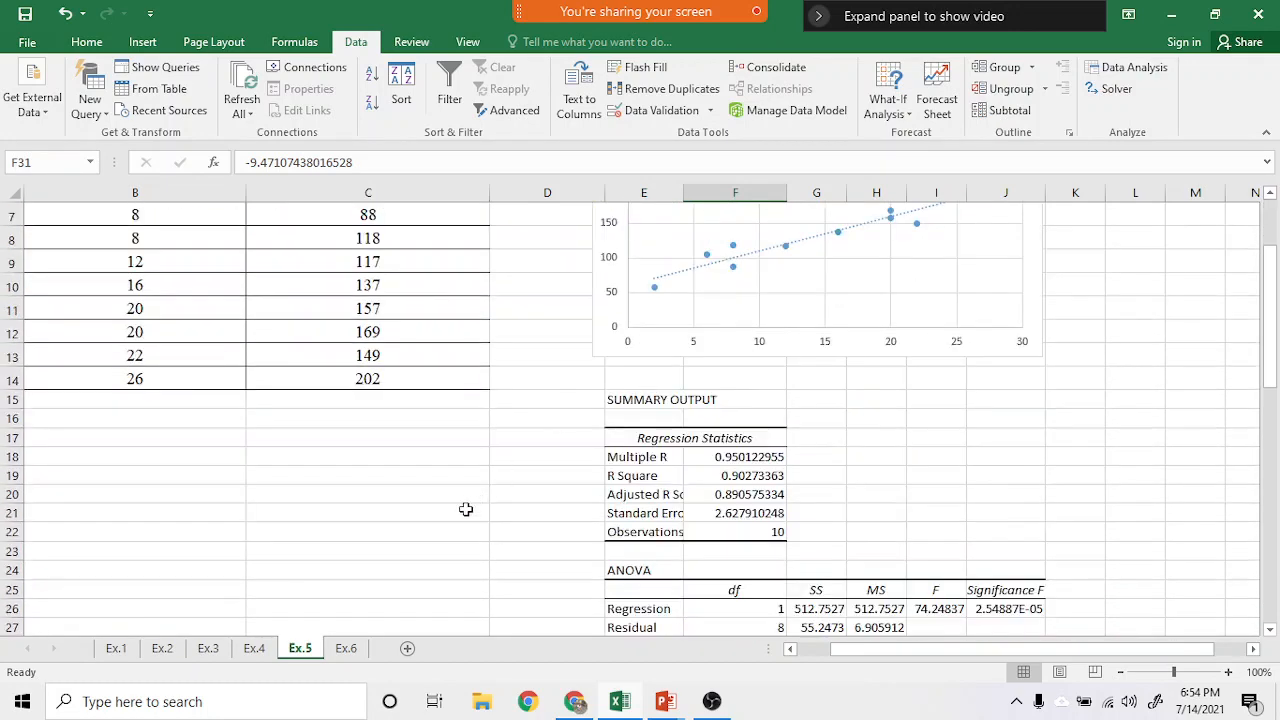
pyautogui.click(433, 275)
pyautogui.scroll(2, 433, 275)
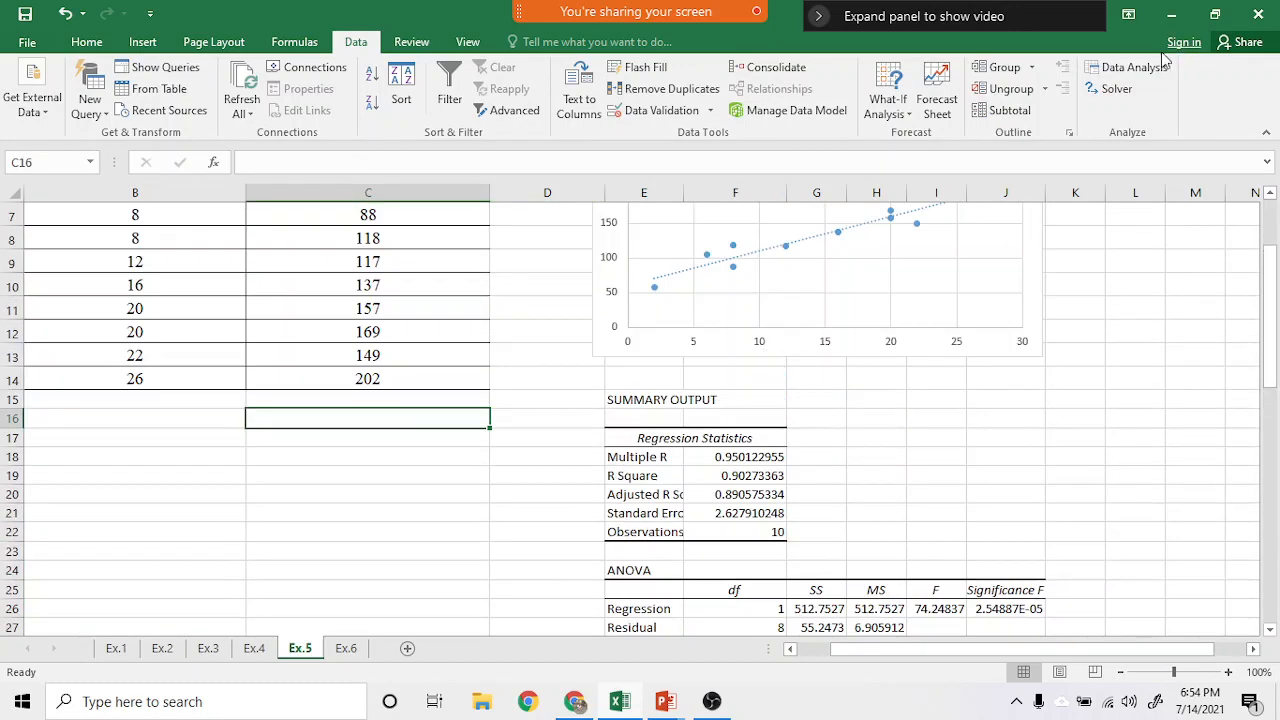
pyautogui.click(1128, 67)
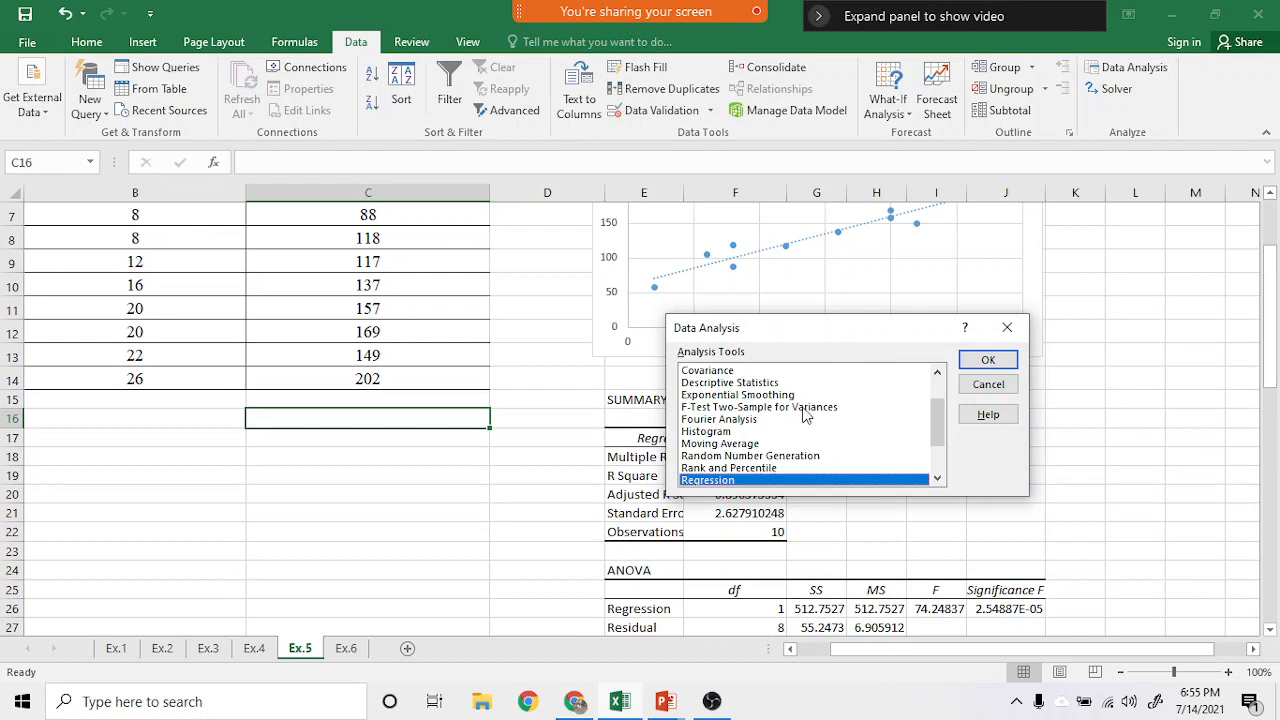
pyautogui.click(988, 361)
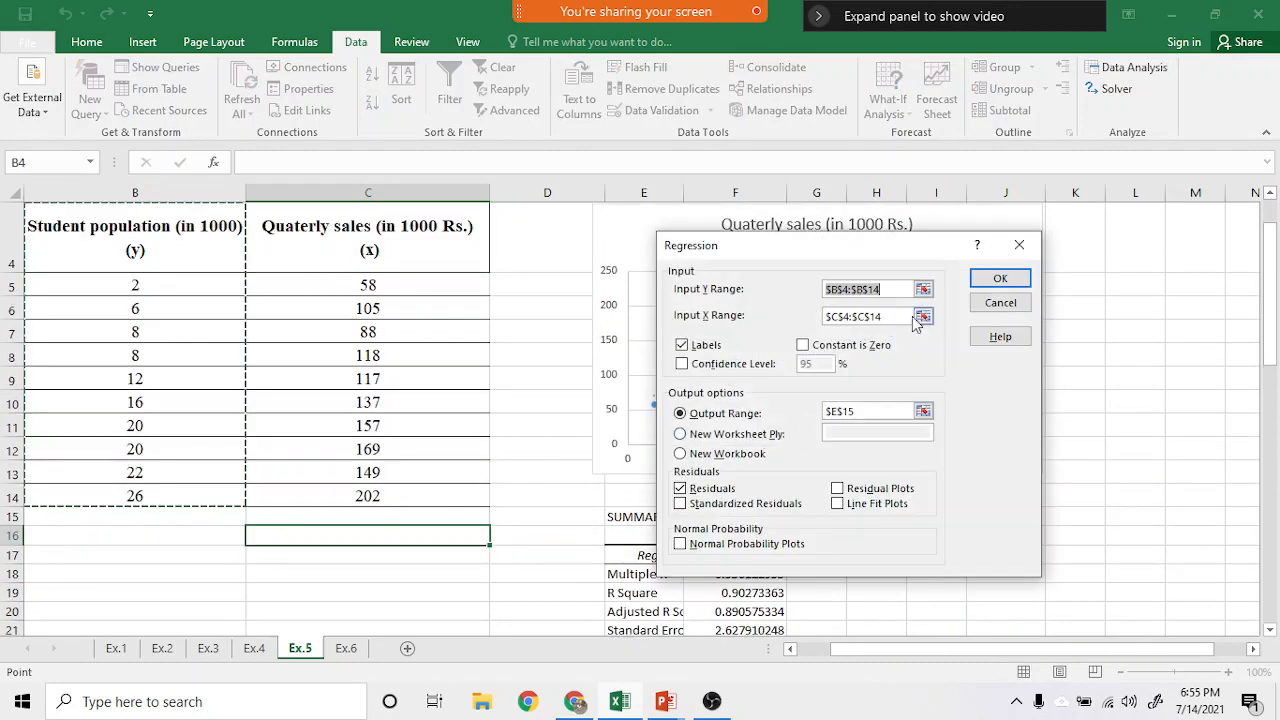
# - Try to run the regression with Y range C5:C14, X range B4:B14, labels included and output at C16
pyautogui.click(923, 289)
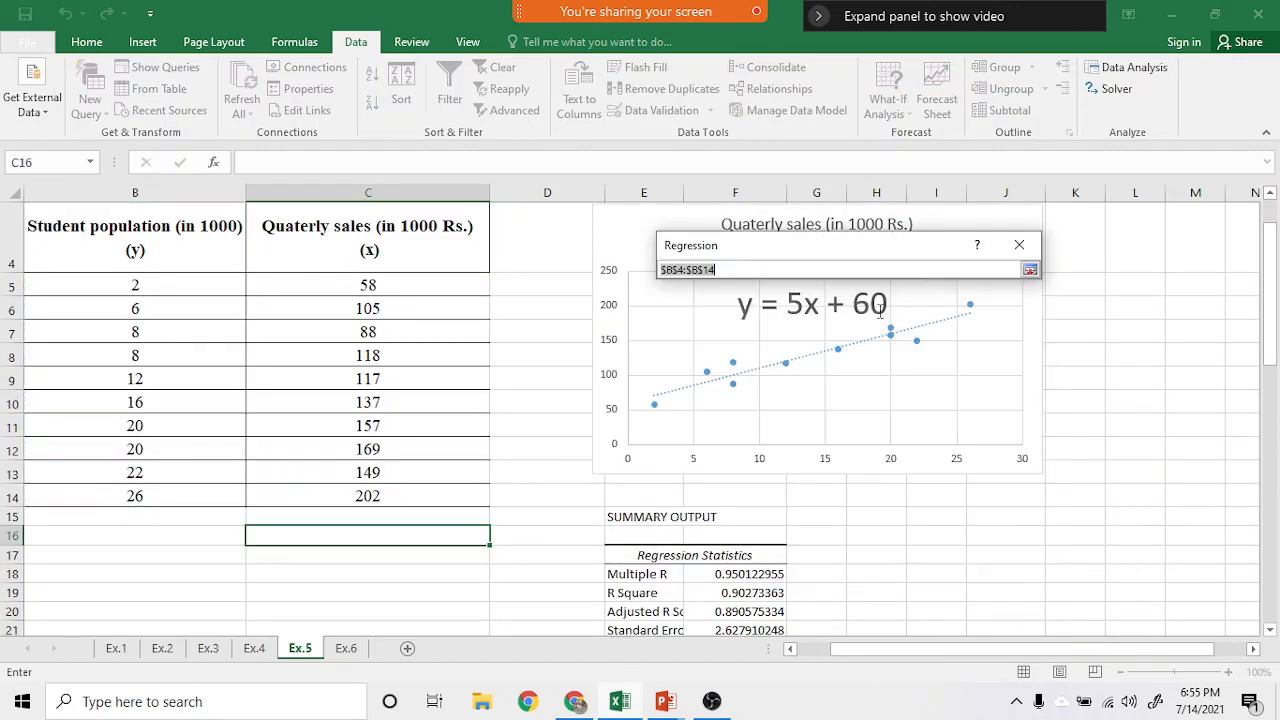
pyautogui.moveTo(401, 285); pyautogui.dragTo(422, 492)
pyautogui.press('Return')
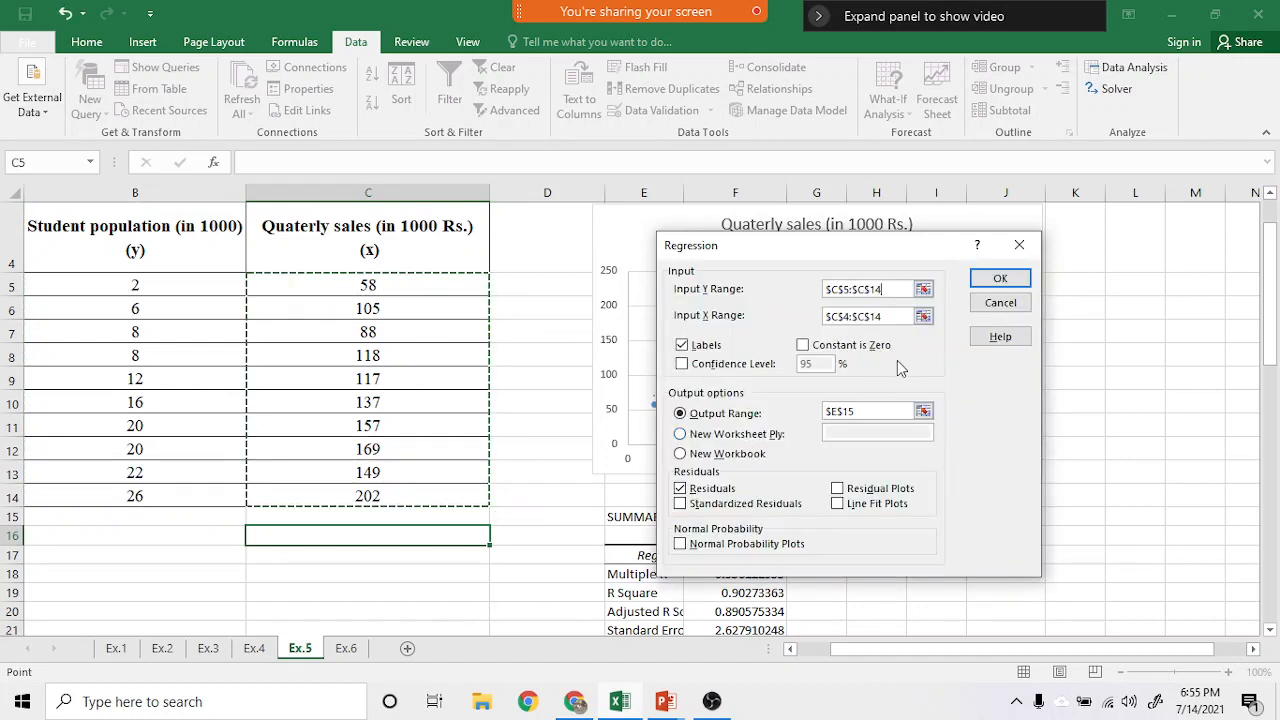
pyautogui.click(923, 313)
pyautogui.moveTo(42, 257); pyautogui.dragTo(143, 494)
pyautogui.press('Return')
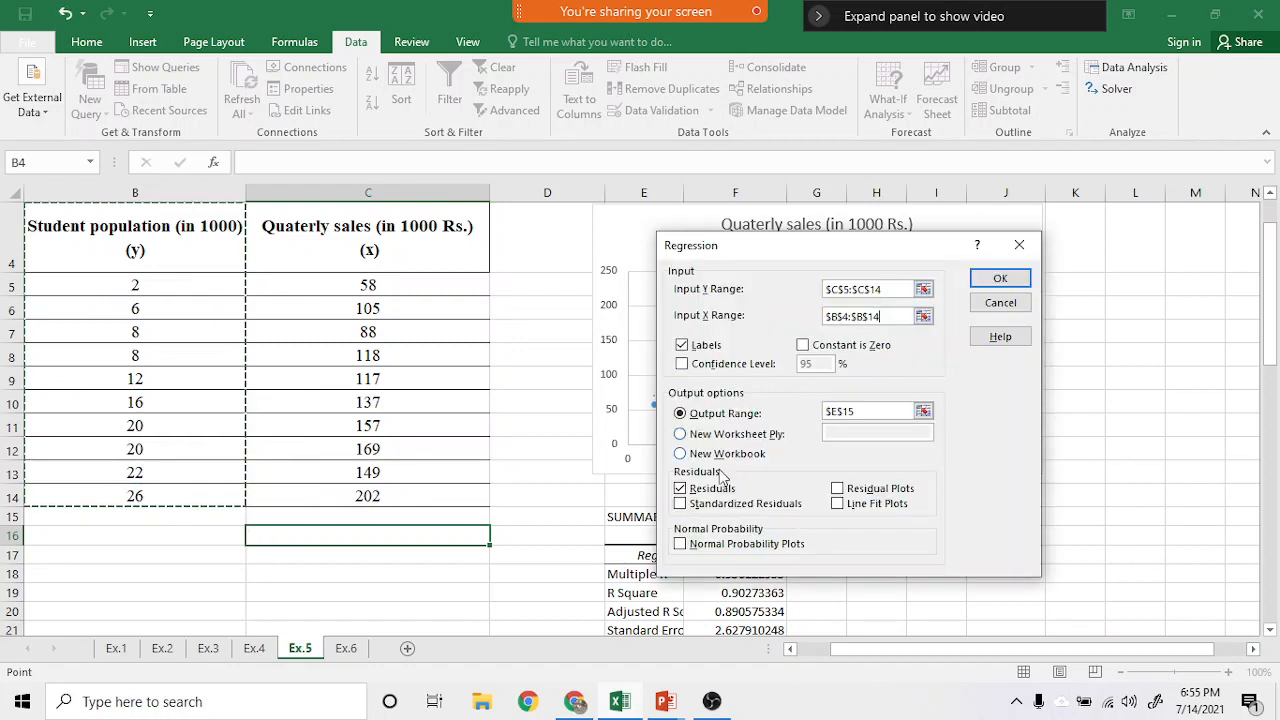
pyautogui.click(923, 412)
pyautogui.click(336, 538)
pyautogui.press('Return')
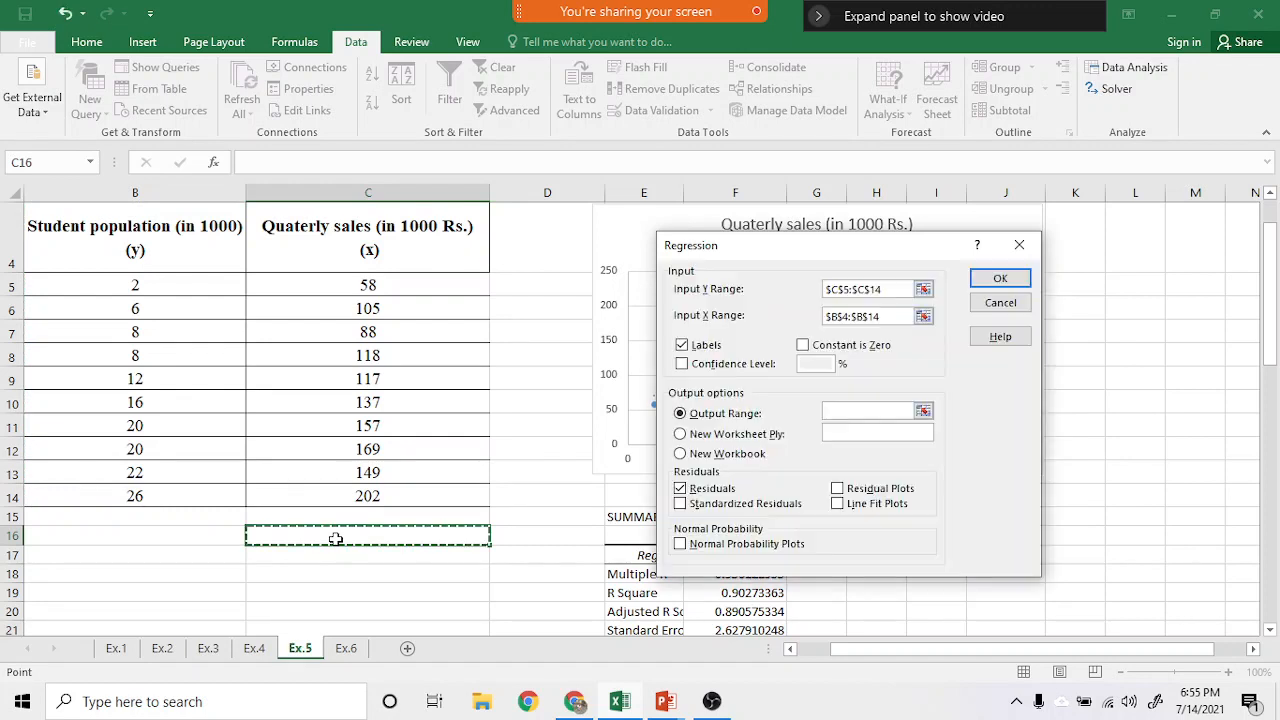
pyautogui.click(1000, 278)
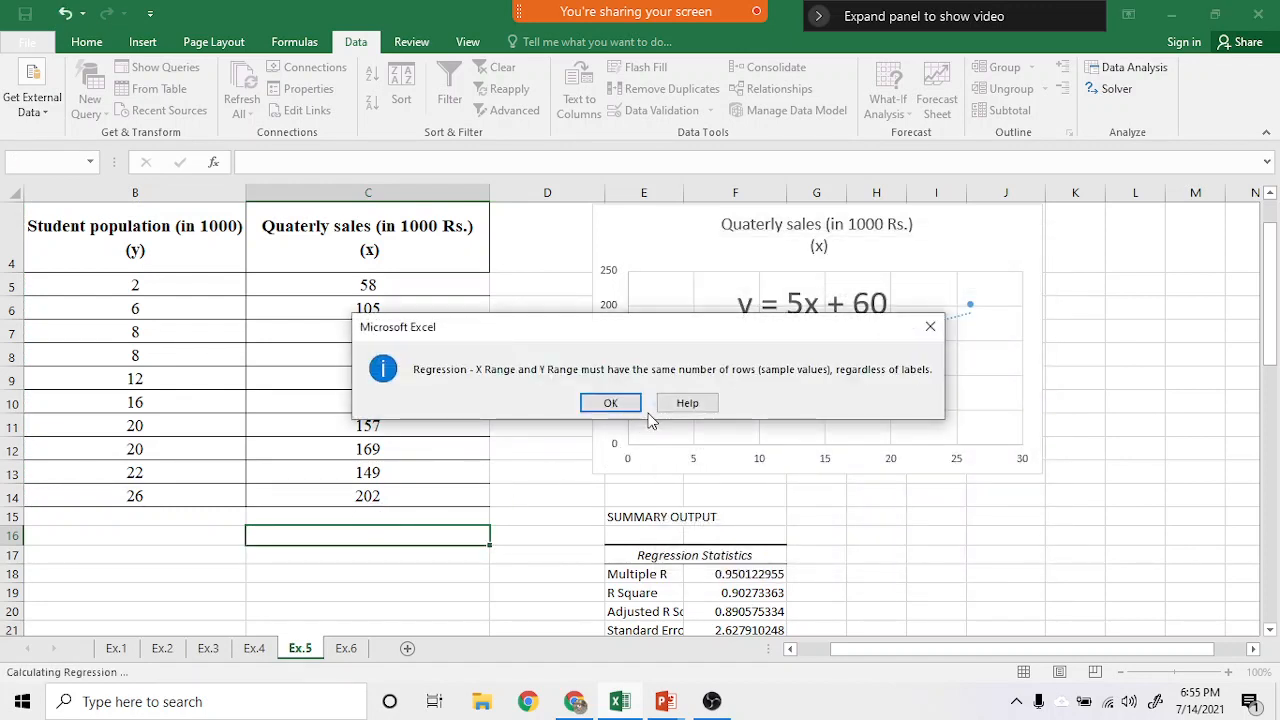
pyautogui.click(930, 326)
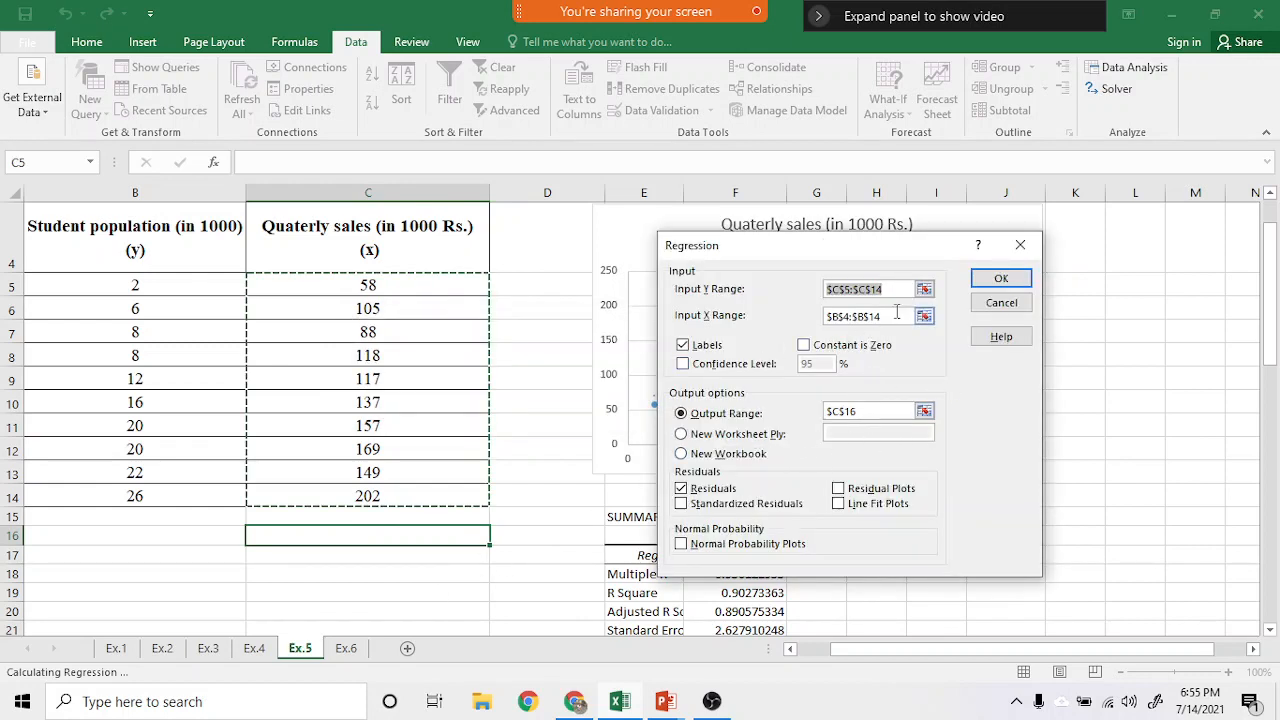
# - Set the regression's Y range to the quarterly sales data C4:C14 and its X range to the student population data B4:B14
pyautogui.click(924, 289)
pyautogui.moveTo(379, 242); pyautogui.dragTo(406, 496)
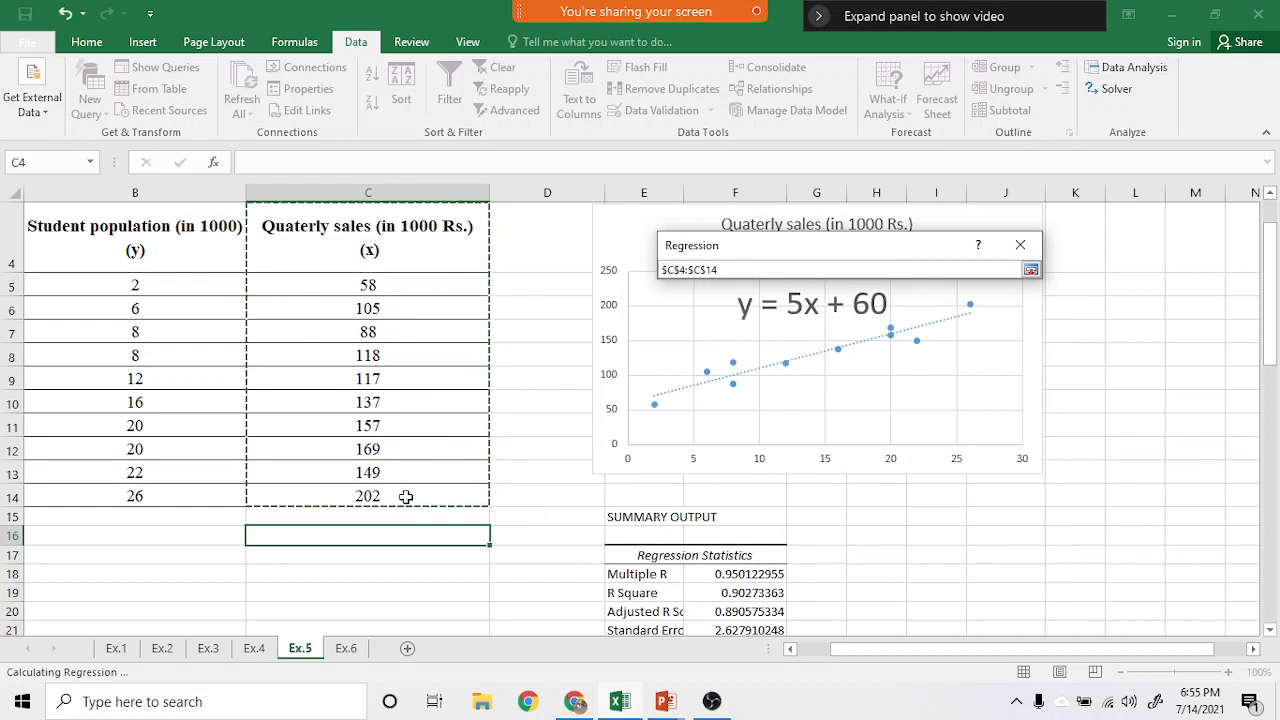
pyautogui.press('Return')
pyautogui.click(920, 316)
pyautogui.moveTo(100, 270); pyautogui.dragTo(177, 482)
pyautogui.press('Return')
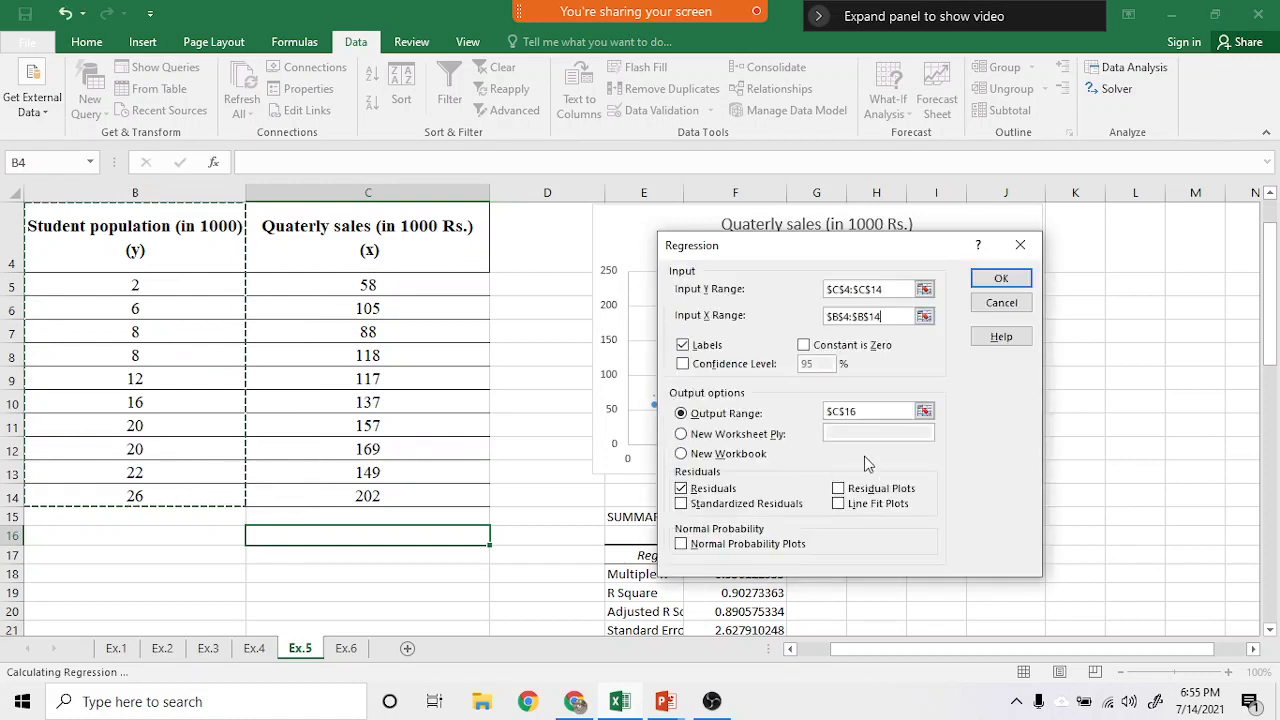
# - Run the regression with labels and residuals included, placing the output at cell C50 below the first regression's results
pyautogui.click(924, 411)
pyautogui.click(127, 539)
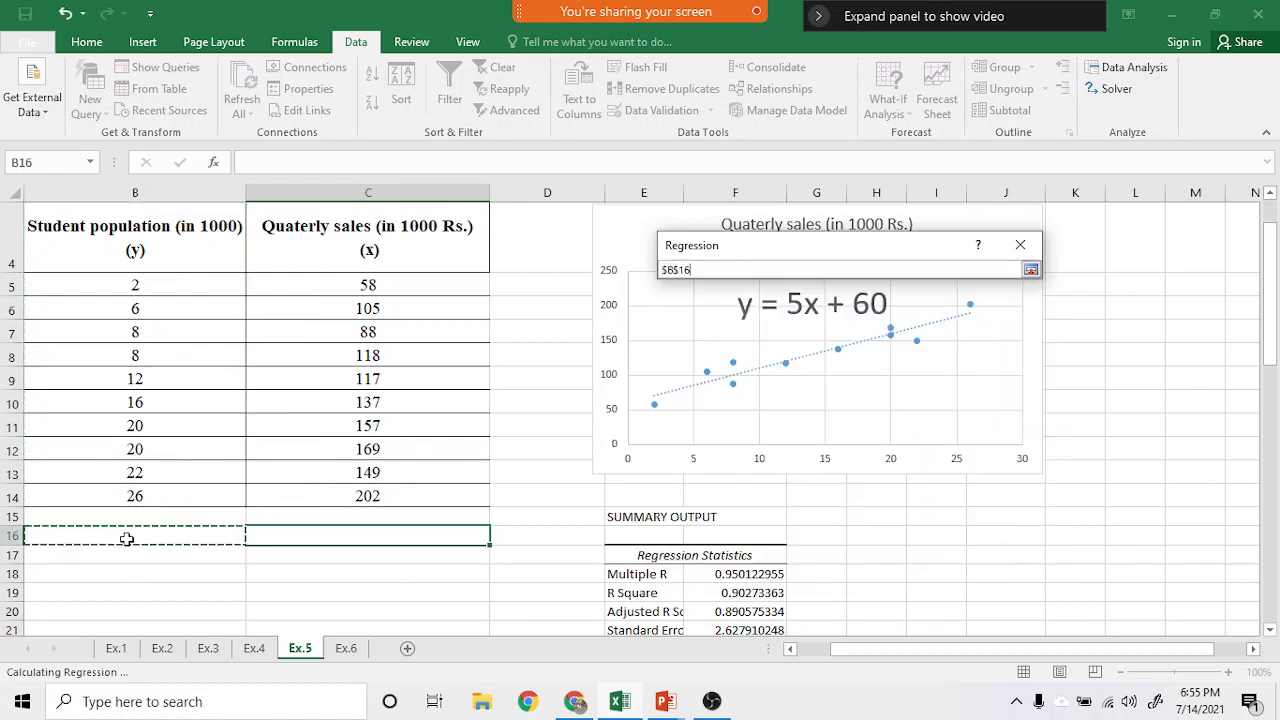
pyautogui.scroll(-2, 186, 563)
pyautogui.click(167, 410)
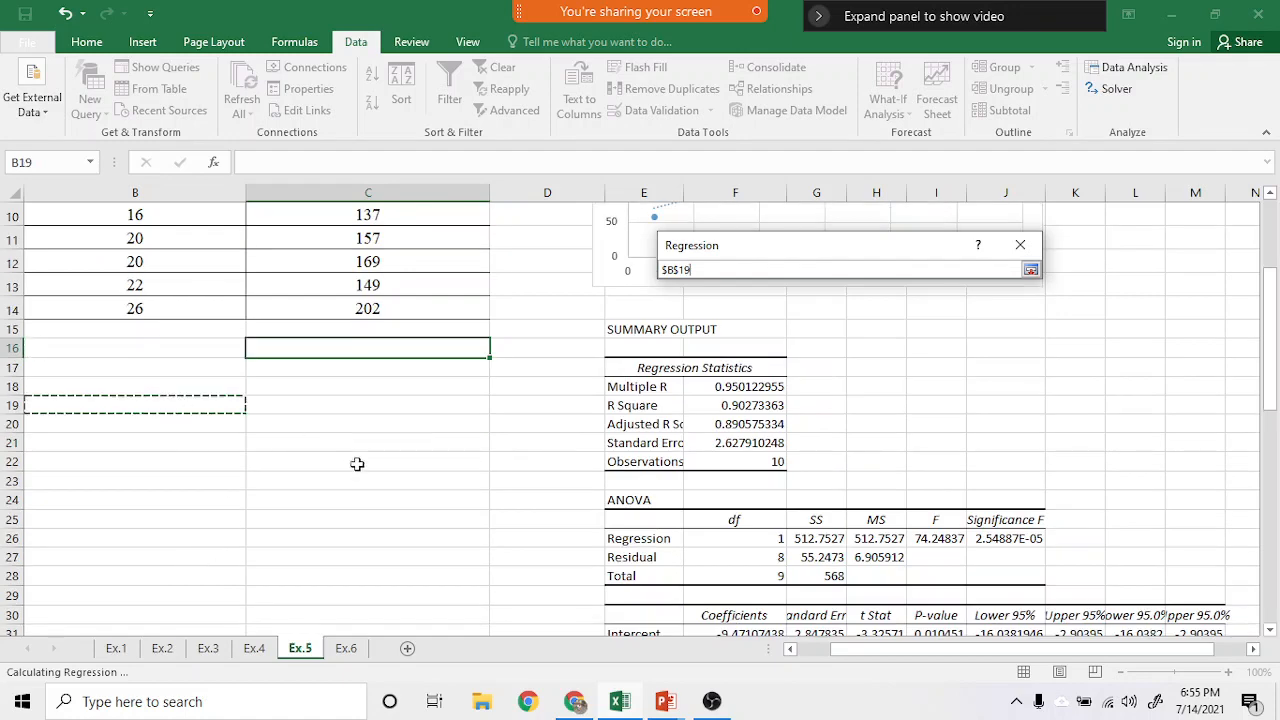
pyautogui.scroll(-12, 426, 466)
pyautogui.click(404, 288)
pyautogui.press('Return')
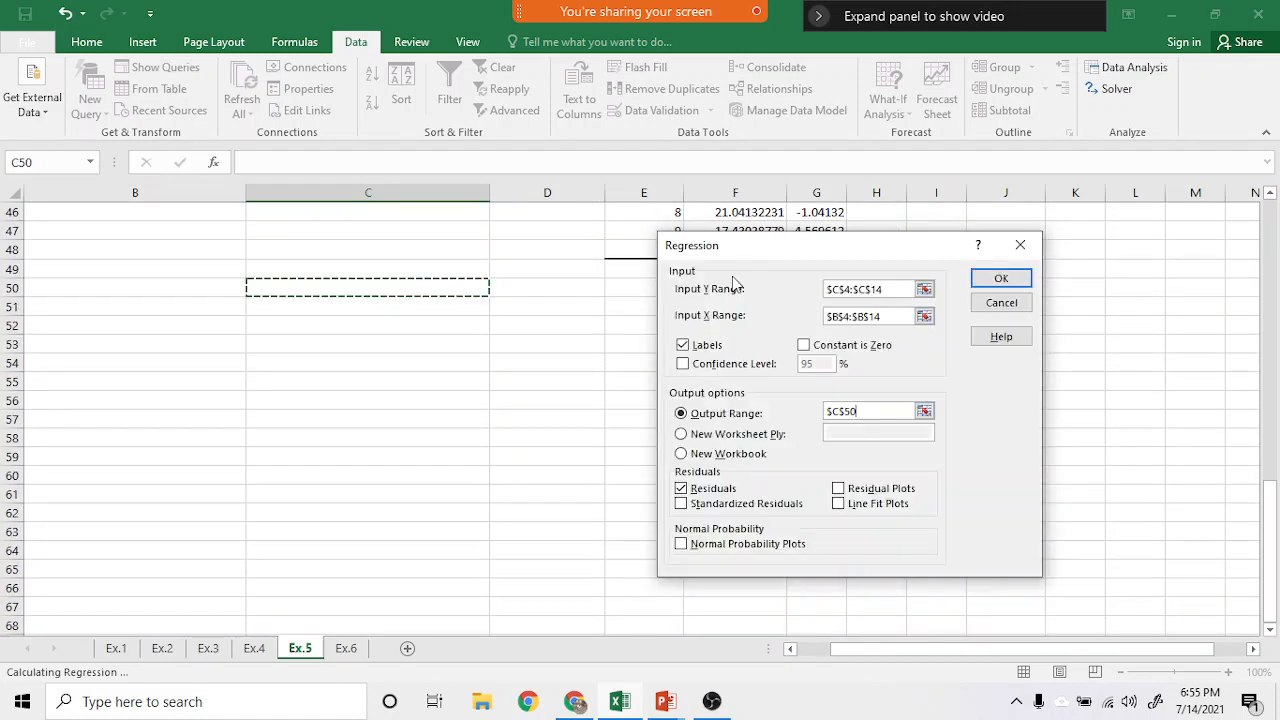
pyautogui.click(1002, 284)
# - Fill the intercept and student population coefficients in D66:D67 with yellow and enlarge their font to size 18
pyautogui.scroll(-2, 722, 472)
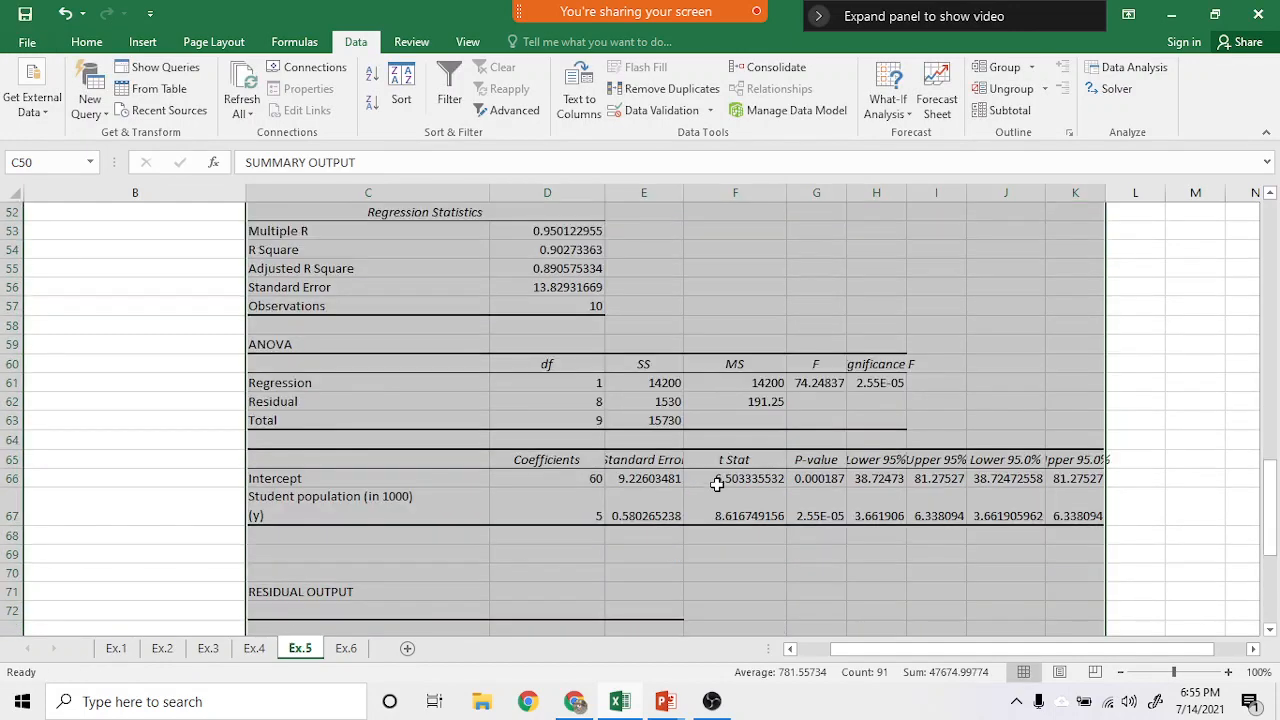
pyautogui.scroll(-1, 551, 535)
pyautogui.click(563, 499)
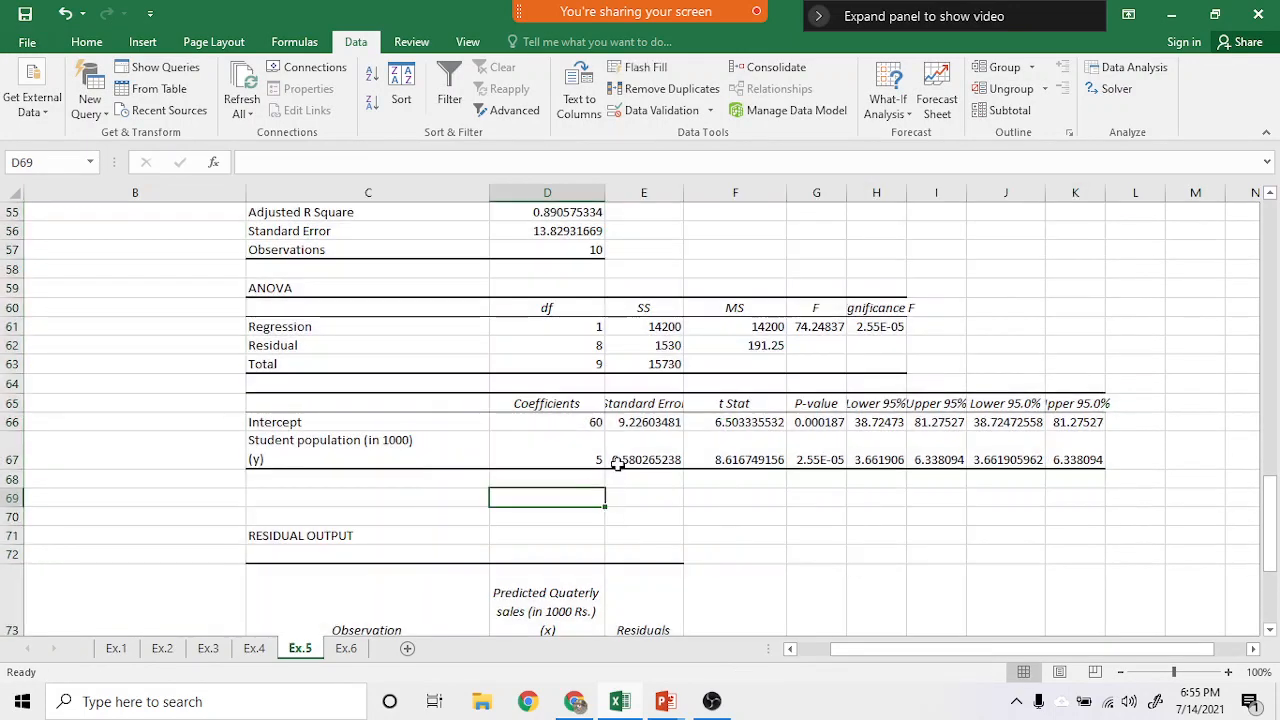
pyautogui.click(539, 460)
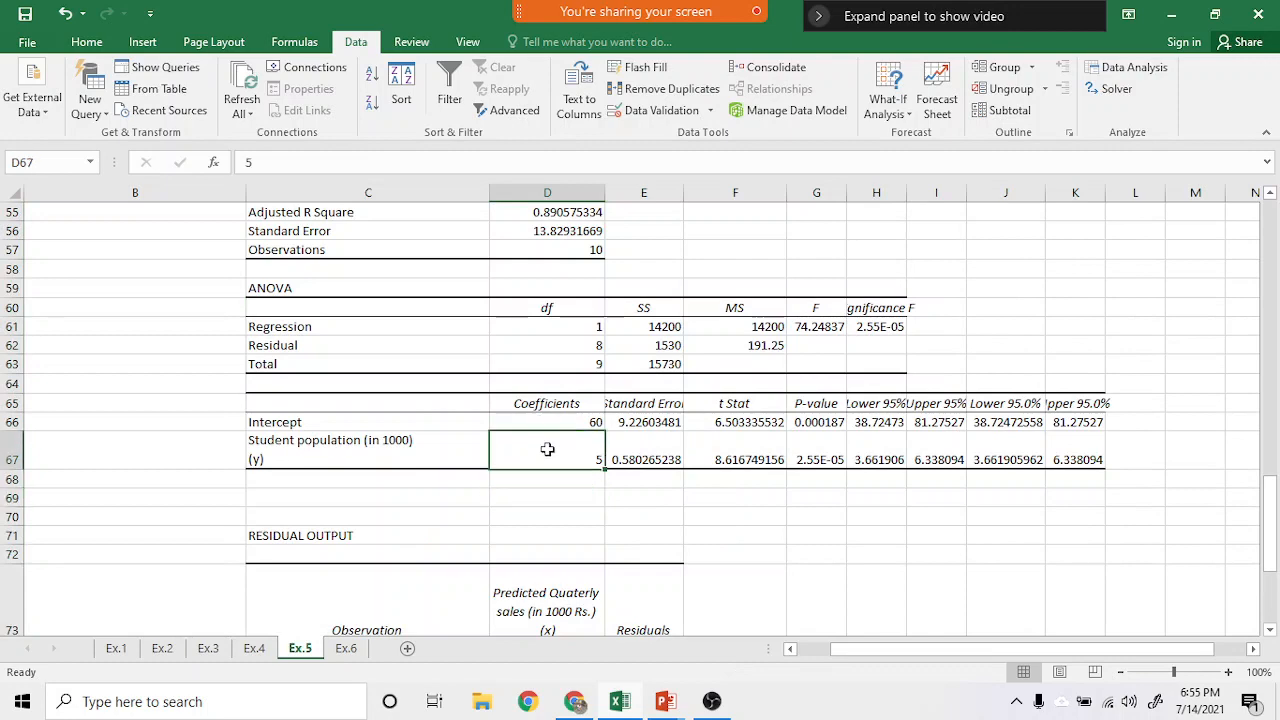
pyautogui.scroll(-1, 535, 485)
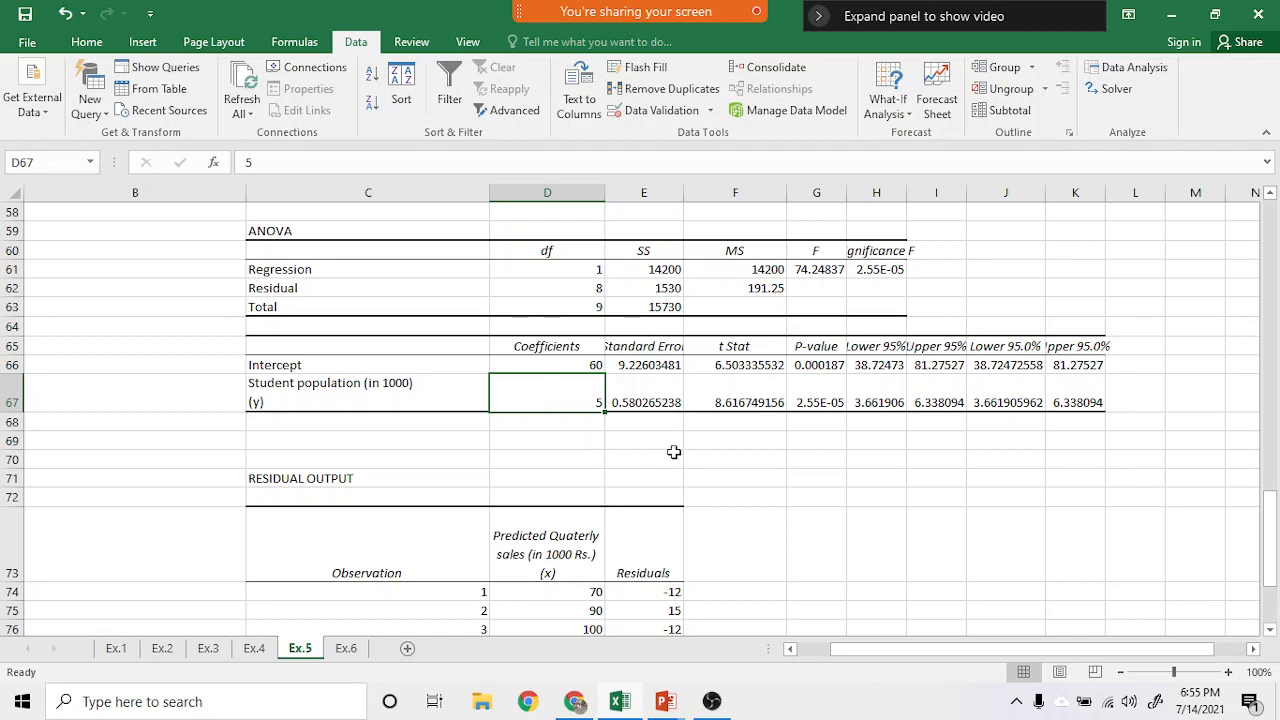
pyautogui.scroll(2, 657, 484)
pyautogui.moveTo(575, 478); pyautogui.dragTo(580, 517)
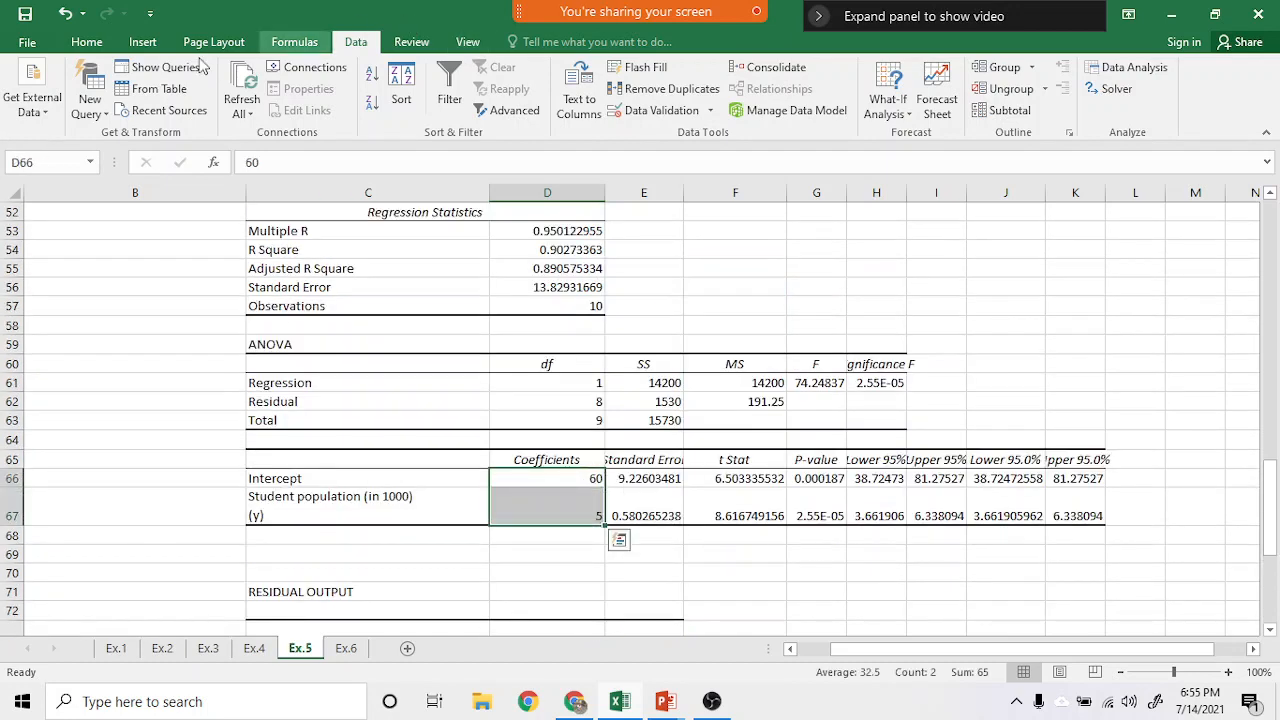
pyautogui.click(88, 43)
pyautogui.click(285, 104)
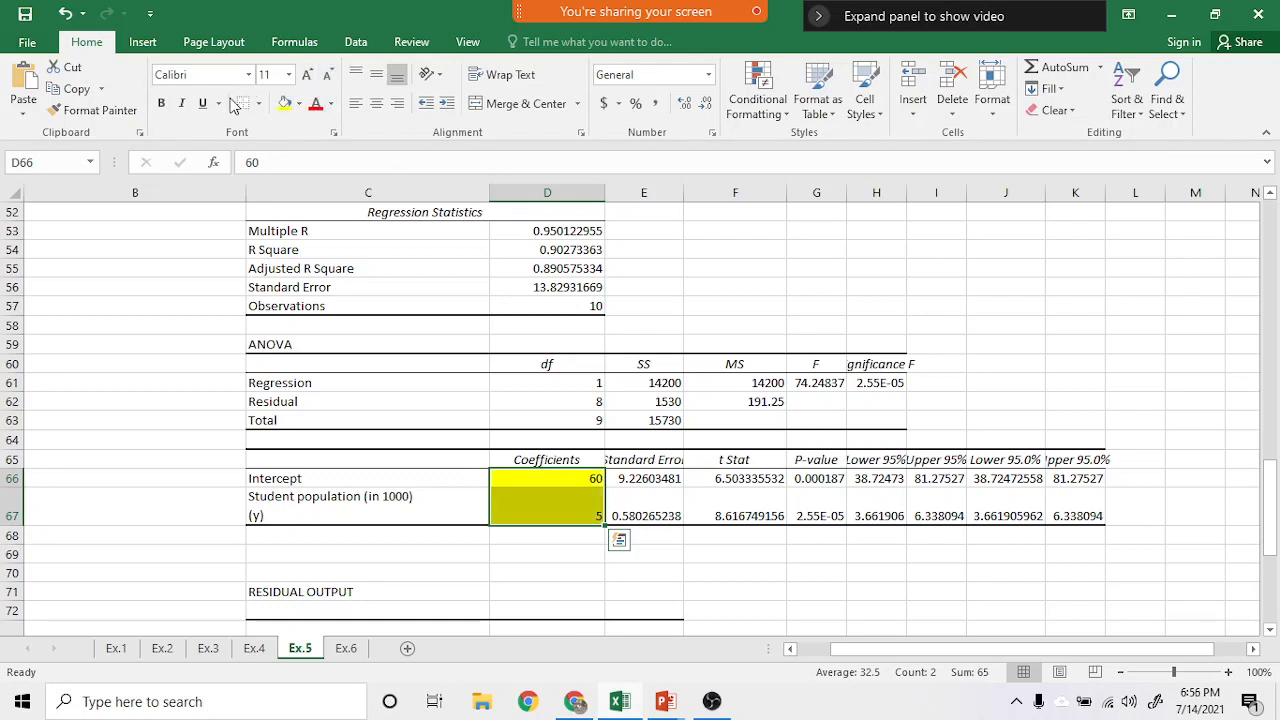
pyautogui.click(307, 75)
pyautogui.click(307, 75)
pyautogui.click(308, 76)
pyautogui.click(307, 75)
# - Compare the trendline equation on the scatter chart with the highlighted intercept and student population coefficients
pyautogui.scroll(10, 795, 560)
pyautogui.scroll(7, 796, 543)
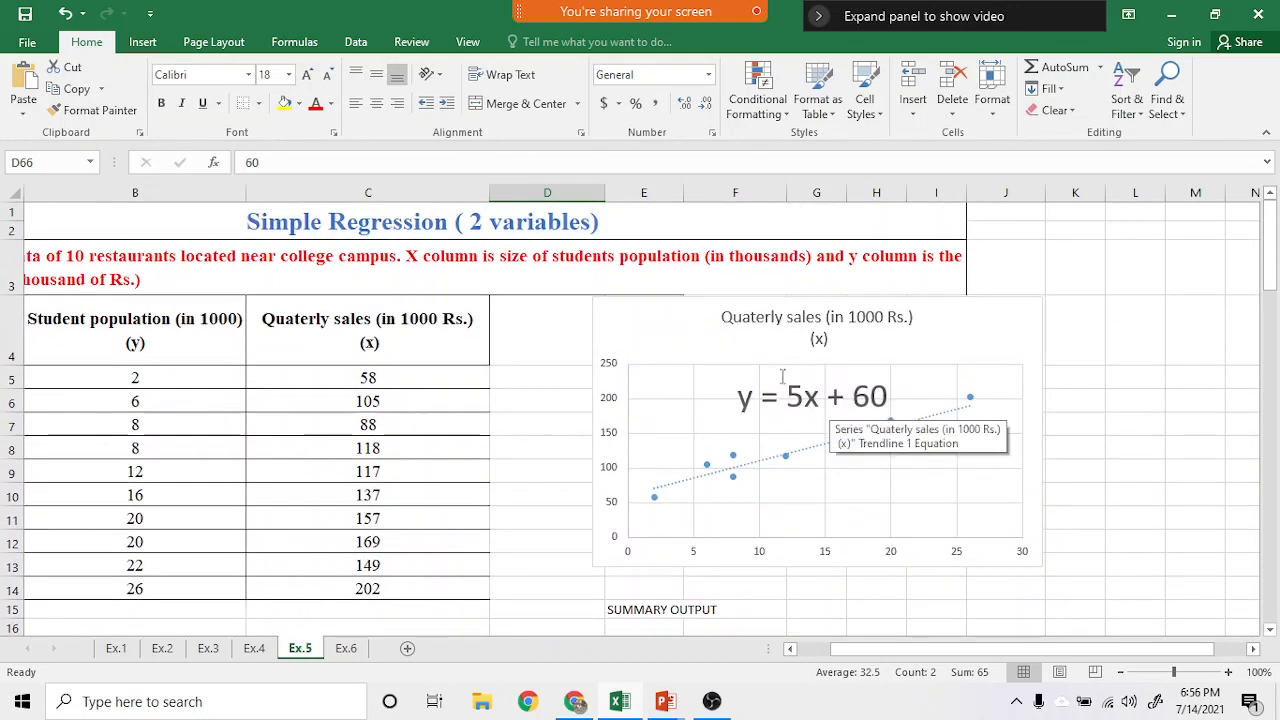
pyautogui.click(788, 377)
pyautogui.click(788, 378)
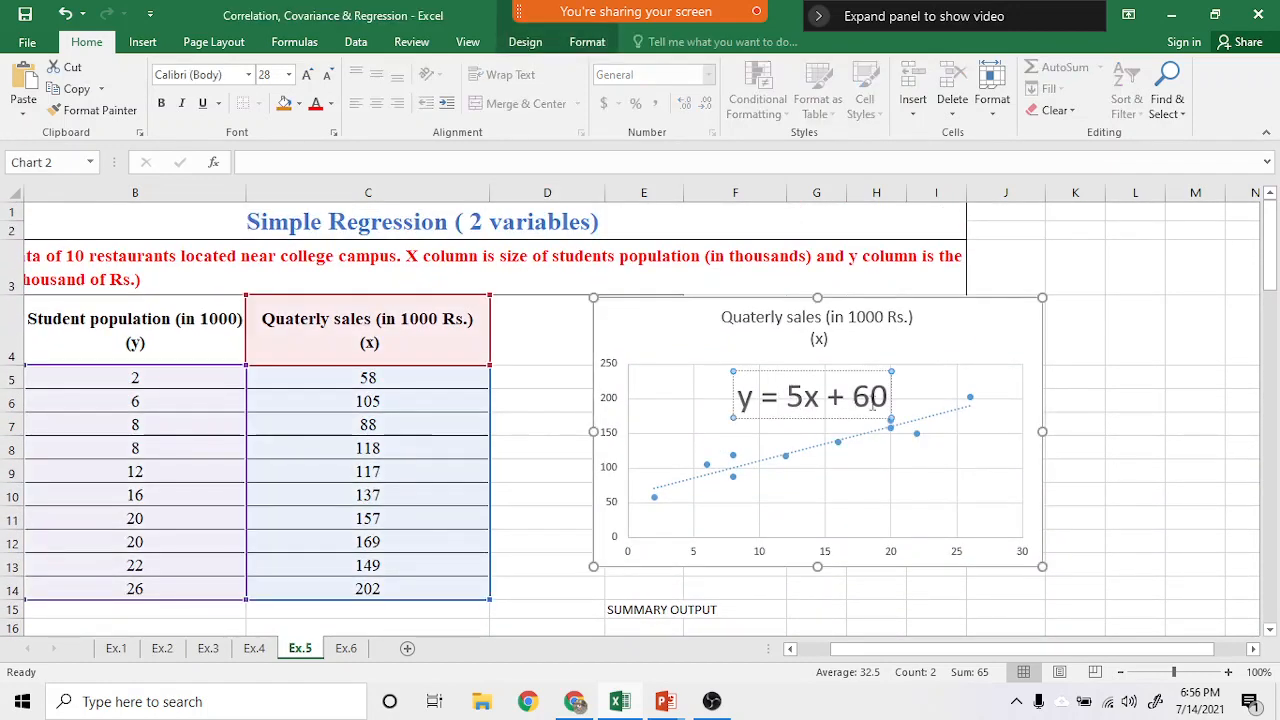
pyautogui.moveTo(854, 397); pyautogui.dragTo(890, 397)
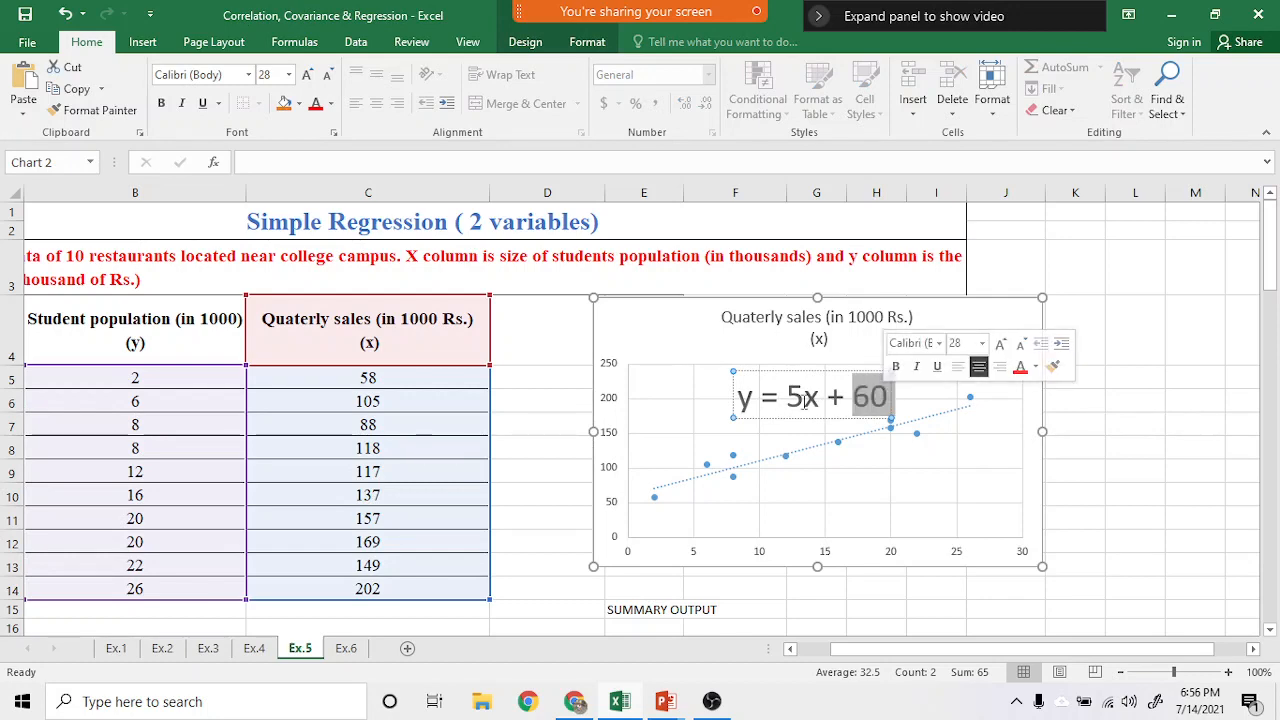
pyautogui.scroll(-6, 620, 460)
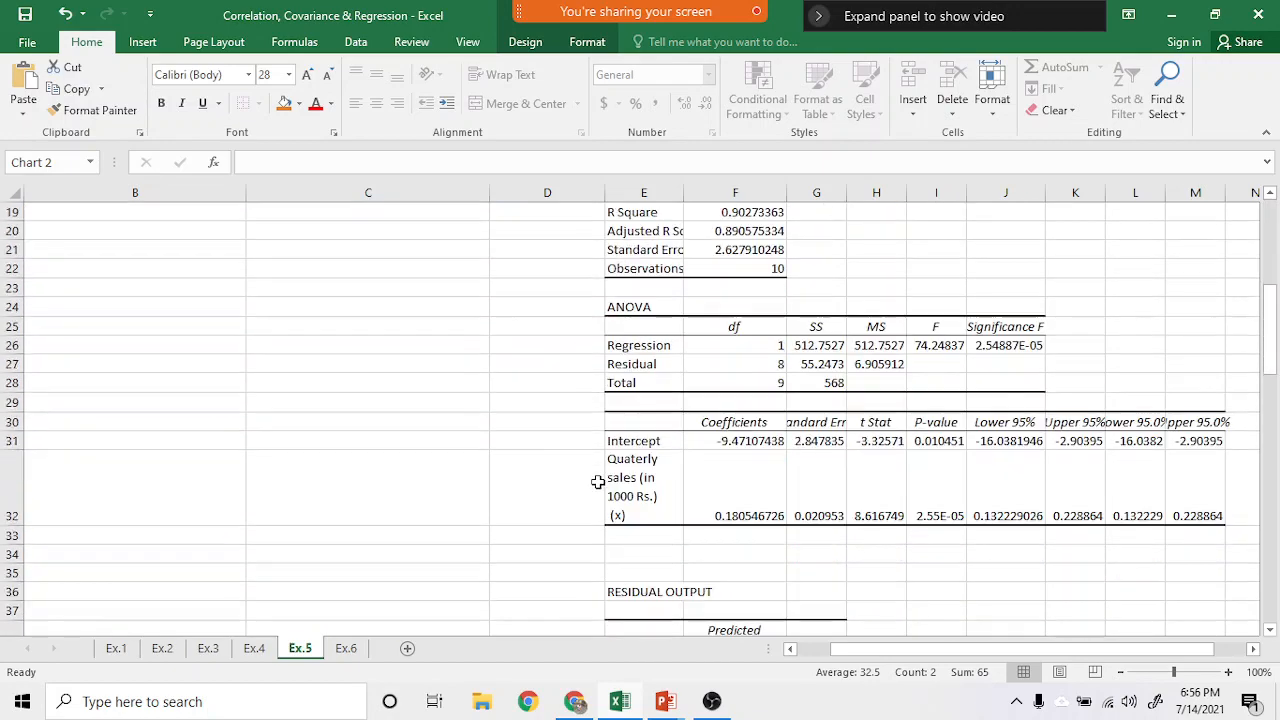
pyautogui.scroll(-9, 597, 482)
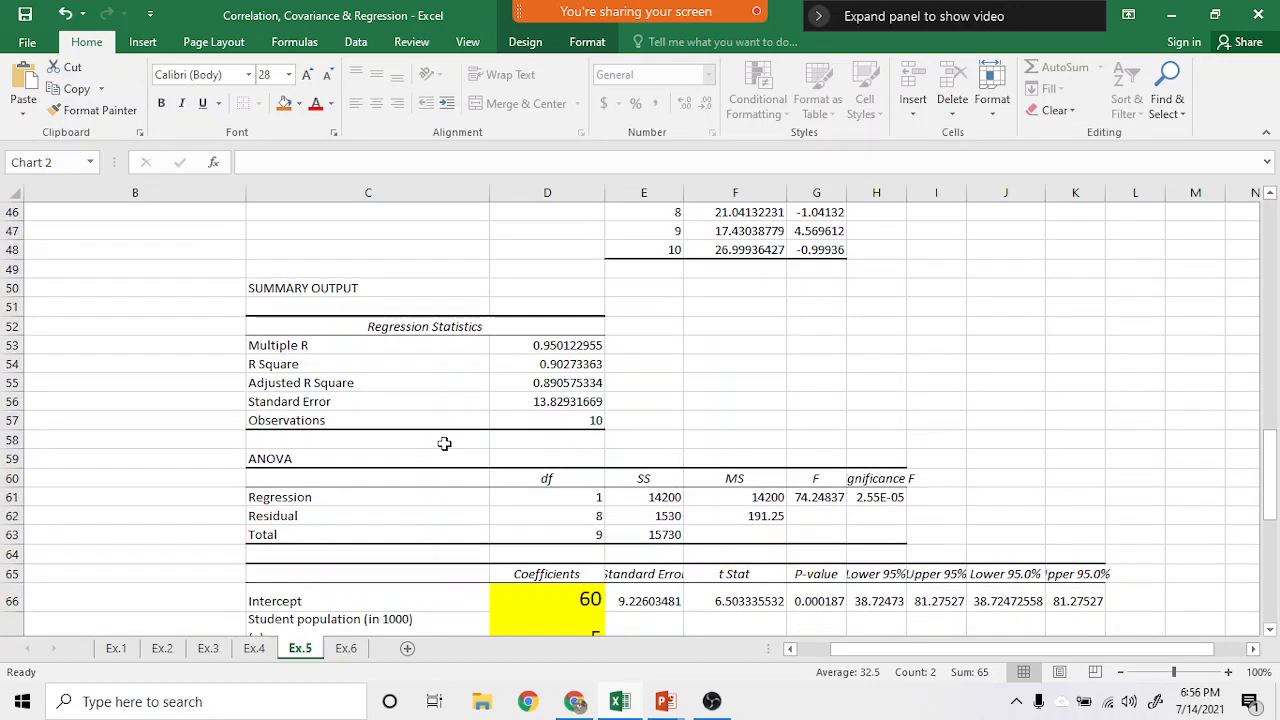
pyautogui.scroll(-3, 442, 443)
pyautogui.click(565, 402)
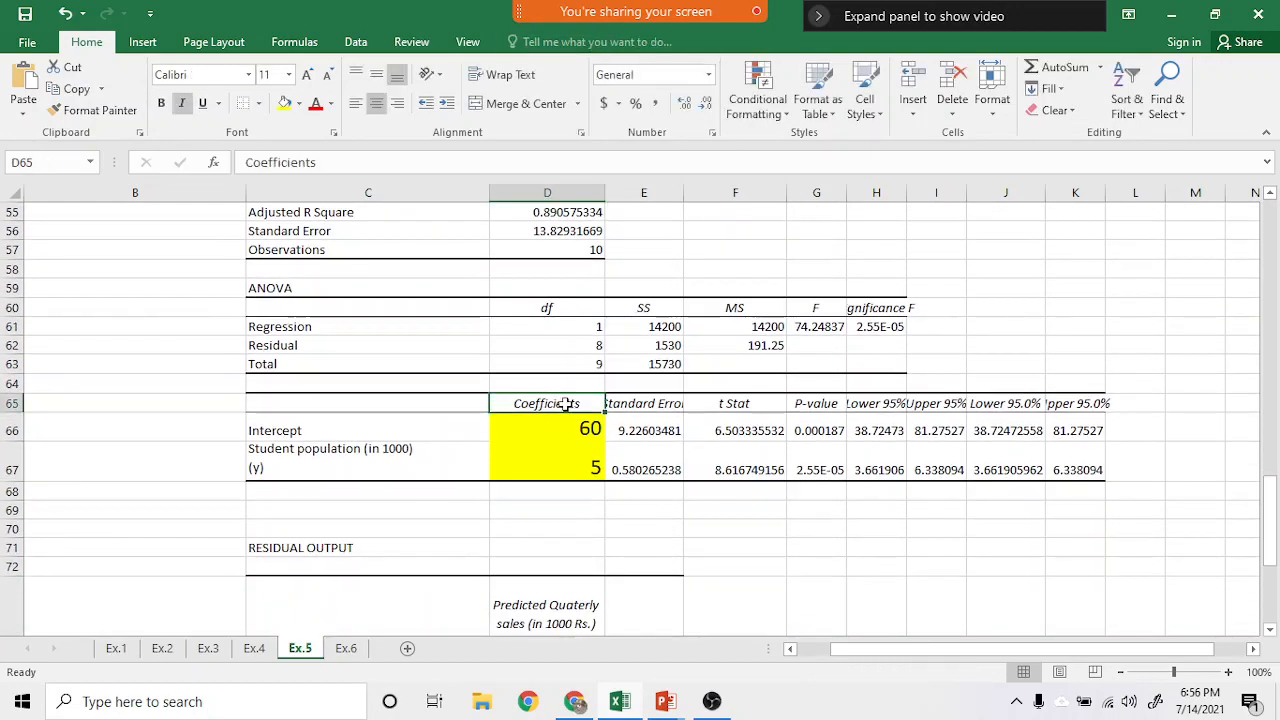
pyautogui.click(590, 428)
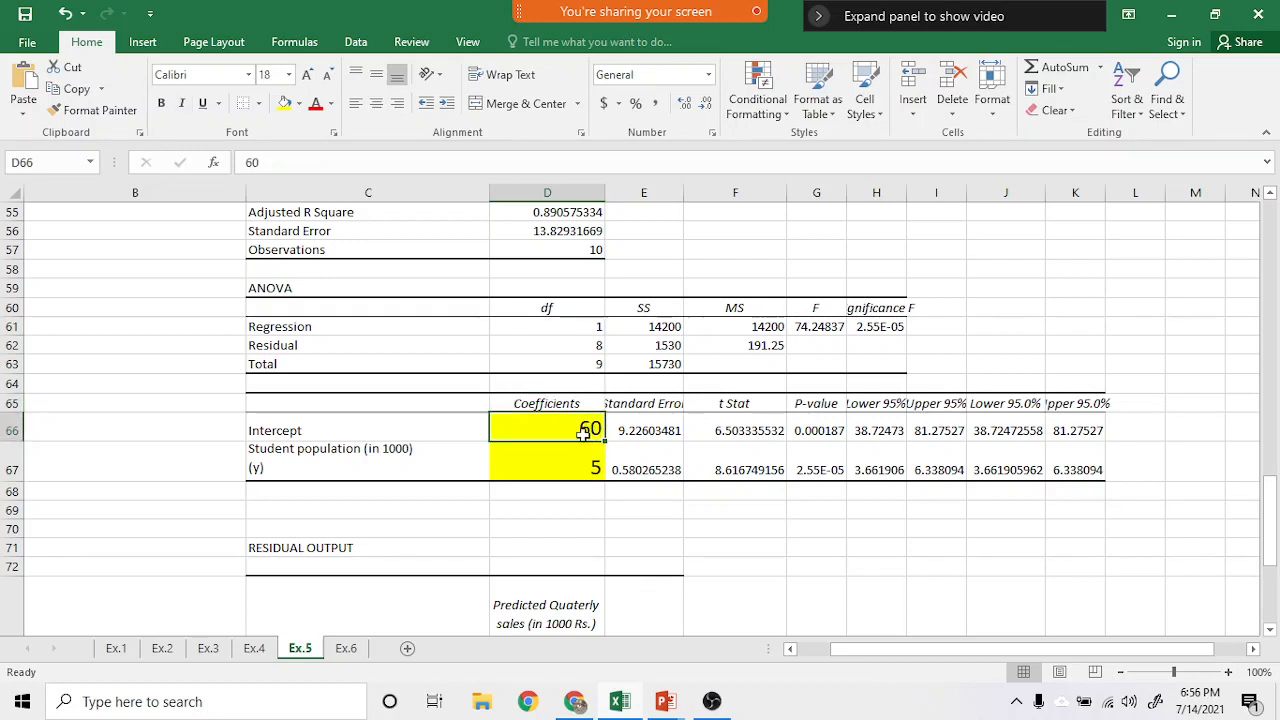
pyautogui.click(558, 467)
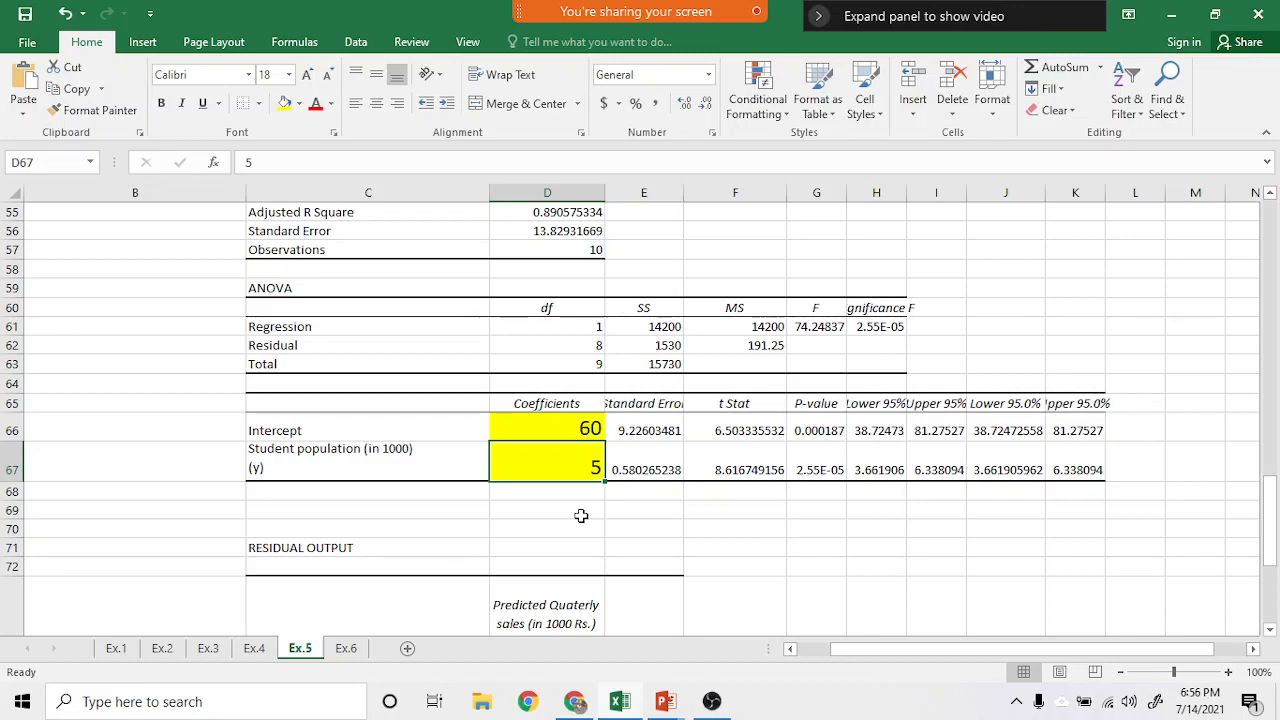
# - Review the intercept and quarterly sales coefficients in the first regression output against the second one
pyautogui.scroll(3, 595, 445)
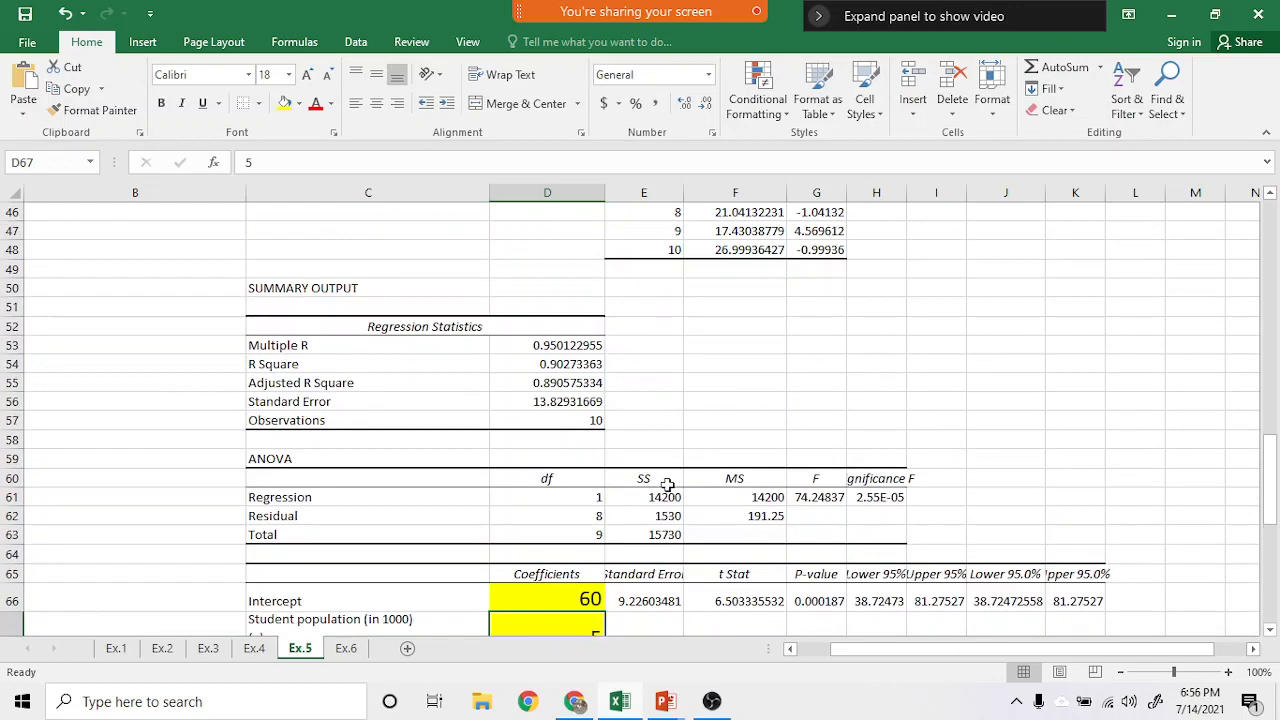
pyautogui.scroll(3, 689, 503)
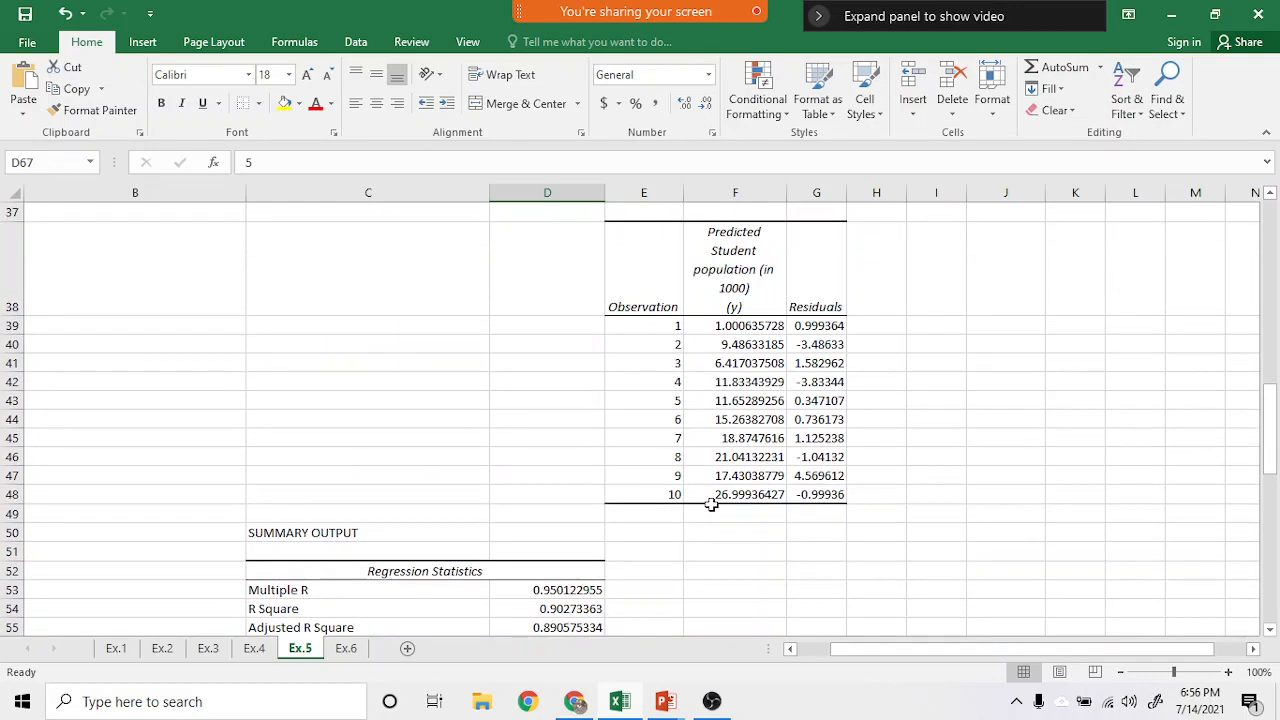
pyautogui.scroll(5, 711, 504)
pyautogui.scroll(2, 786, 535)
pyautogui.scroll(-1, 811, 520)
pyautogui.click(718, 440)
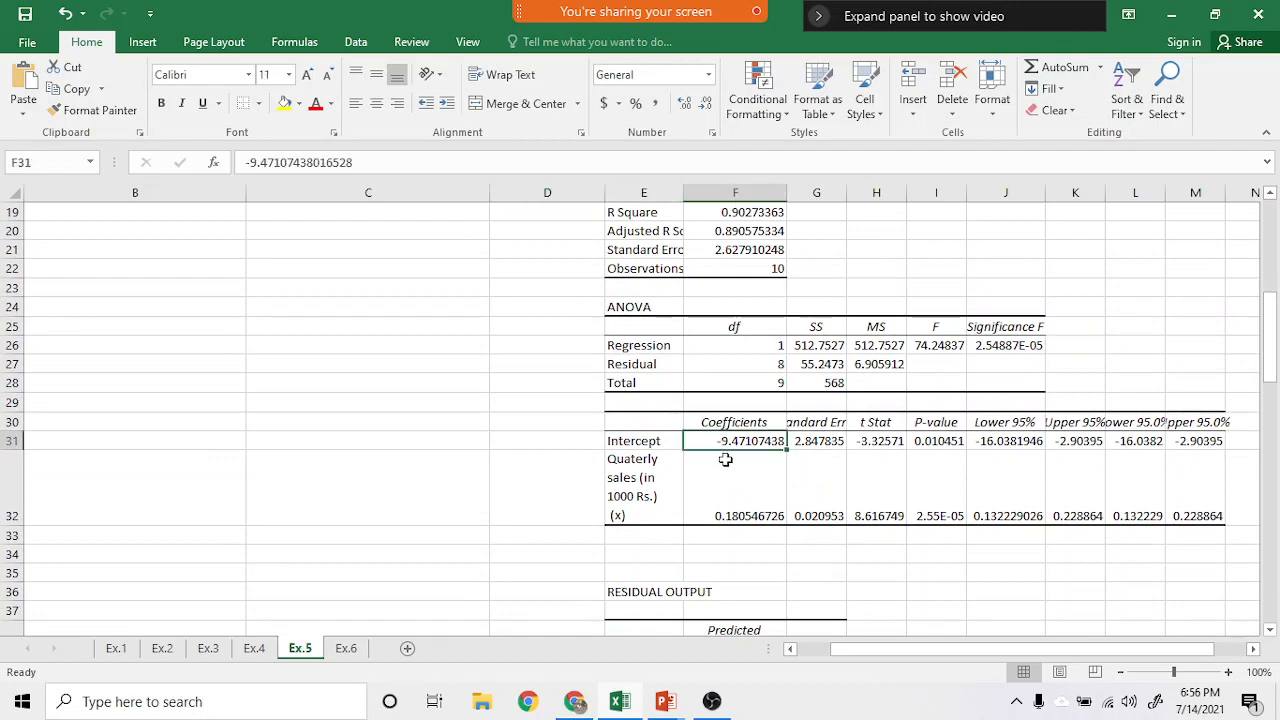
pyautogui.click(739, 507)
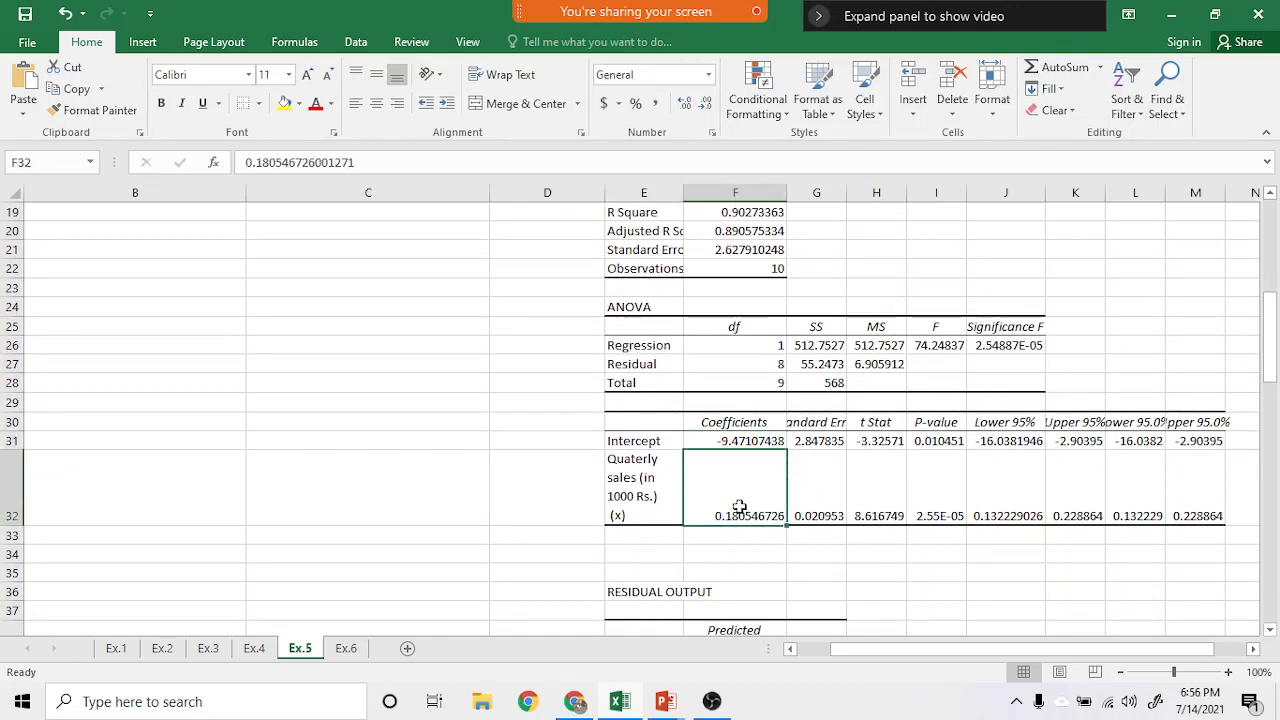
pyautogui.scroll(4, 704, 503)
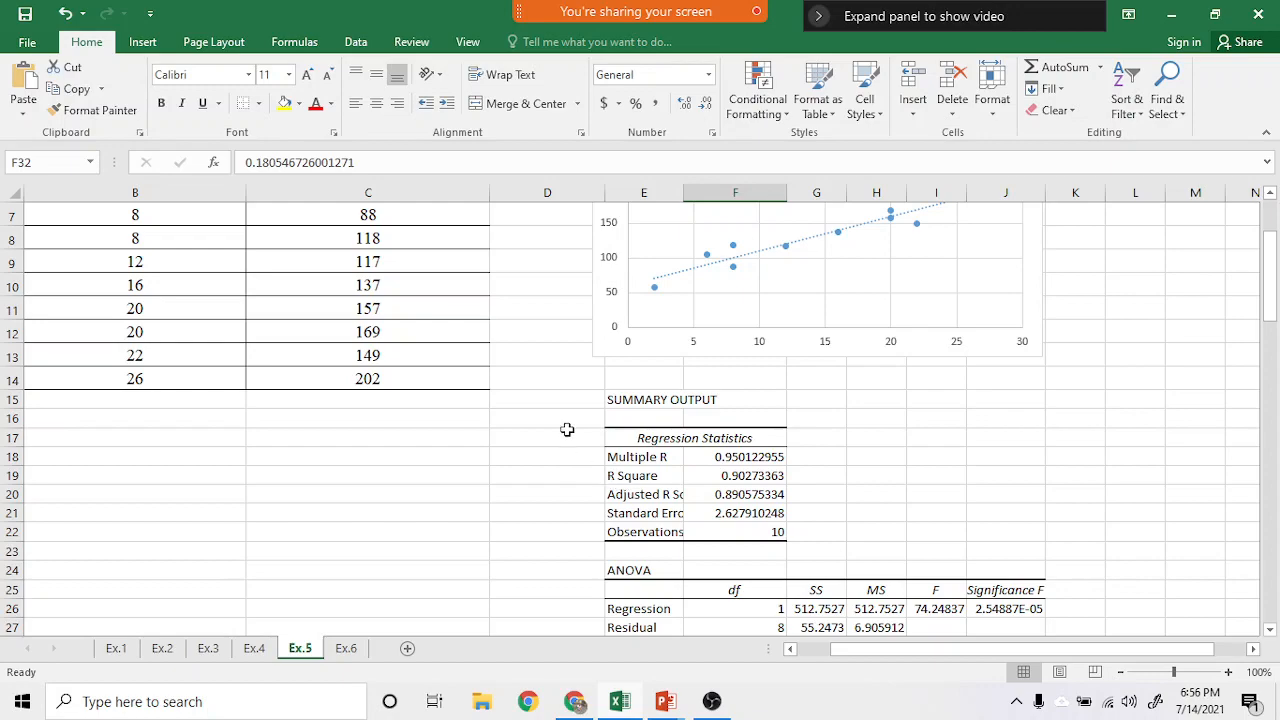
pyautogui.scroll(-8, 719, 484)
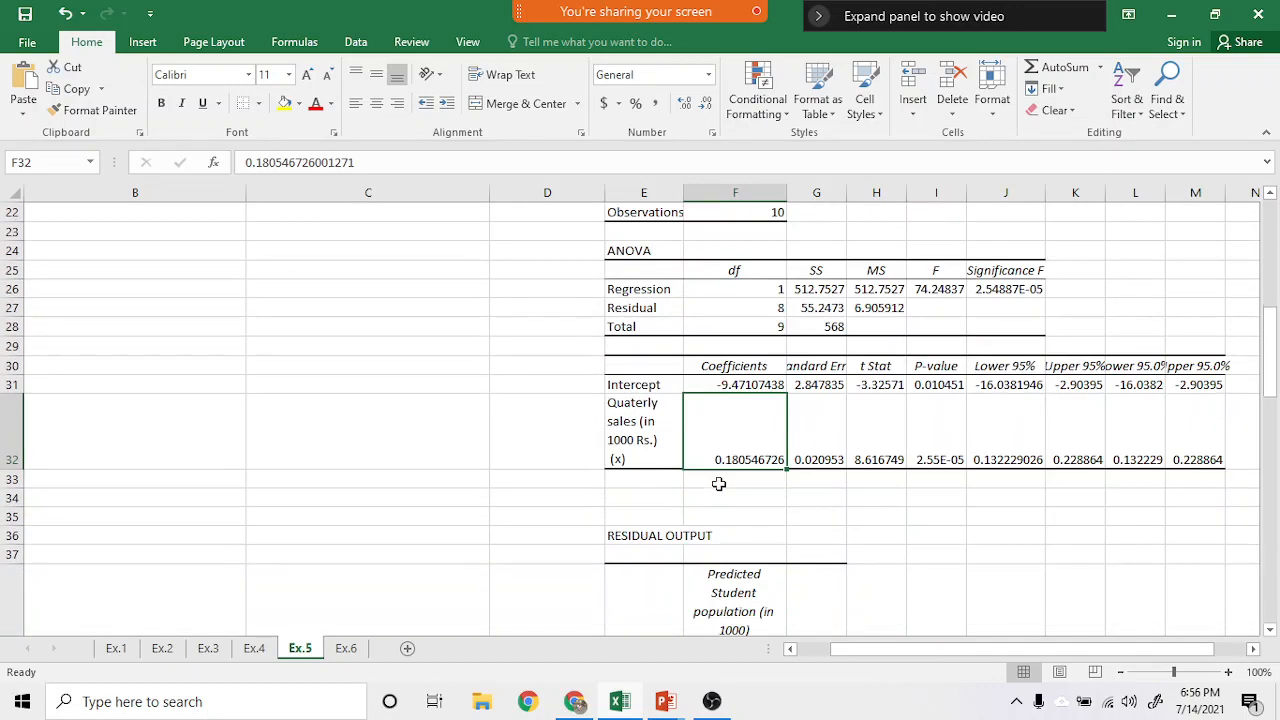
# - Switch to the PowerPoint slide show on multiple linear regression and correct the heading's variable condition to ≥ 3 with the pen
pyautogui.scroll(-7, 719, 484)
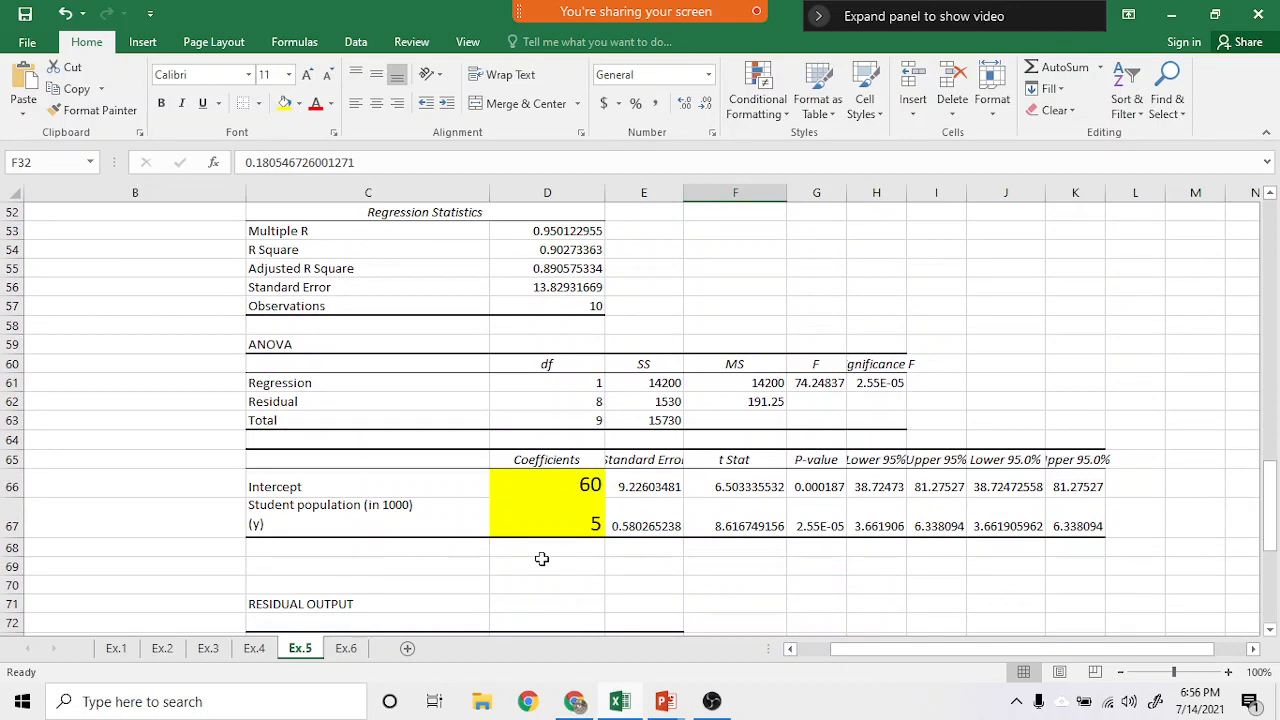
pyautogui.click(666, 703)
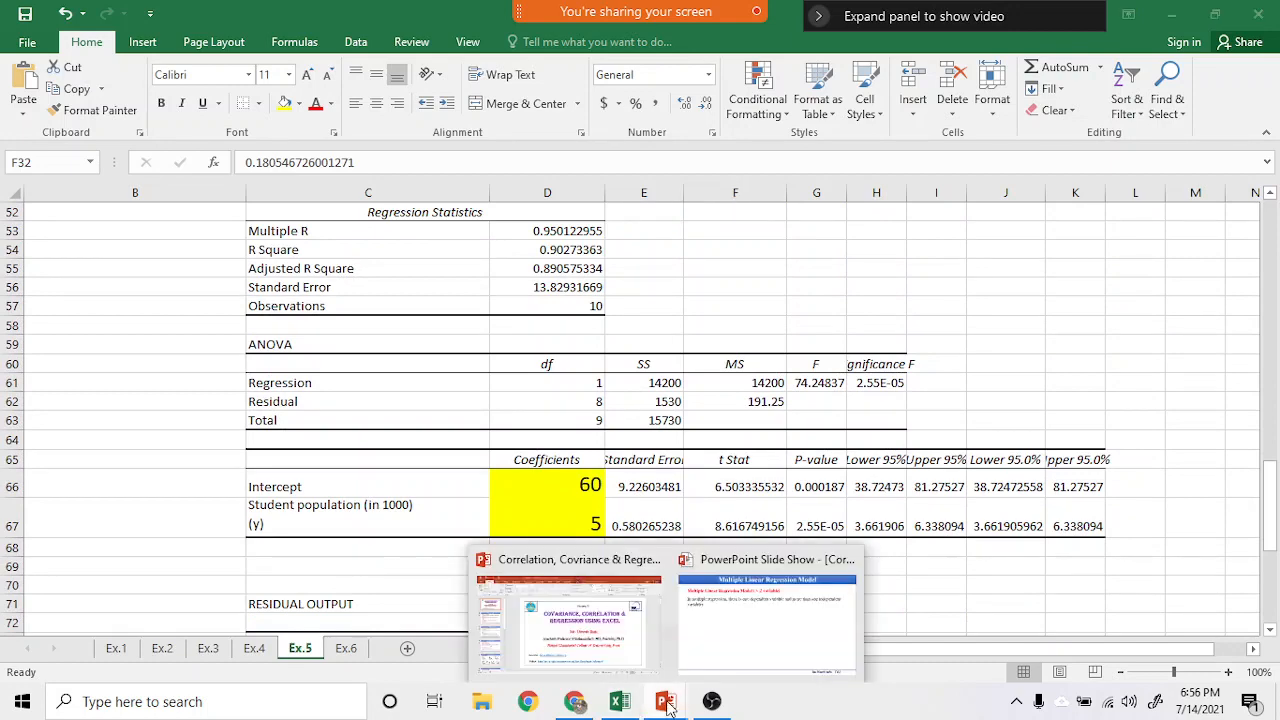
pyautogui.click(737, 632)
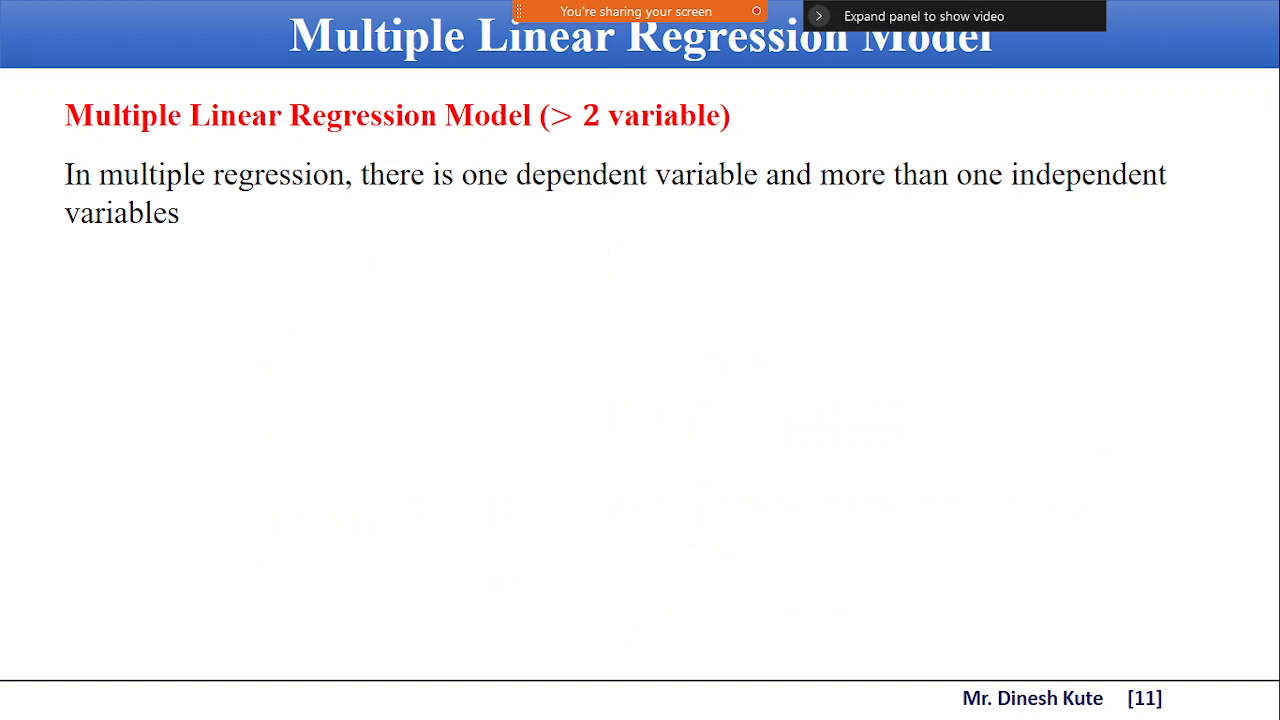
pyautogui.hotkey('ctrl', 'p')
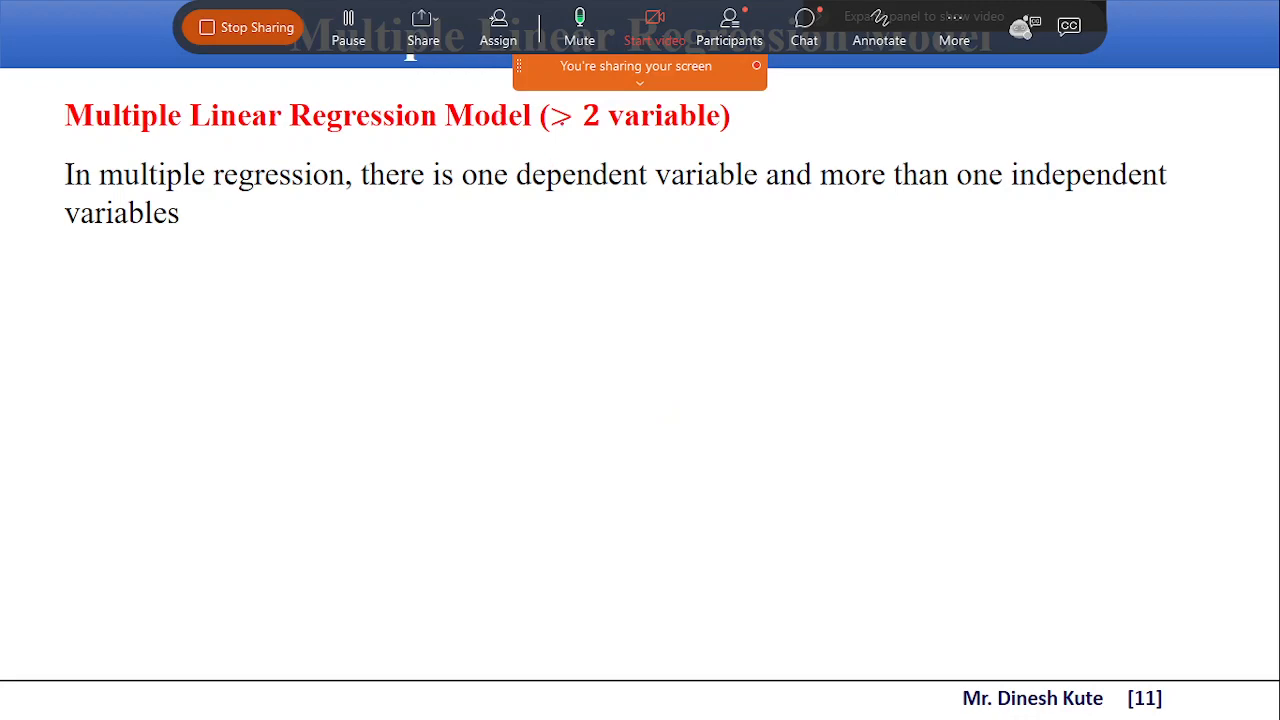
pyautogui.moveTo(597, 118); pyautogui.dragTo(600, 133)
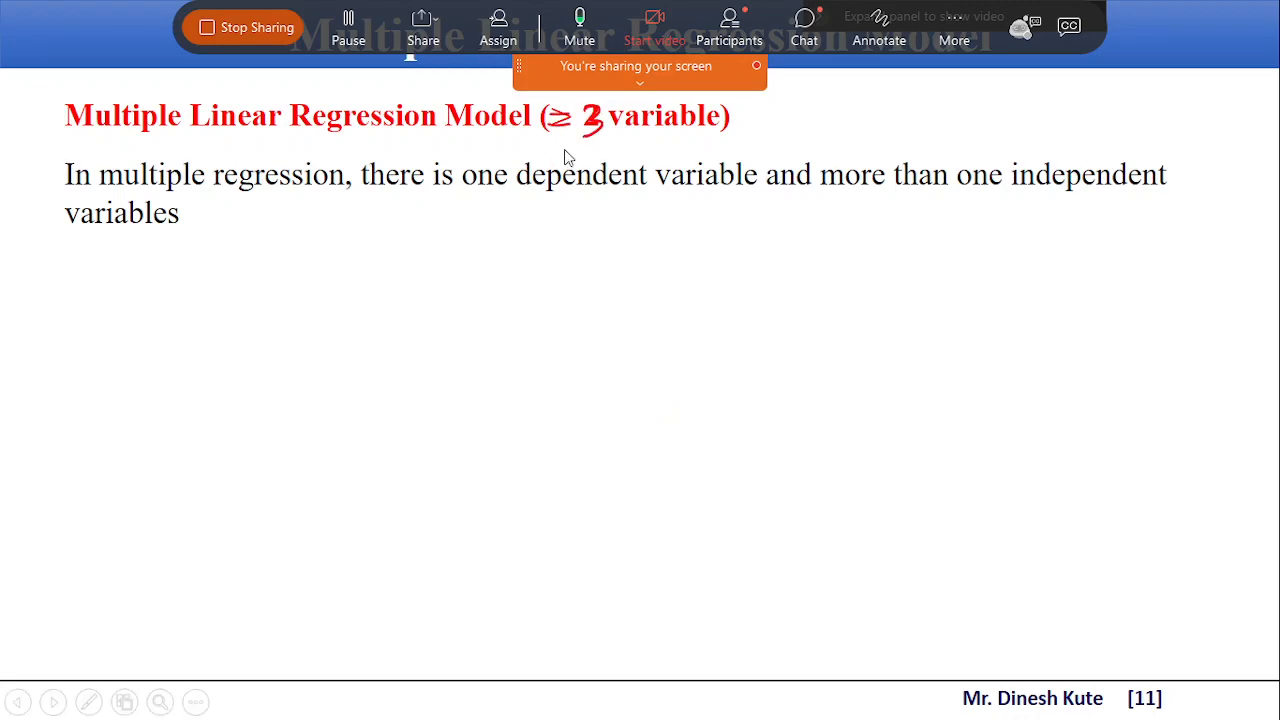
# - Reveal the rest of the multiple linear regression slide, then tick the full equation and box its y = β0 + β1x1 part in pen
pyautogui.press('Right')
pyautogui.press('Right')
pyautogui.press('Right')
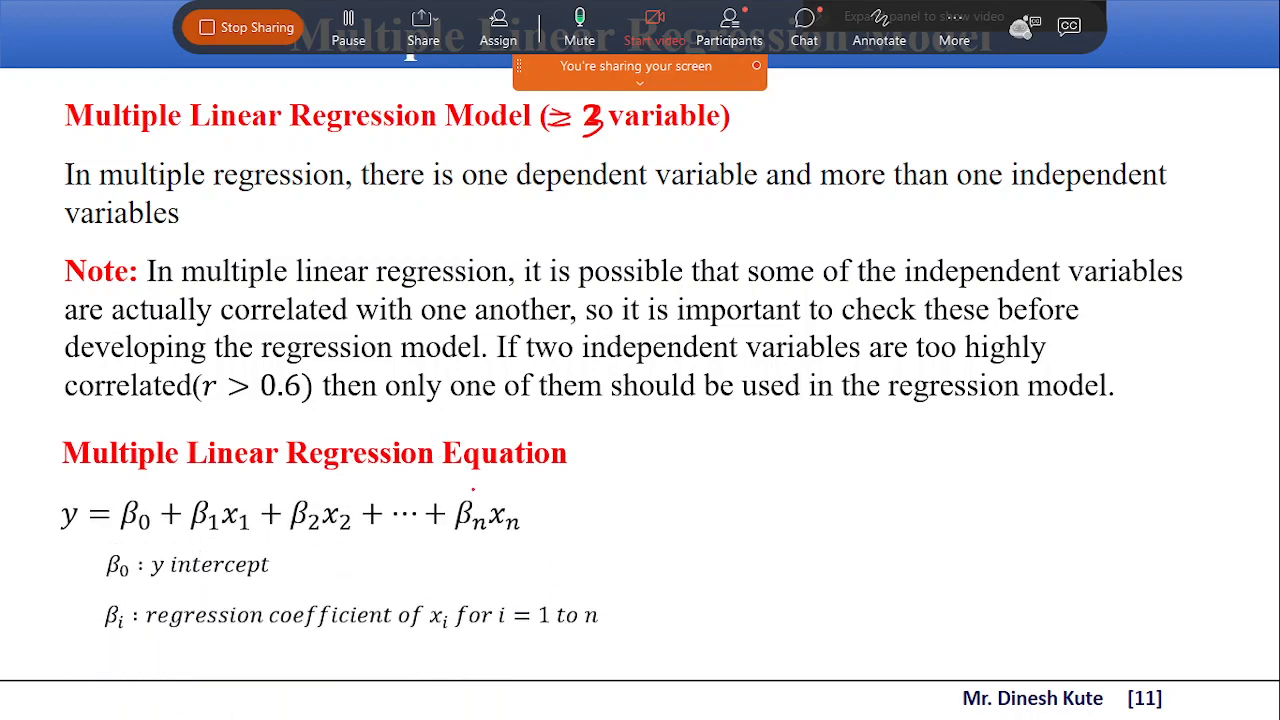
pyautogui.moveTo(550, 512); pyautogui.dragTo(600, 496)
pyautogui.moveTo(252, 495)
pyautogui.mouseDown()
pyautogui.moveTo(252, 530)
pyautogui.moveTo(212, 547)
pyautogui.moveTo(112, 551)
pyautogui.moveTo(36, 517)
pyautogui.moveTo(120, 484)
pyautogui.moveTo(258, 485)
pyautogui.mouseUp()
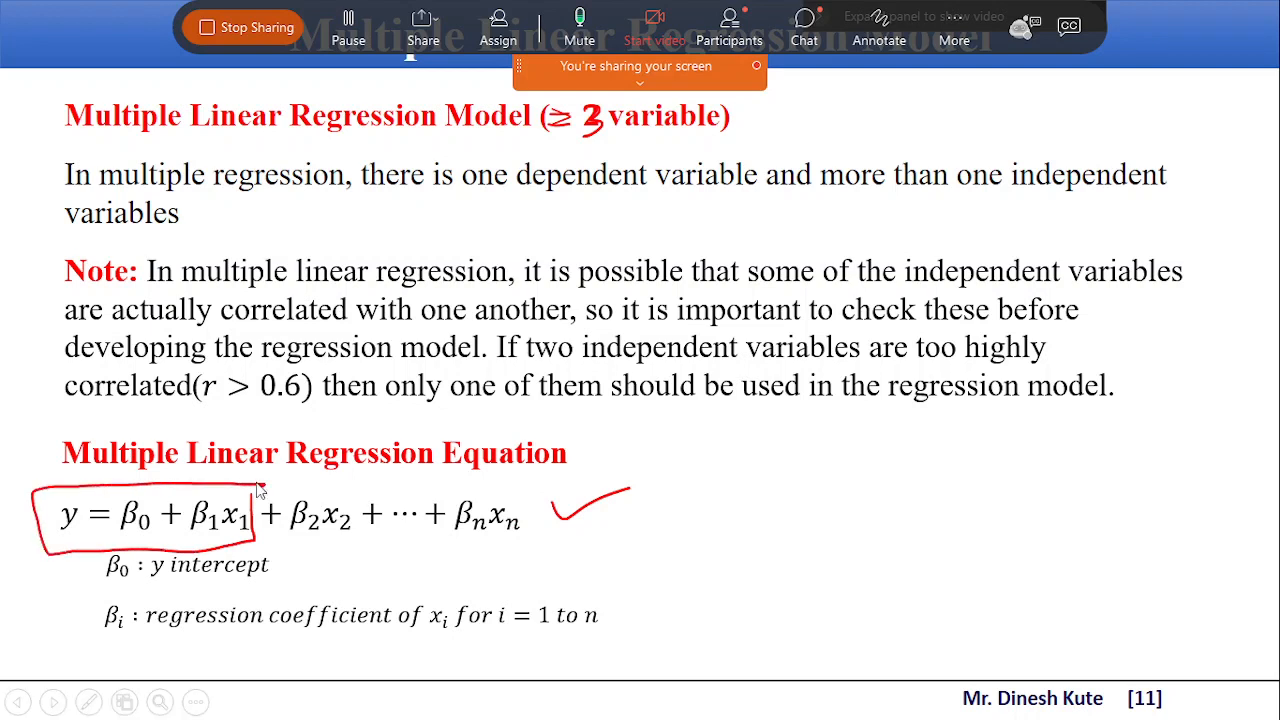